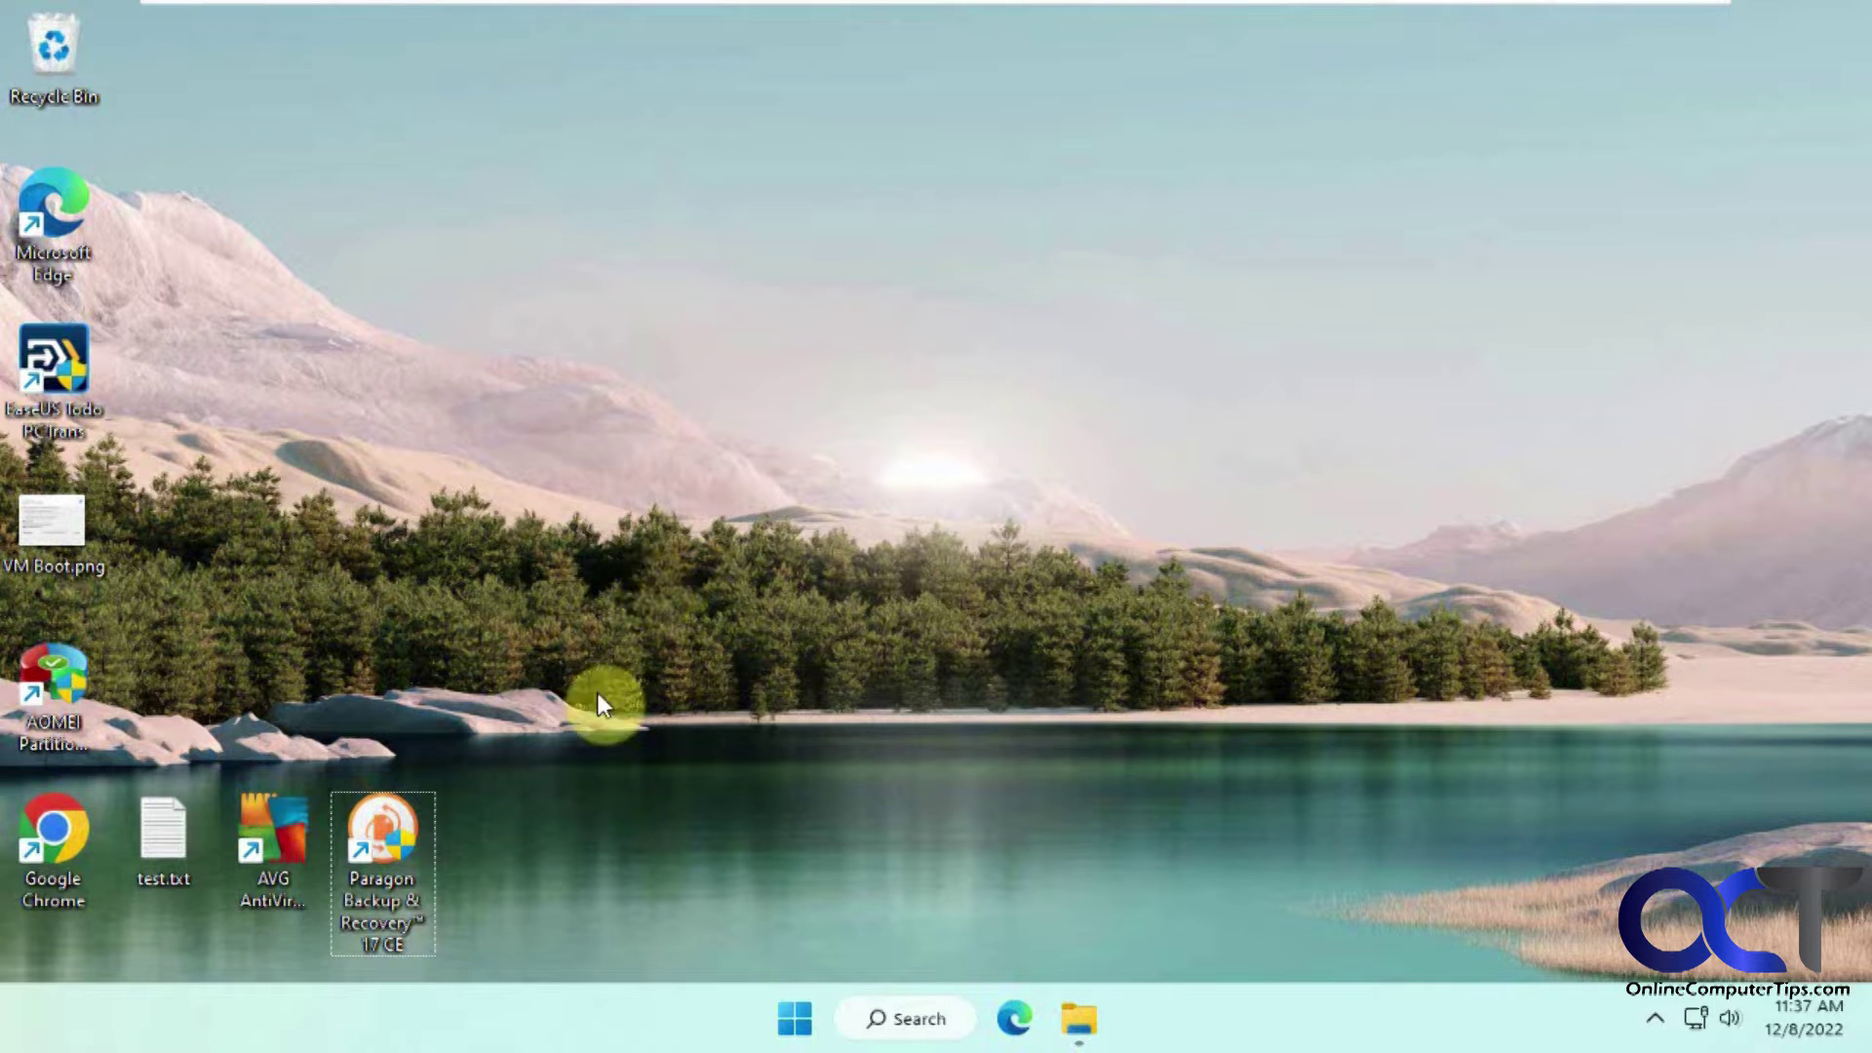
# Launch Paragon Backup & Recovery 17 CE from the desktop and approve administrator rights
pyautogui.doubleClick(402, 844)
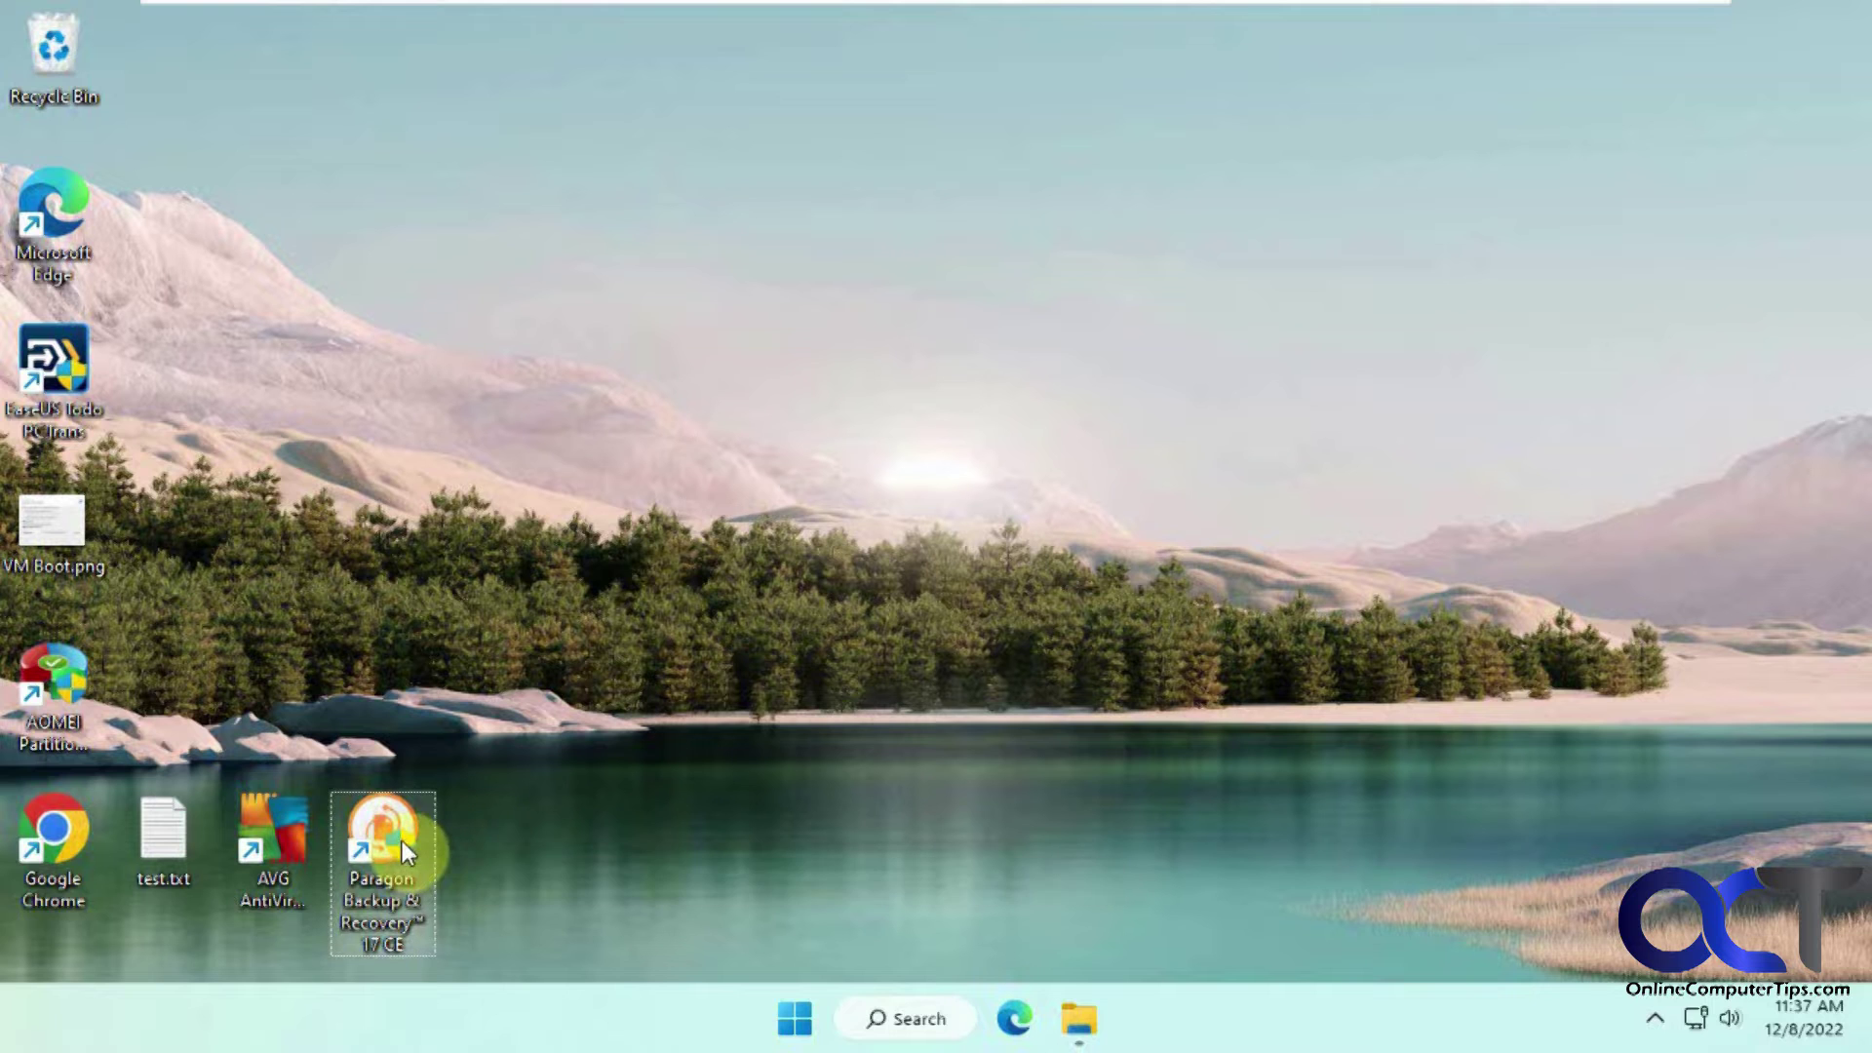
pyautogui.click(753, 741)
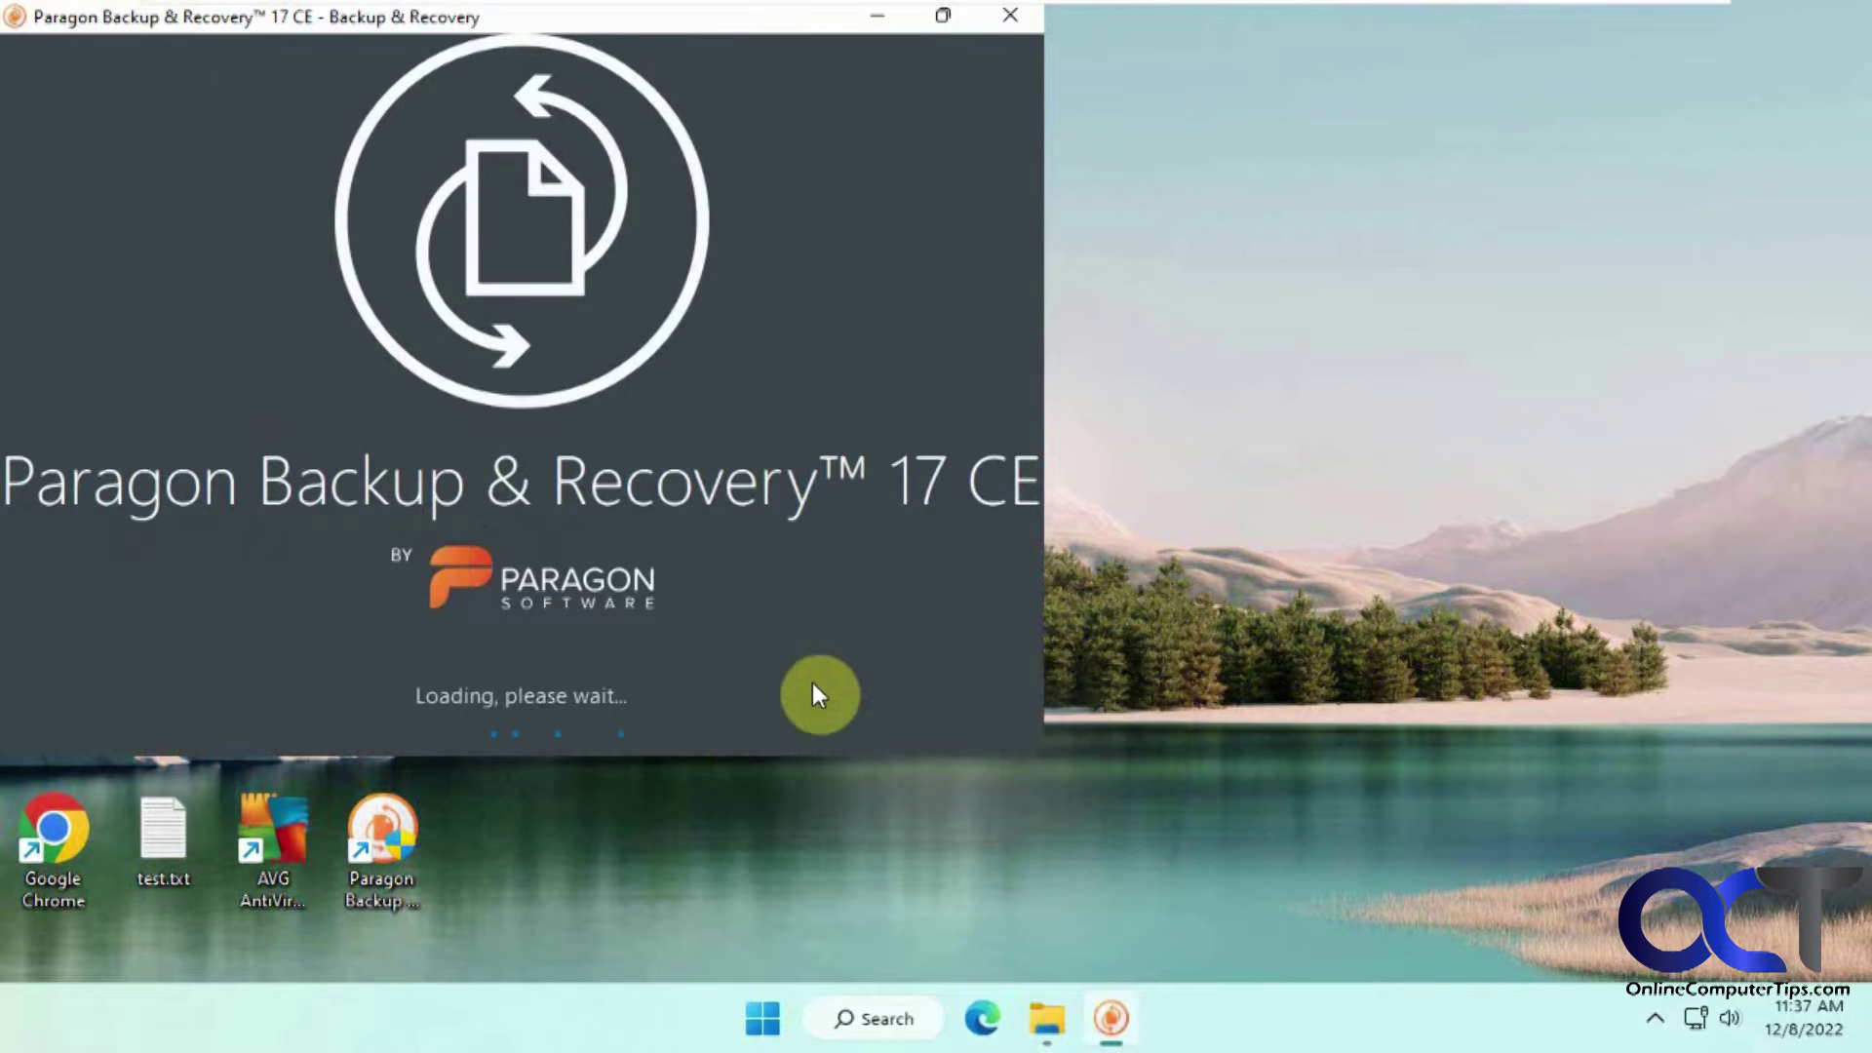
# Maximize Paragon, dismiss the recovery-media notice, and show the My new backup strategy summary
pyautogui.click(940, 17)
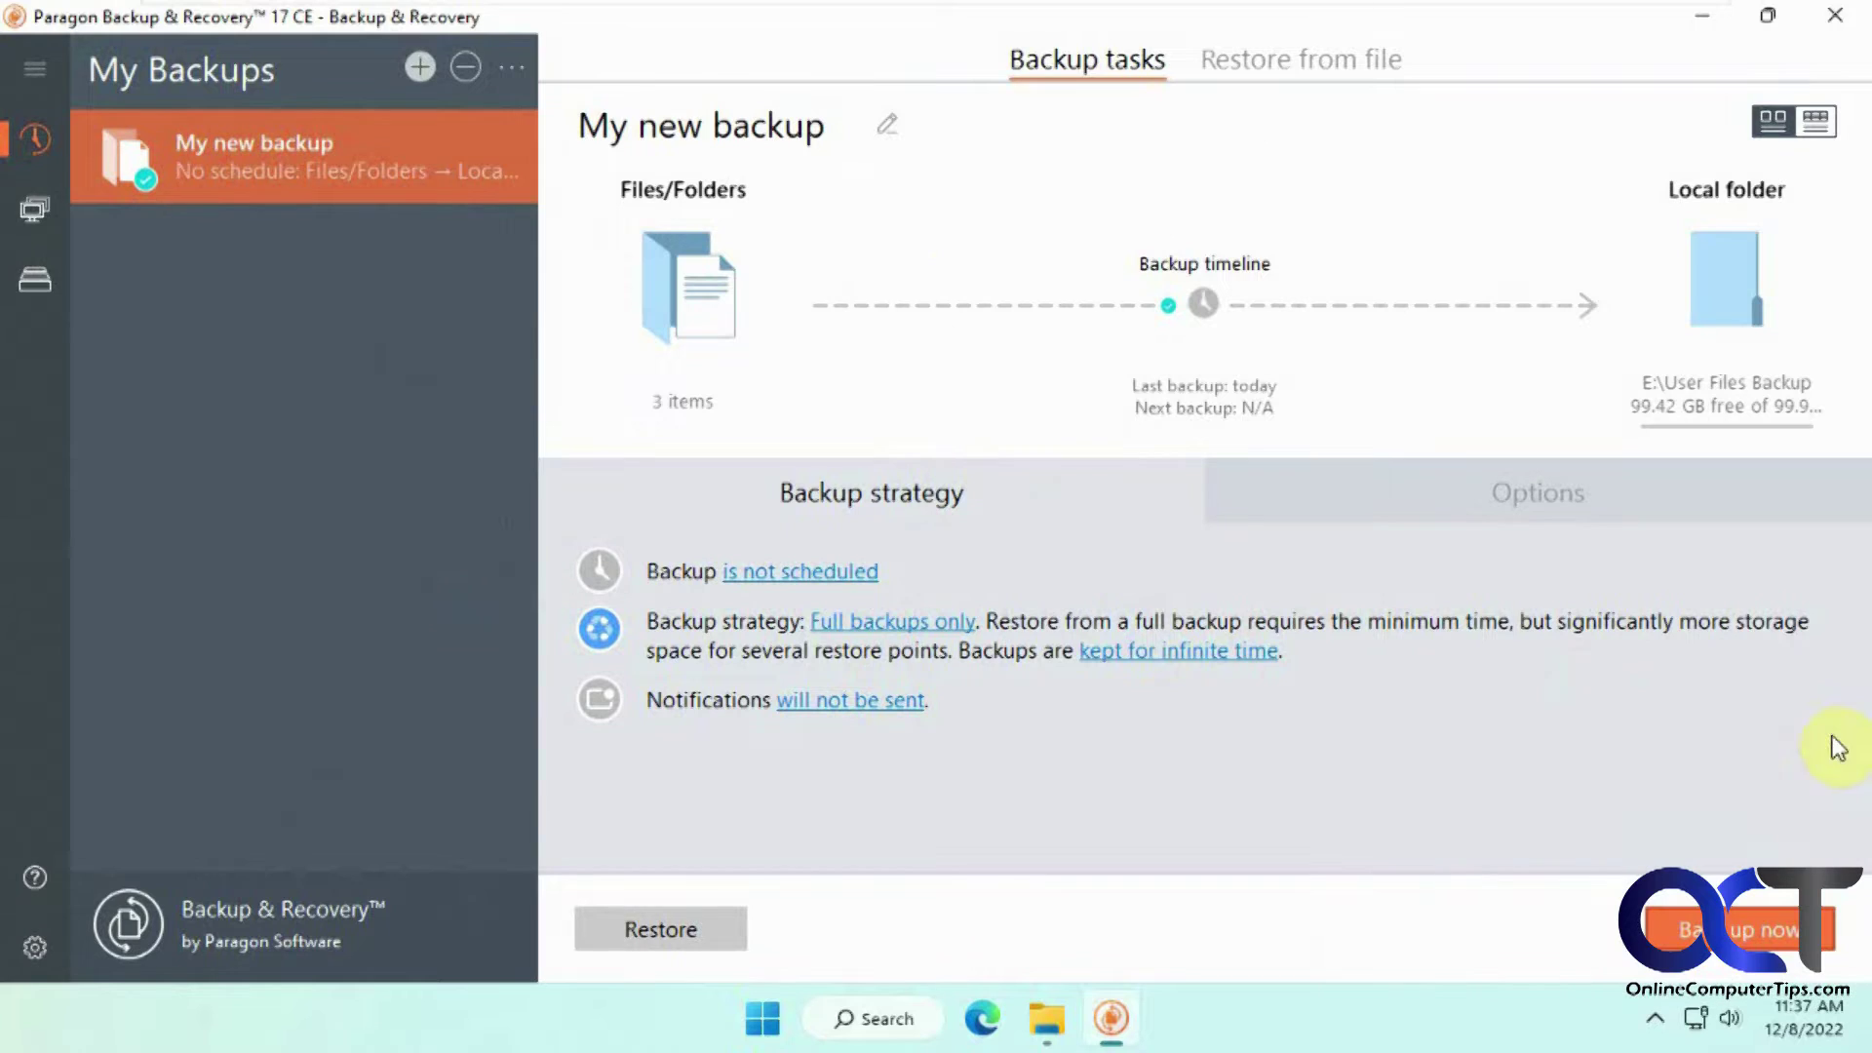
pyautogui.click(1829, 744)
pyautogui.click(1478, 495)
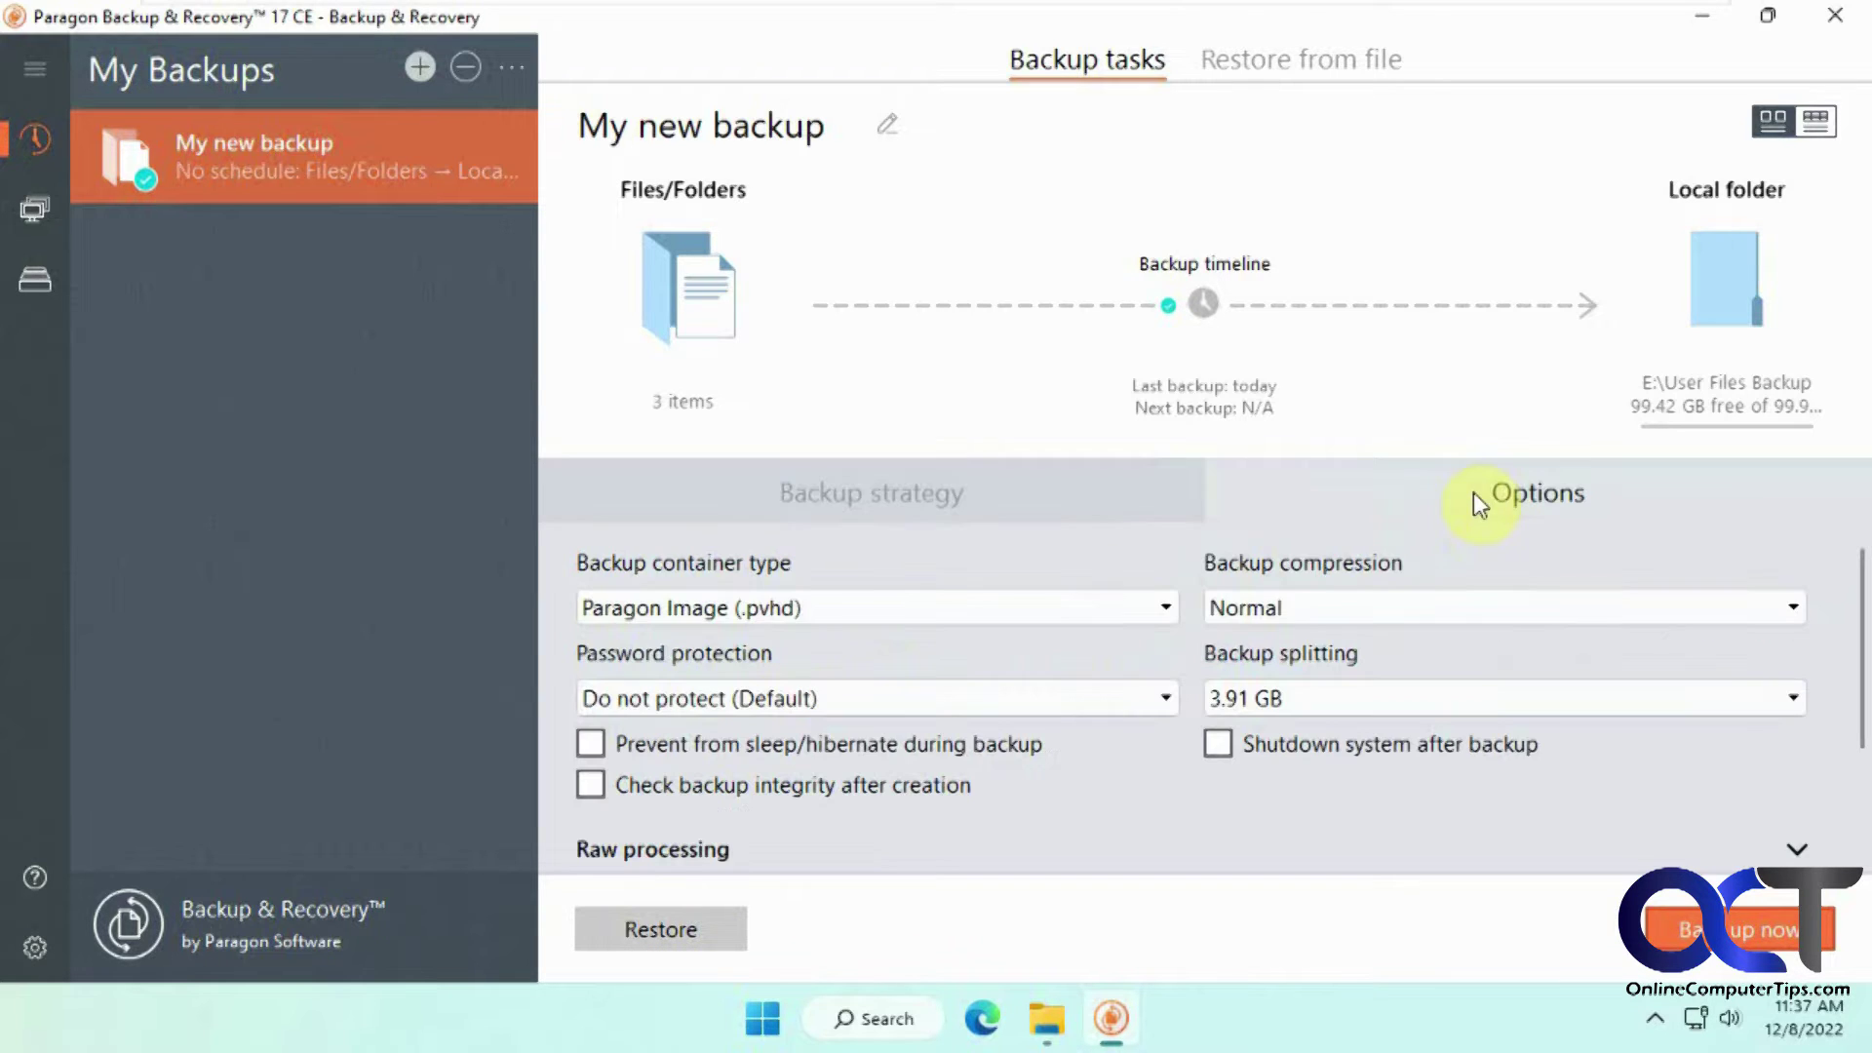
pyautogui.click(944, 507)
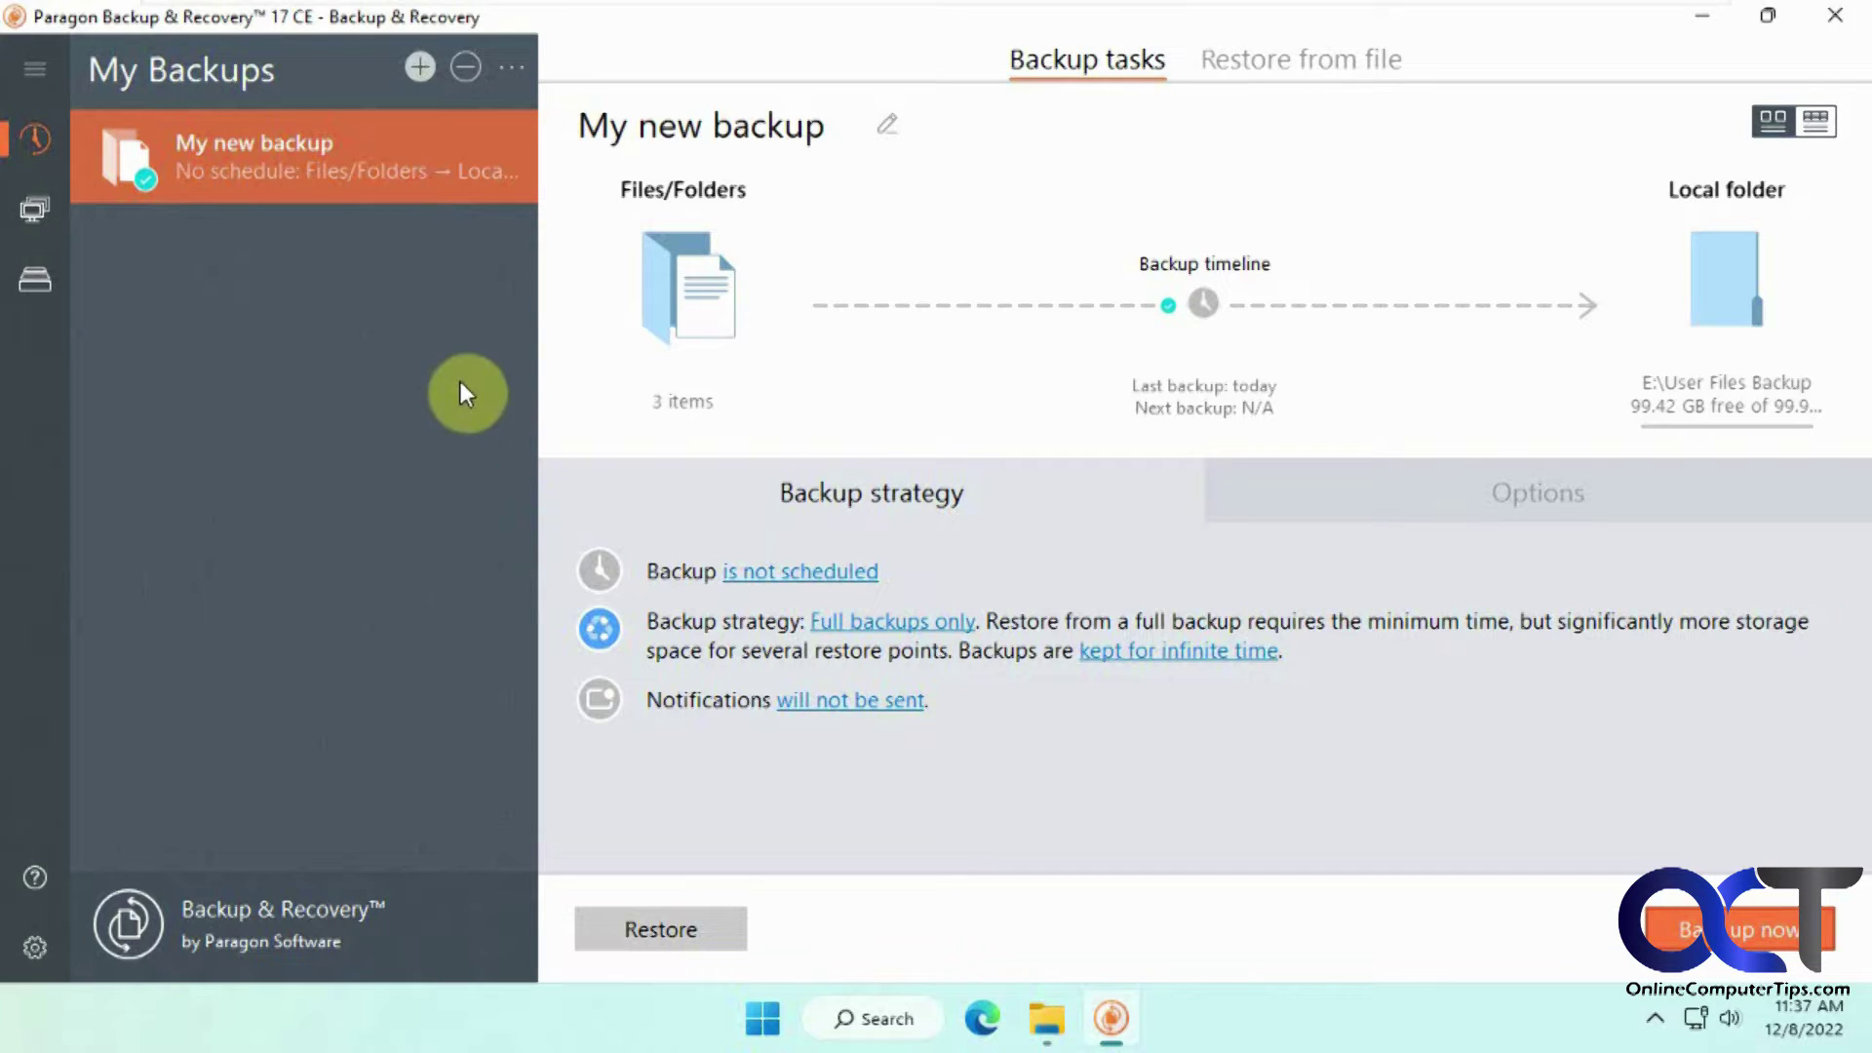
# Add a new backup task and name it 'Important Files'
pyautogui.click(421, 68)
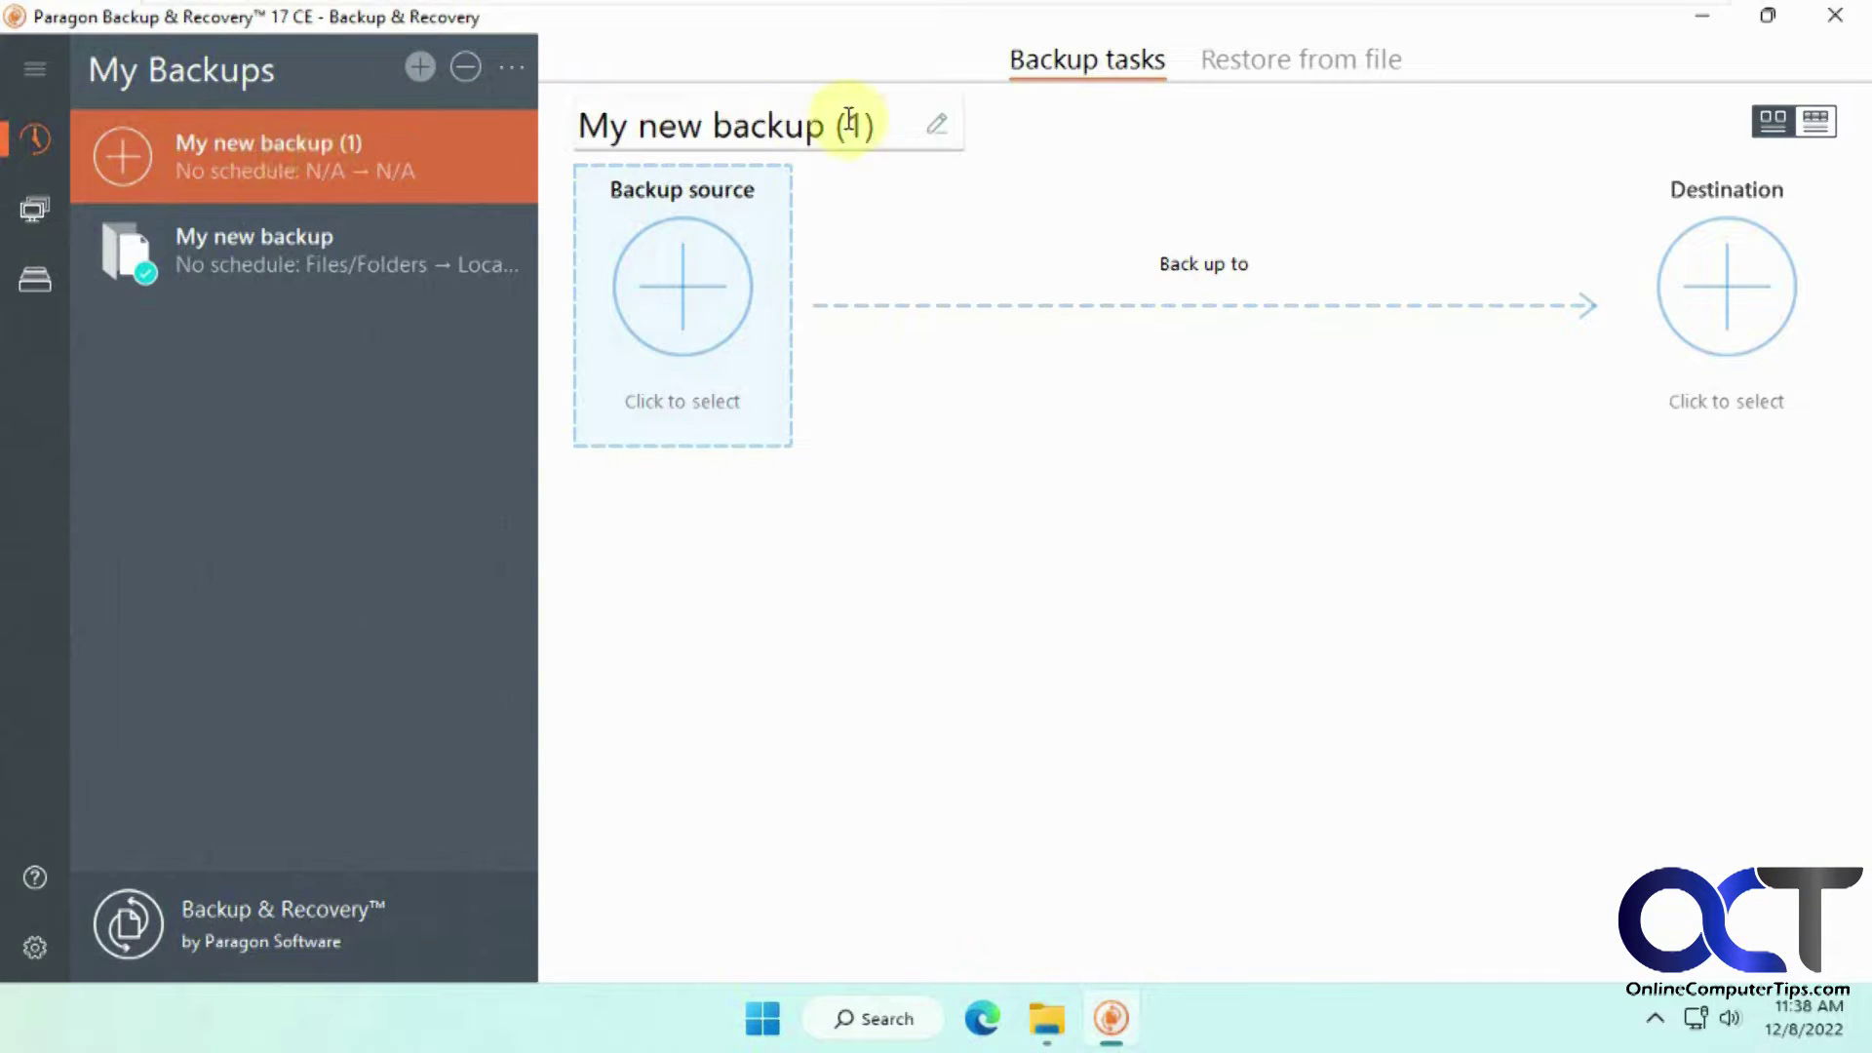
pyautogui.click(939, 127)
pyautogui.moveTo(887, 130); pyautogui.dragTo(564, 131)
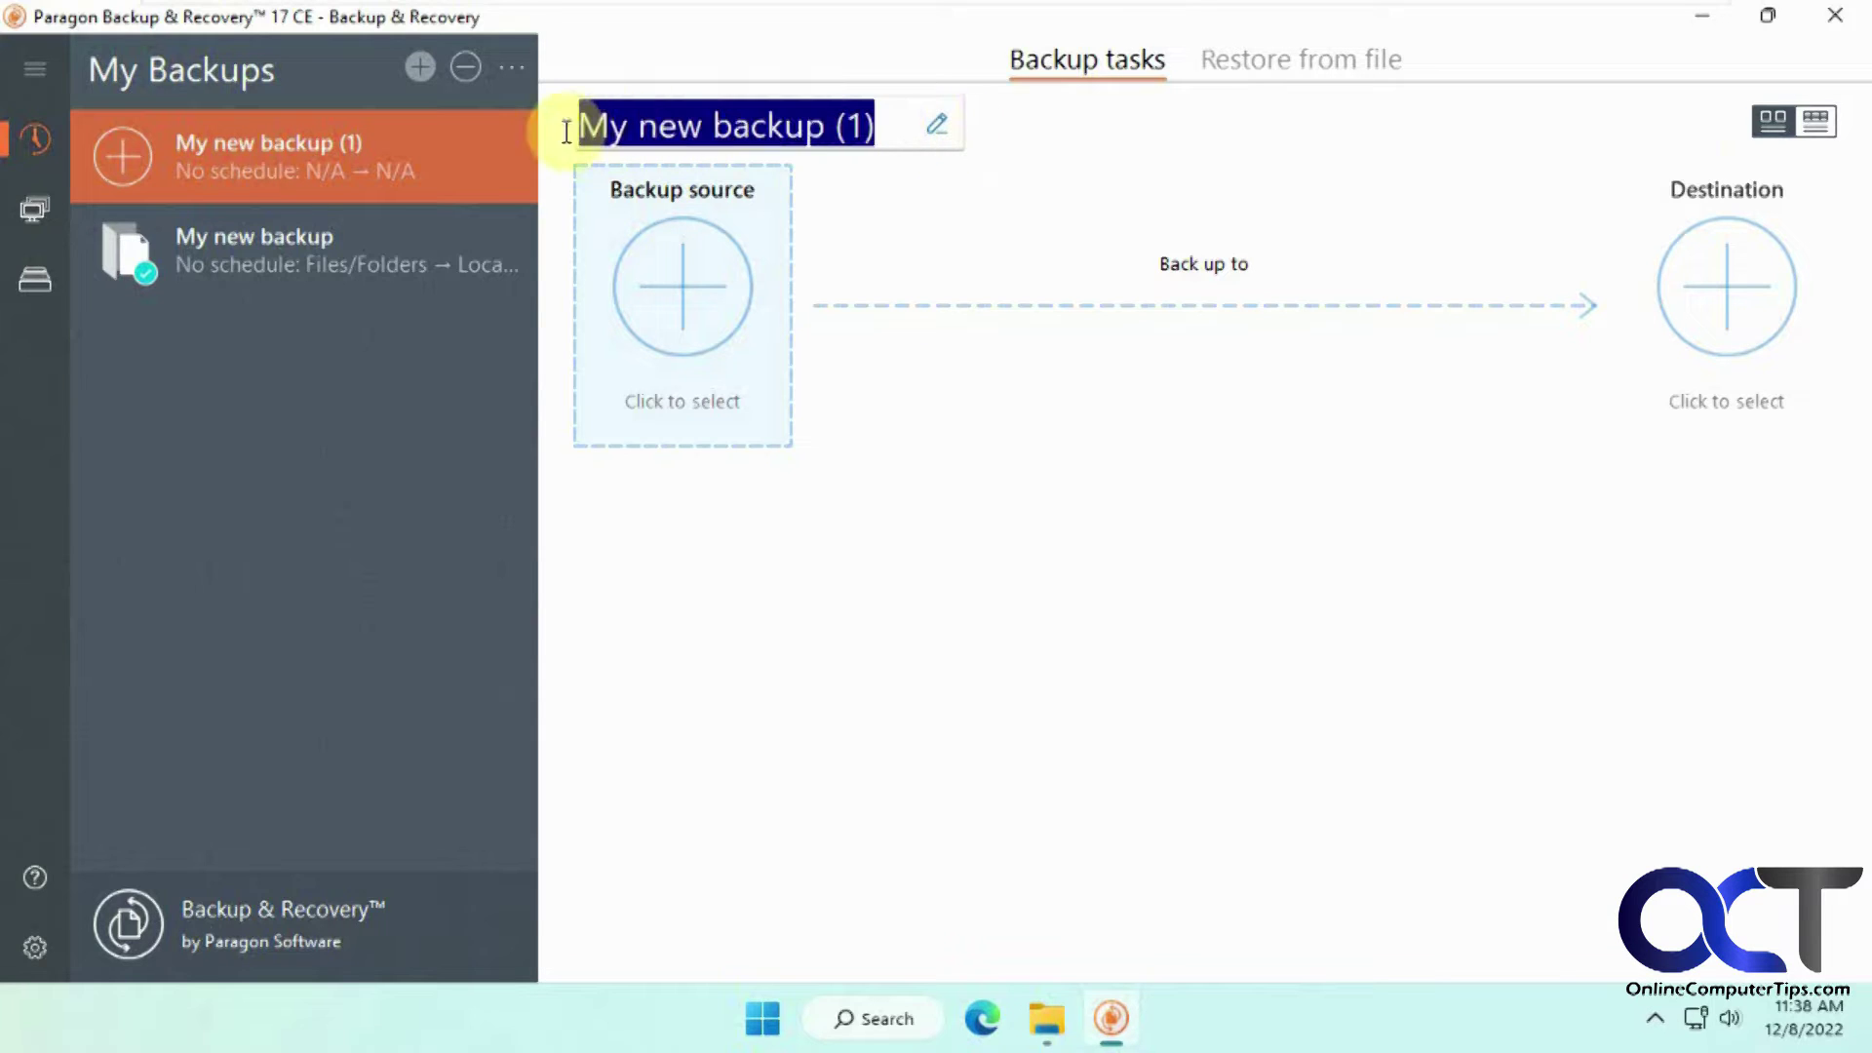
pyautogui.write('IMp')
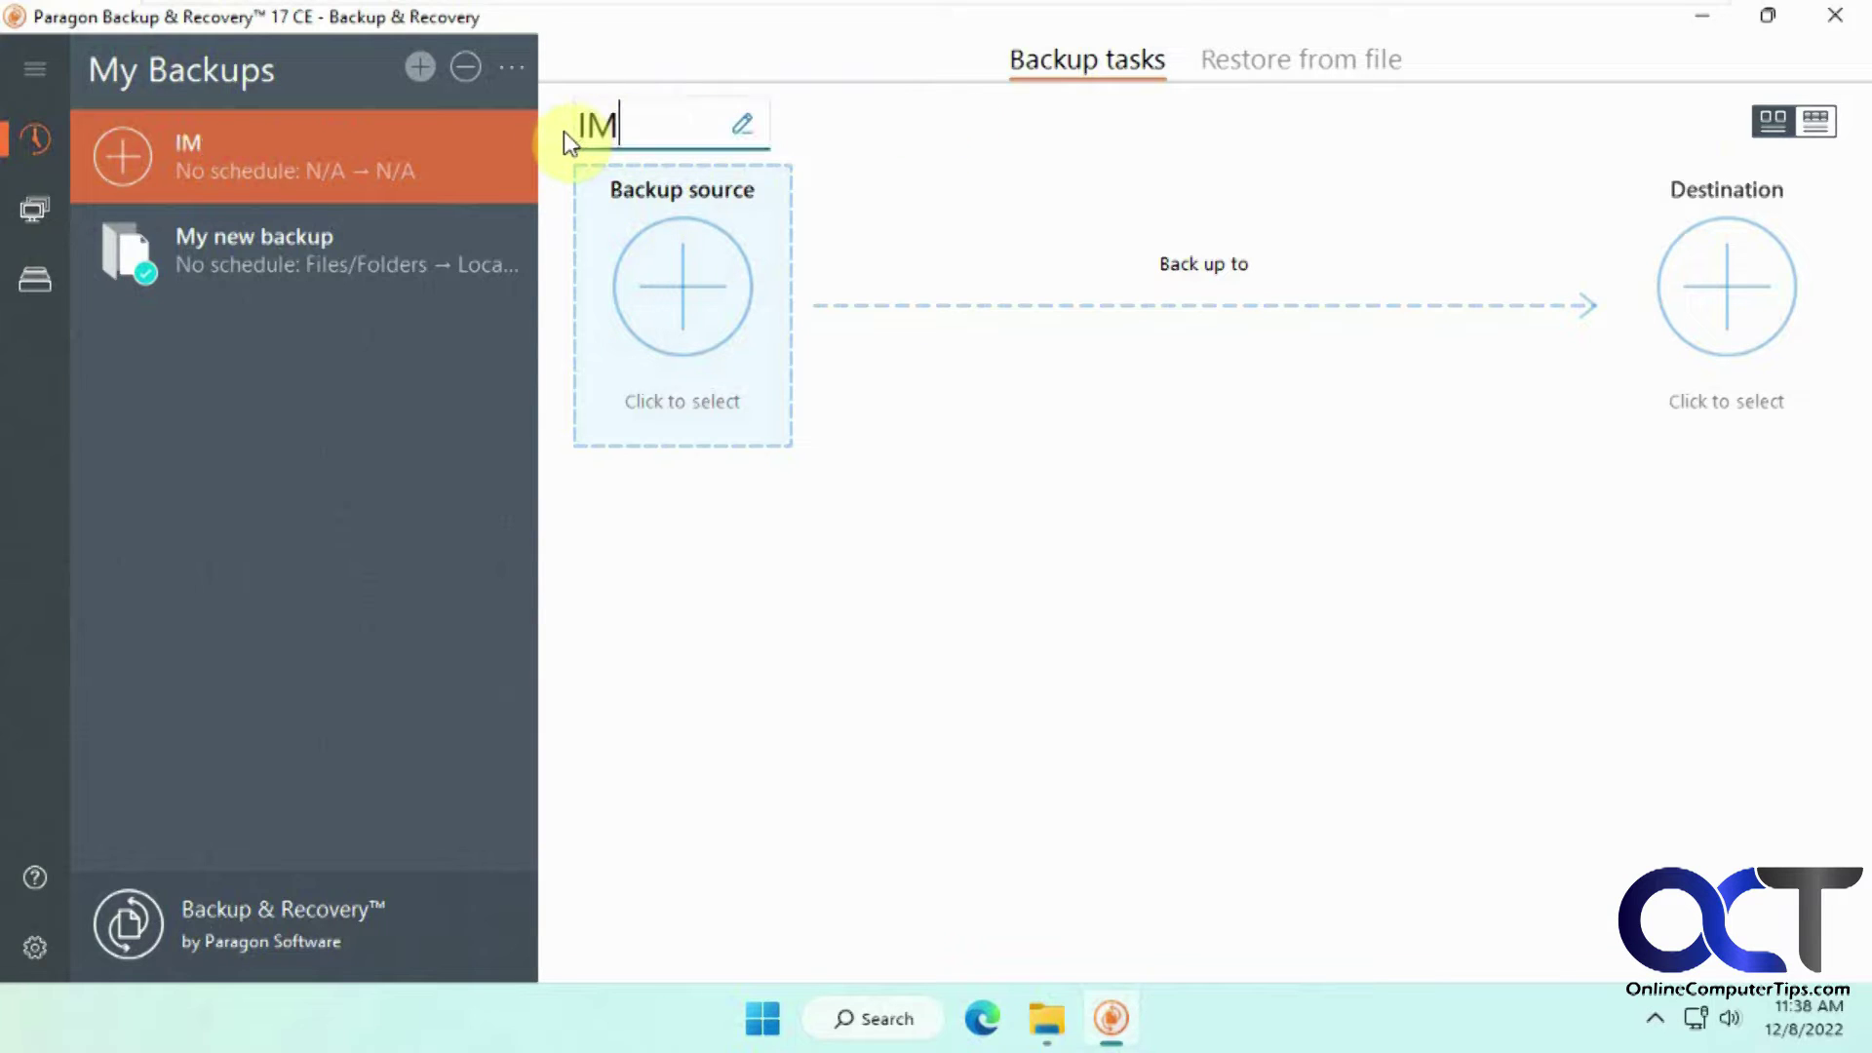
pyautogui.press('BackSpace')
pyautogui.press('BackSpace')
pyautogui.write('mpor')
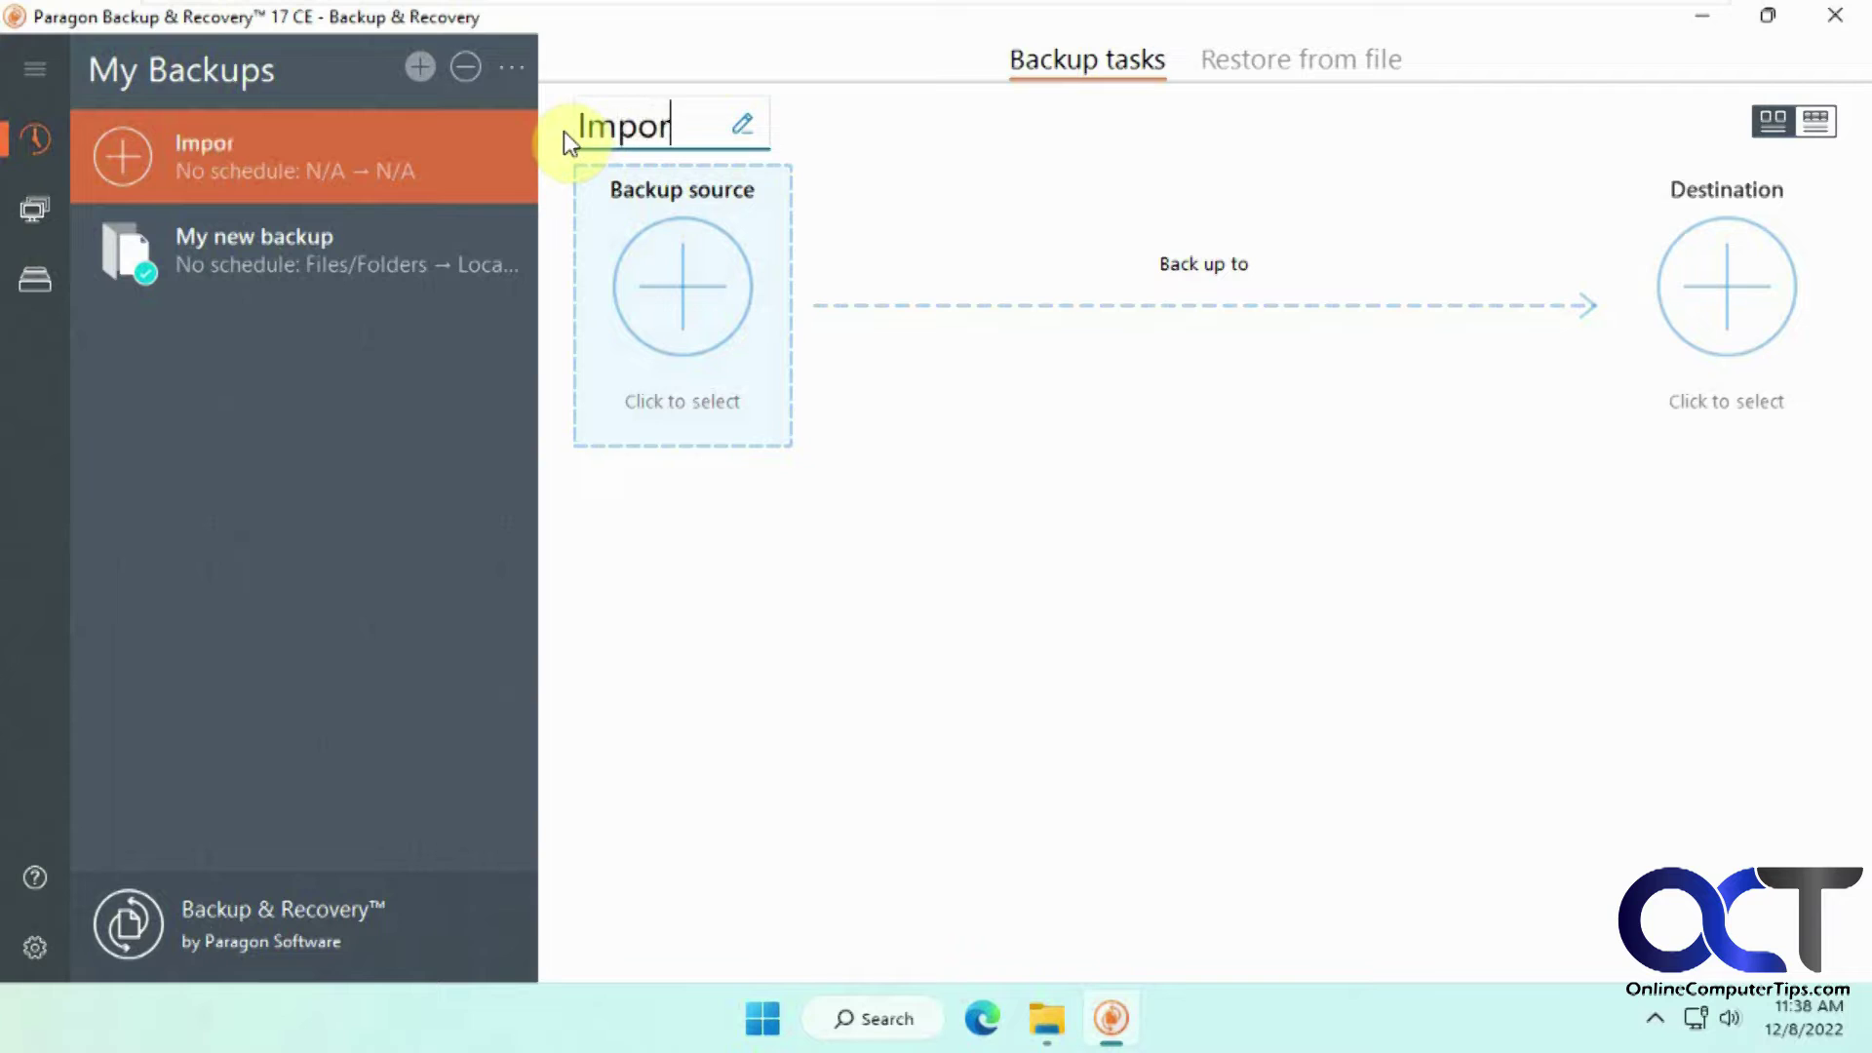
pyautogui.write('tant Files')
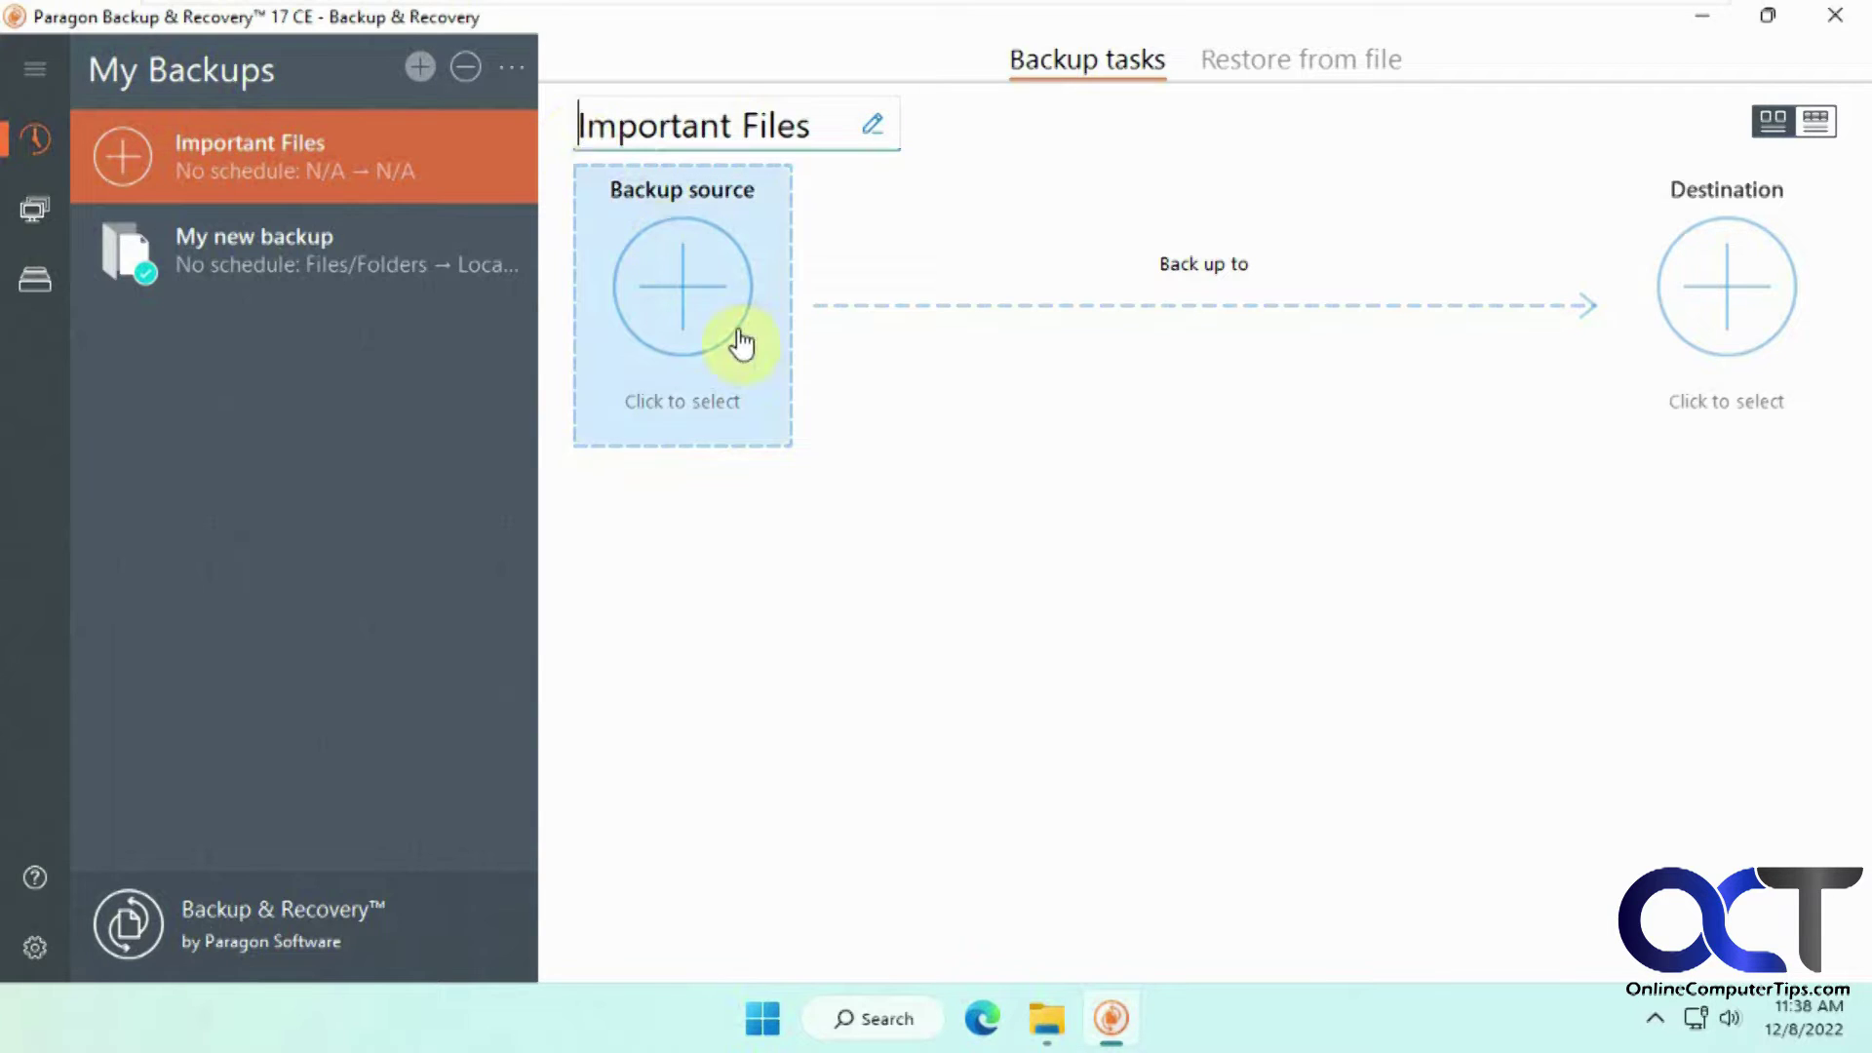
# Try the Entire computer and Disk/volume source options, selecting System (C:), then go back
pyautogui.click(702, 302)
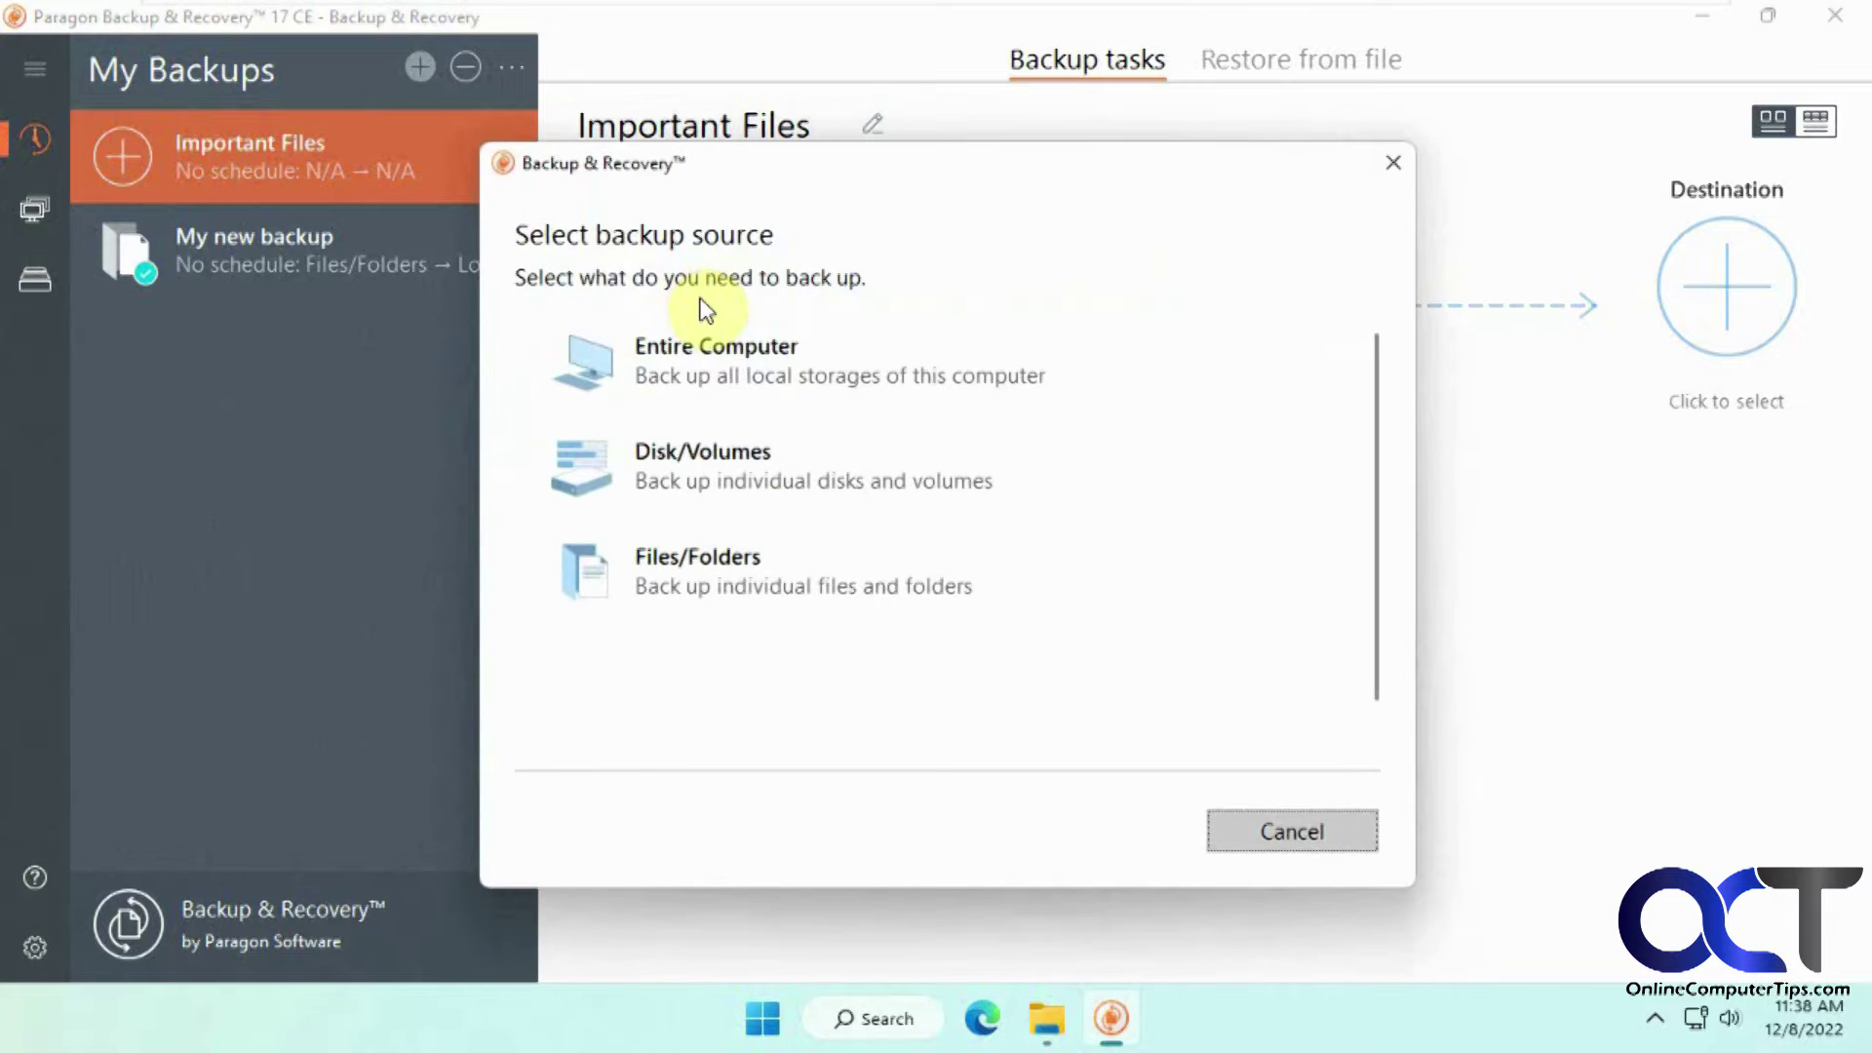
pyautogui.click(762, 374)
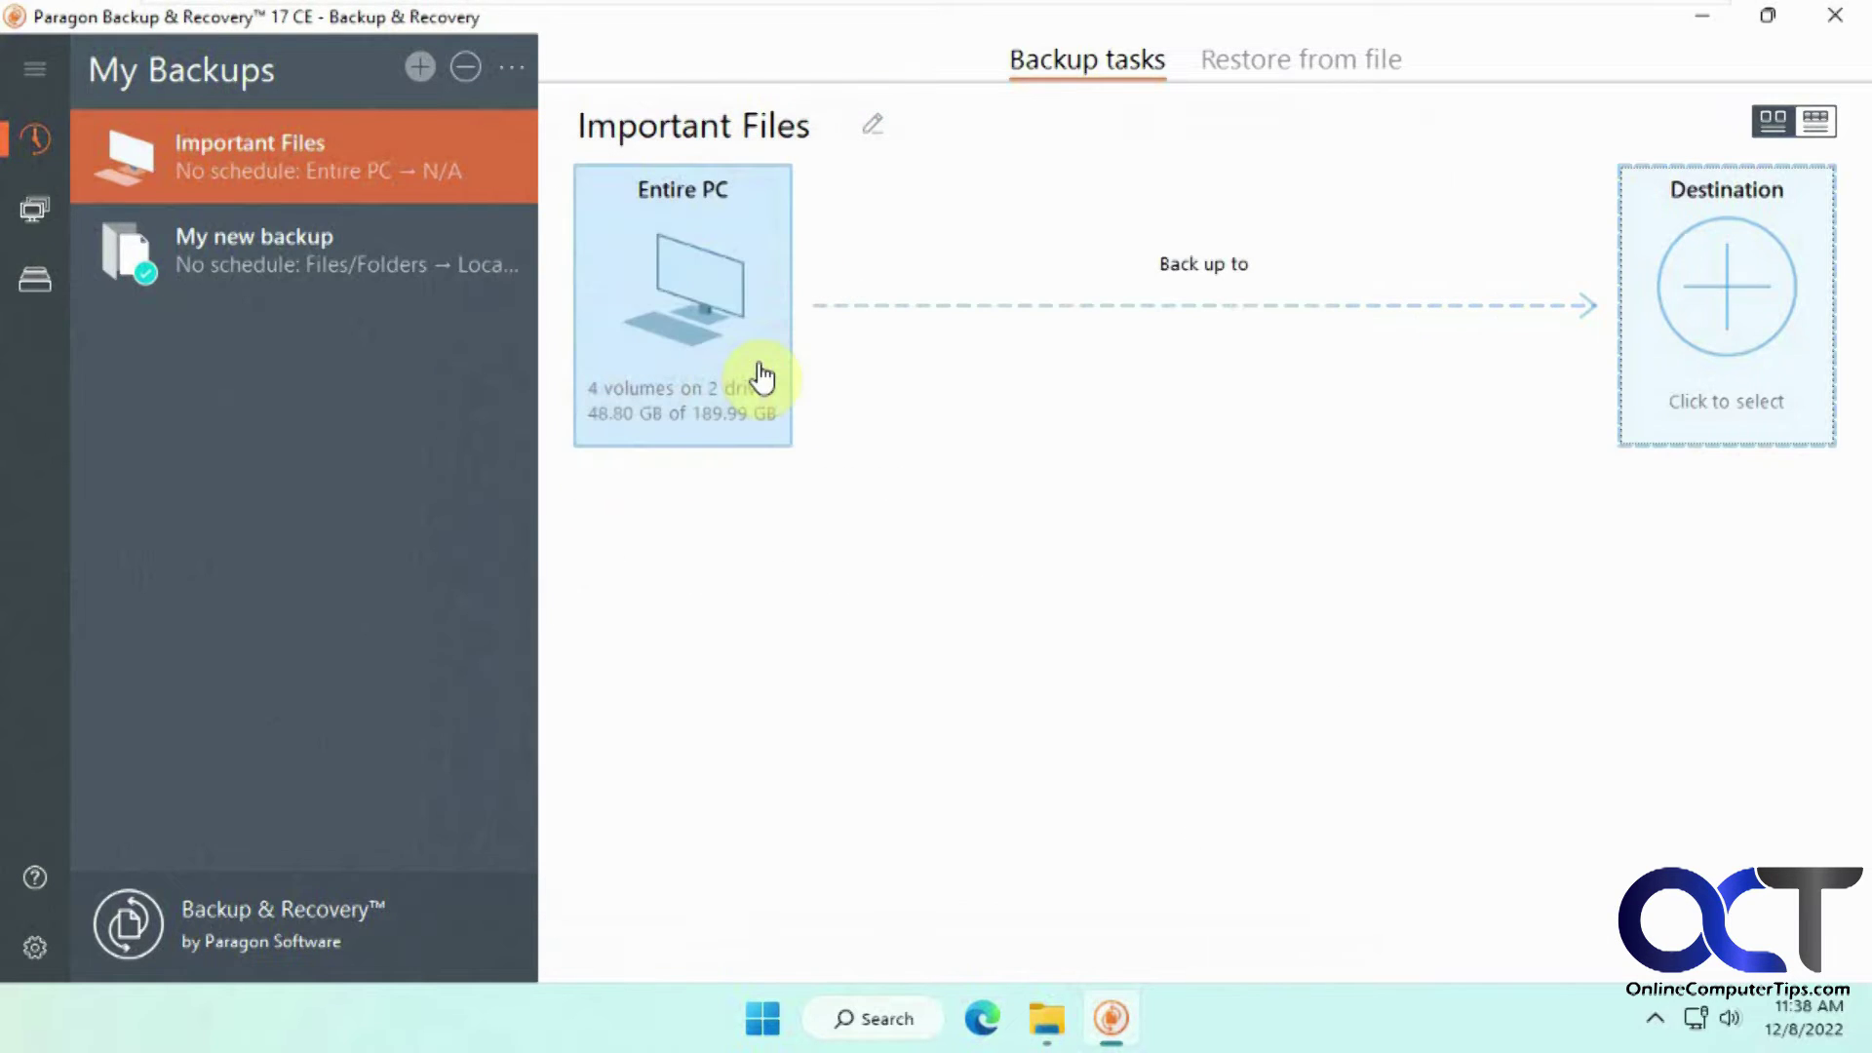
pyautogui.click(704, 320)
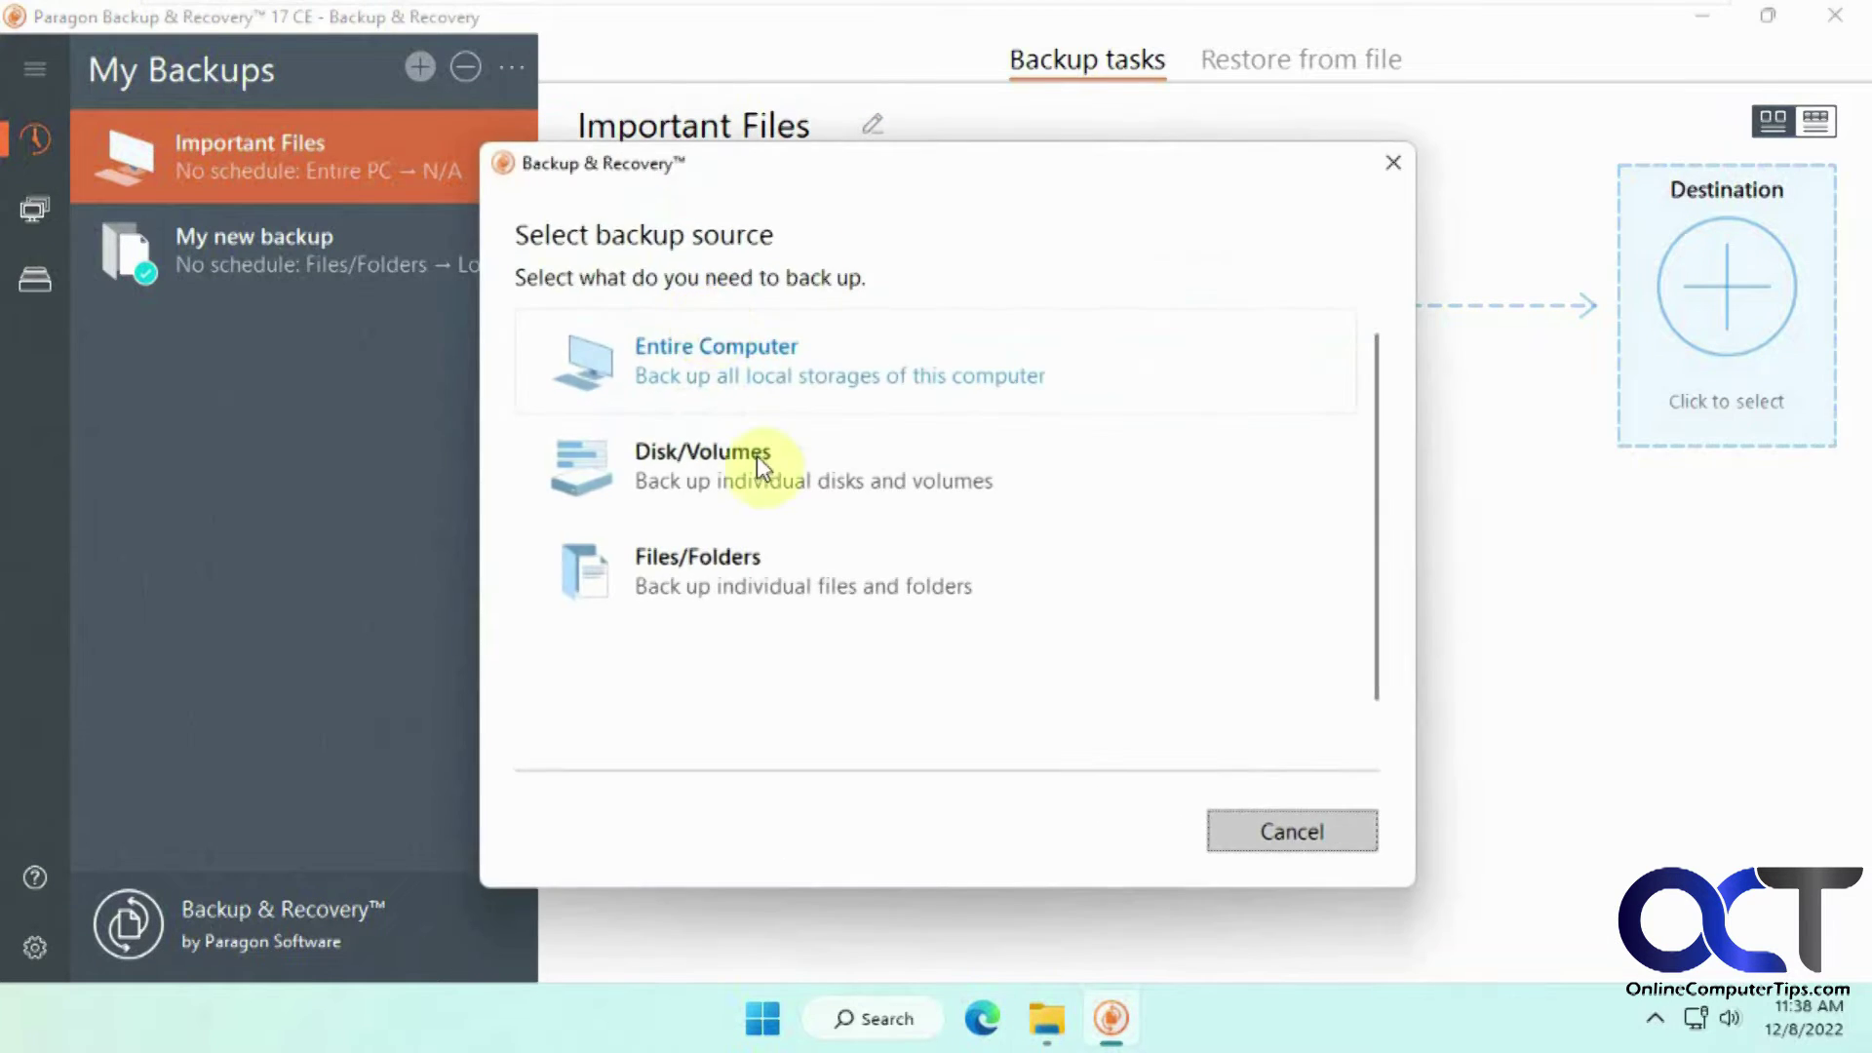
pyautogui.click(751, 476)
pyautogui.click(855, 441)
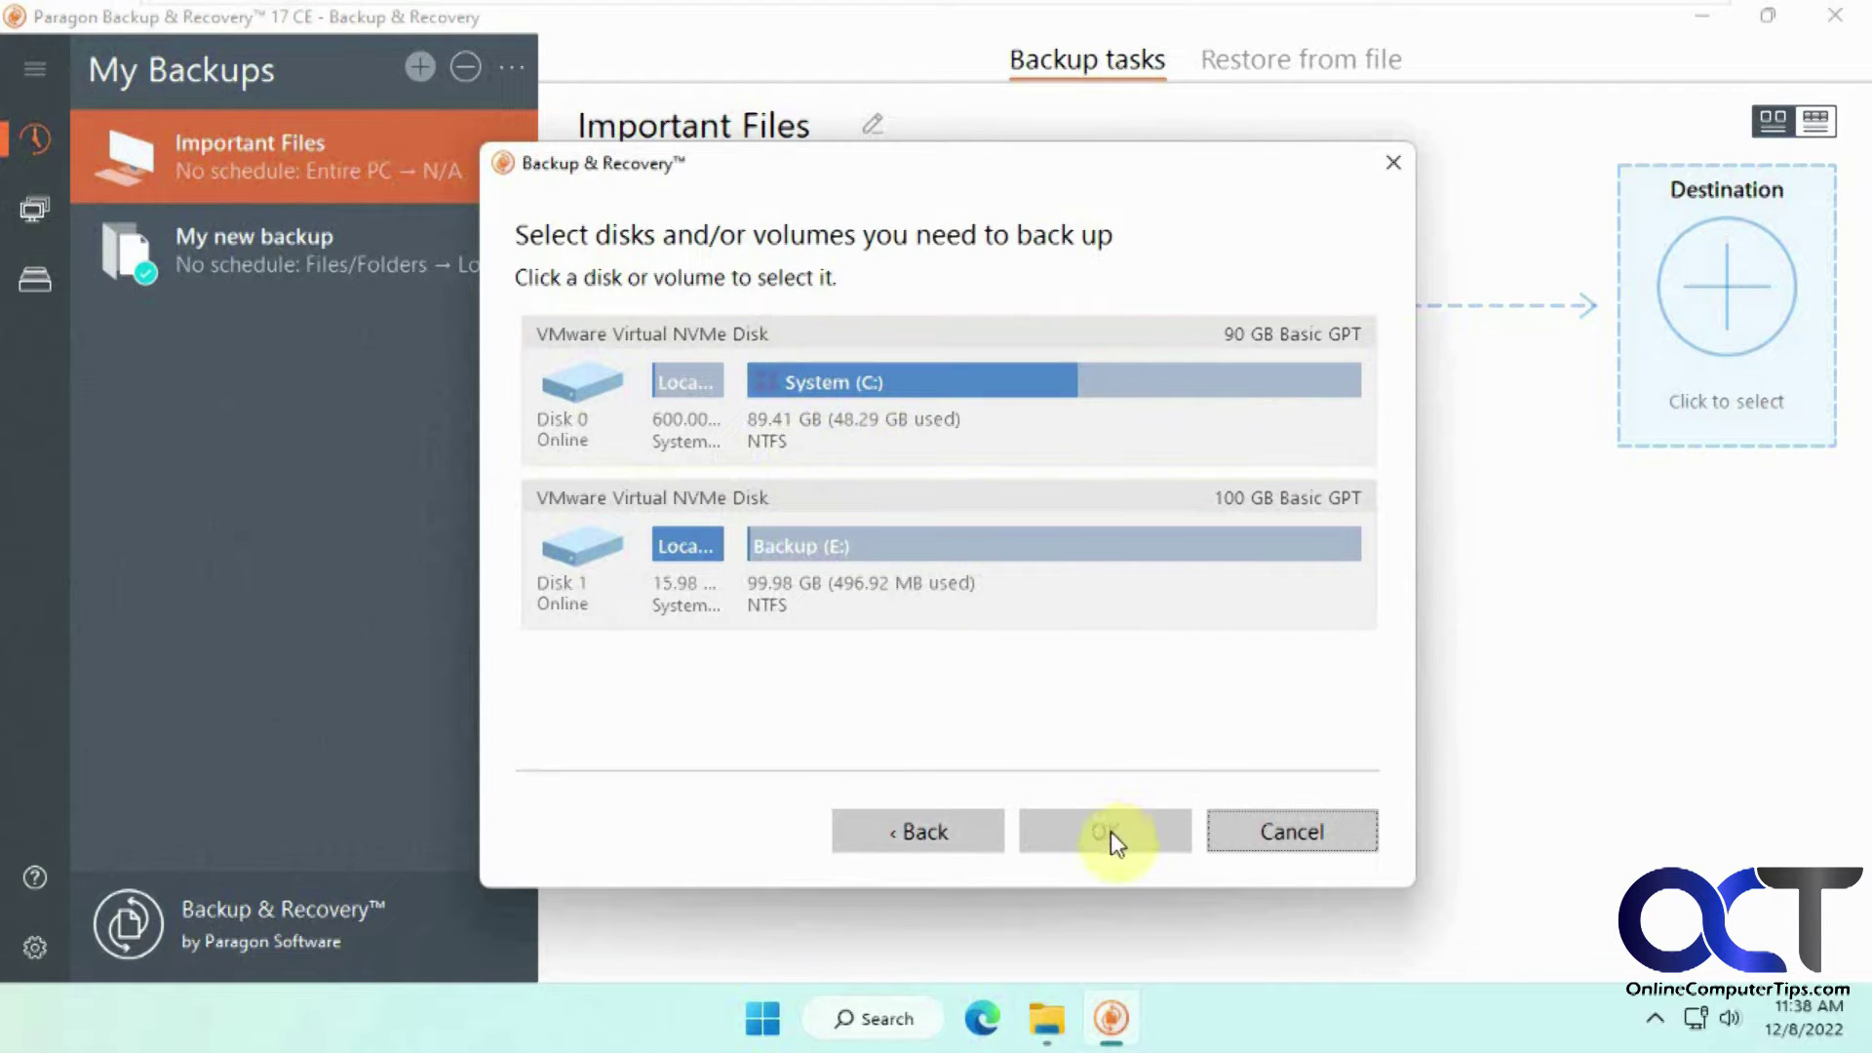
pyautogui.click(948, 836)
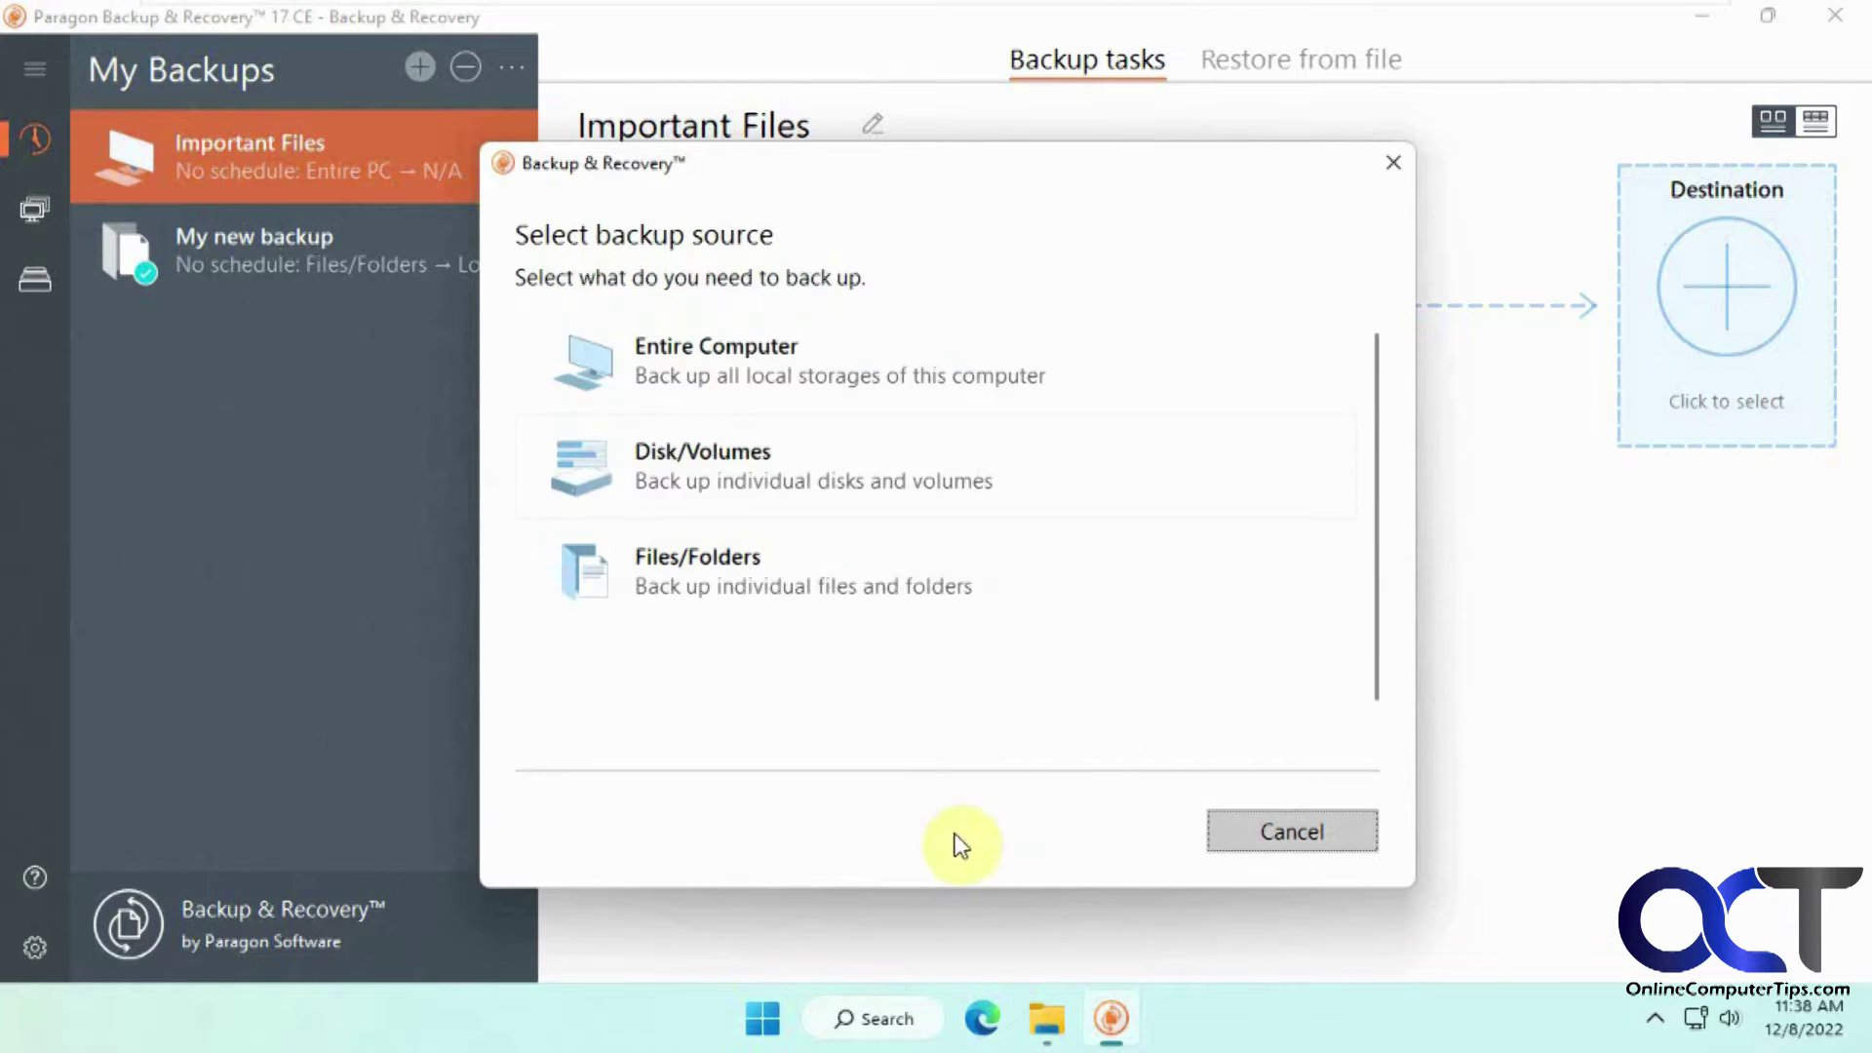
# Set the Files/Folders source to the C:\Important Files folder
pyautogui.click(758, 570)
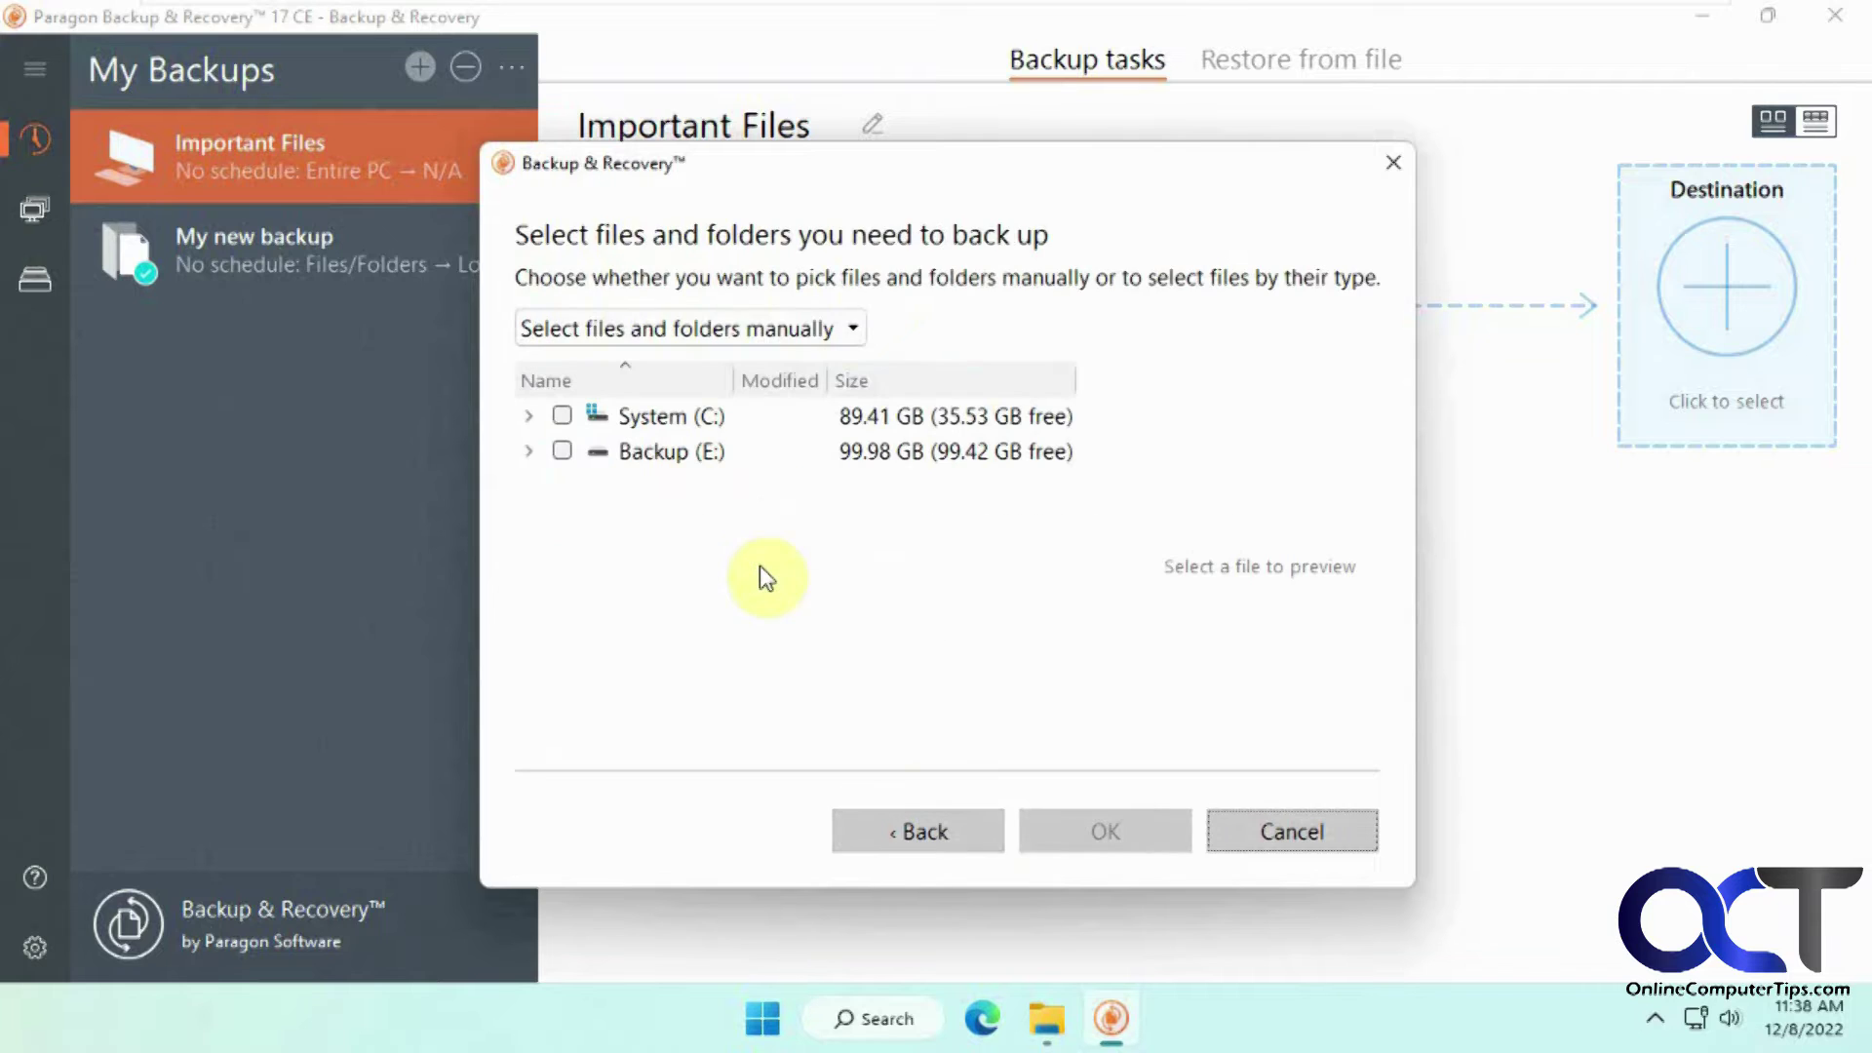
pyautogui.click(530, 417)
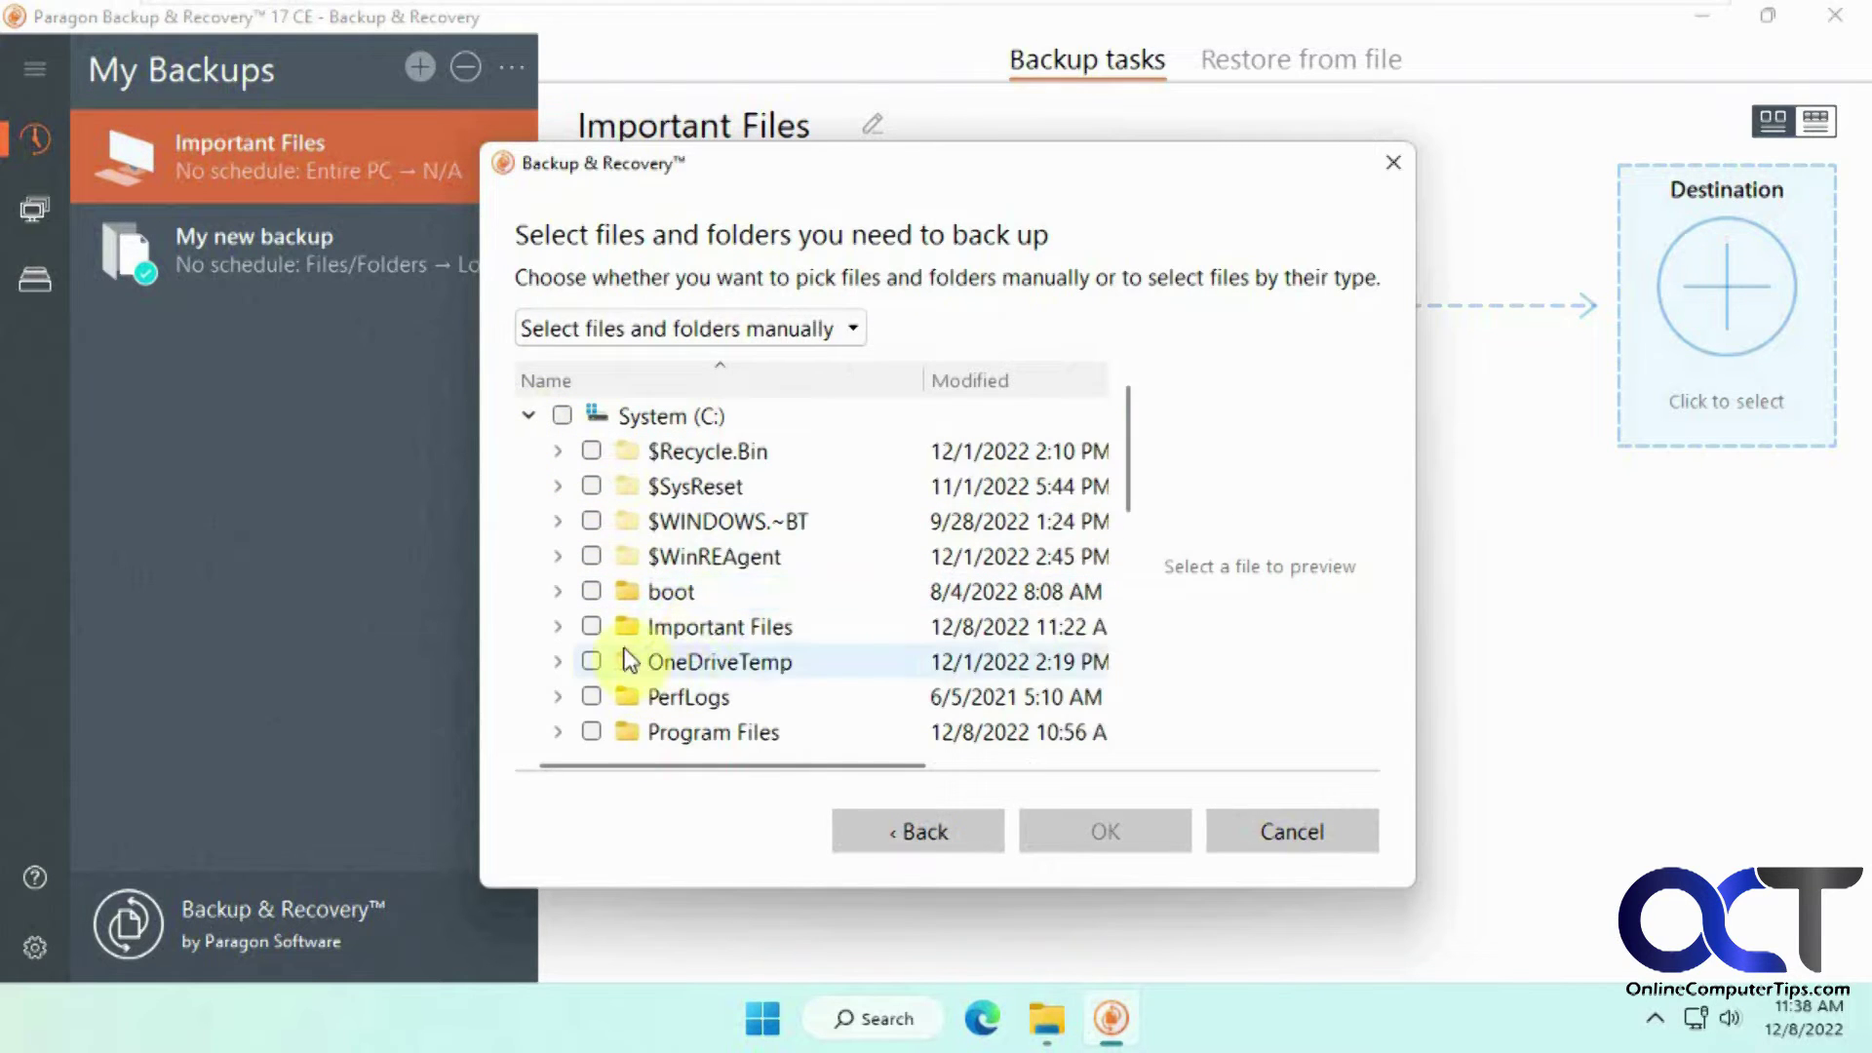
pyautogui.click(591, 627)
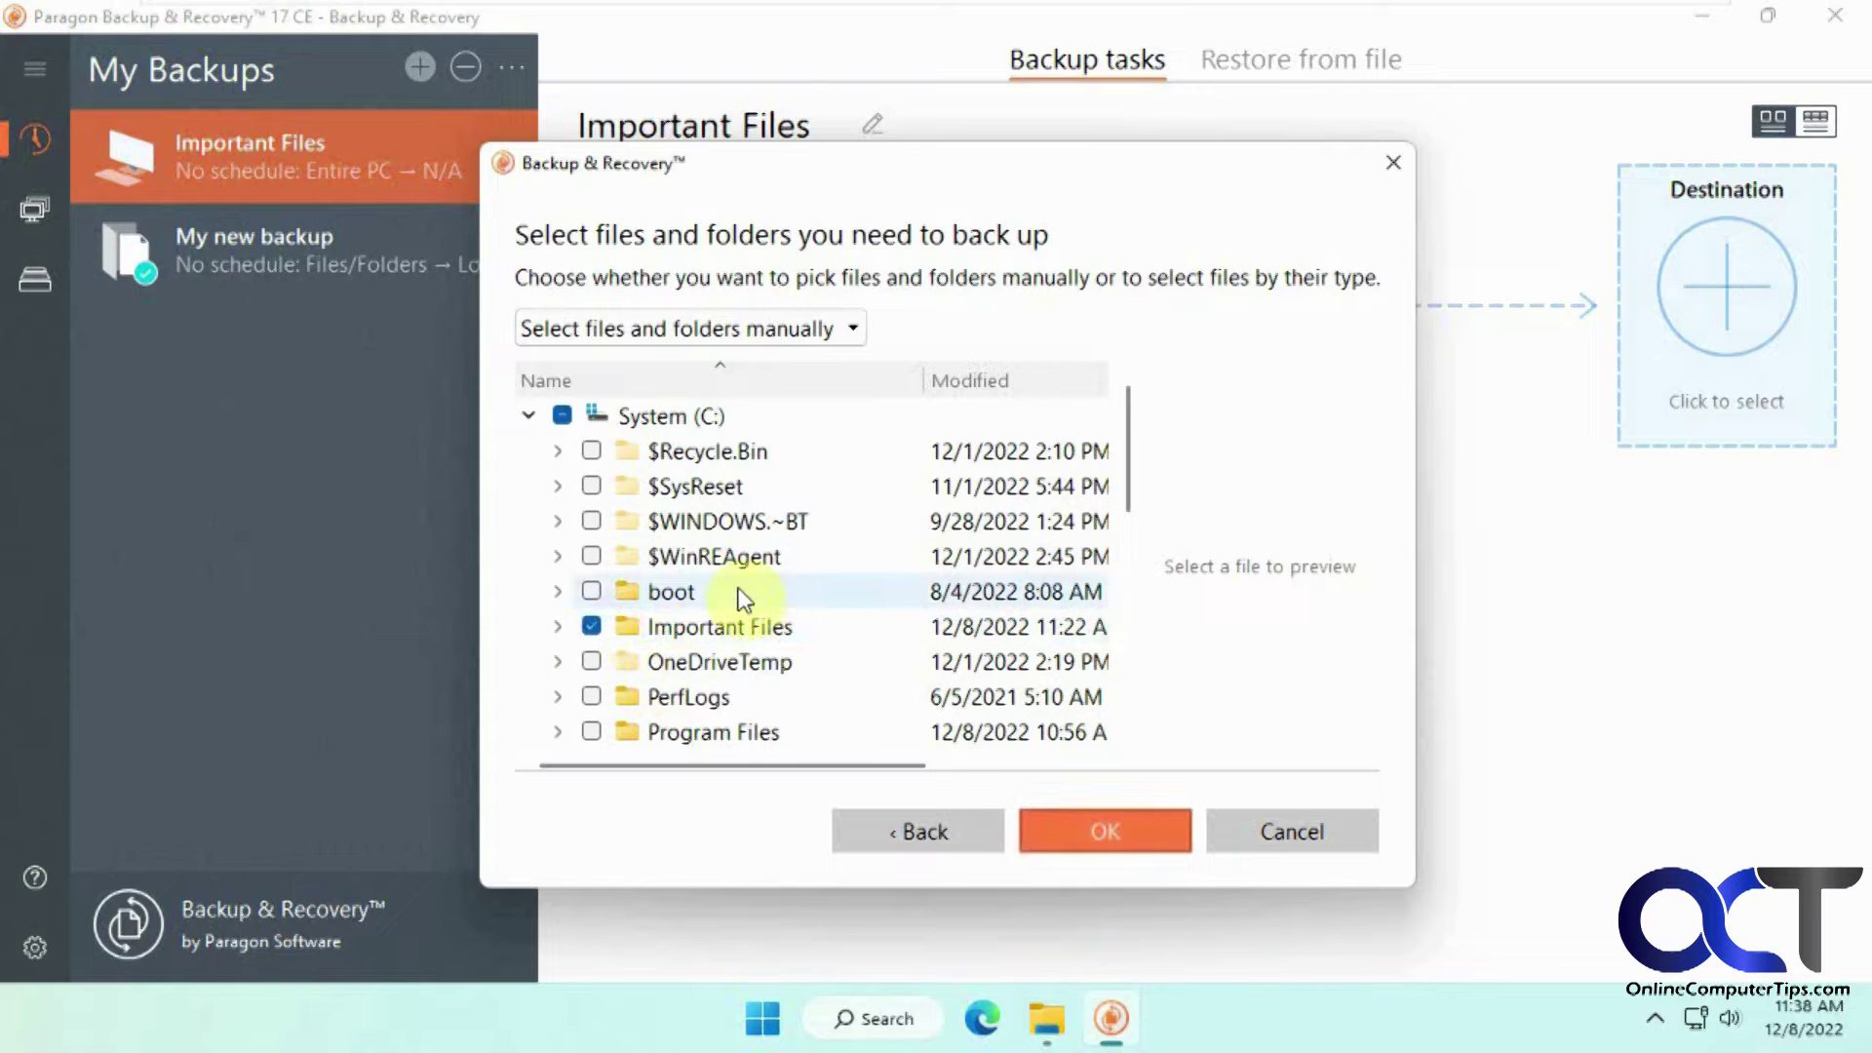
pyautogui.click(560, 629)
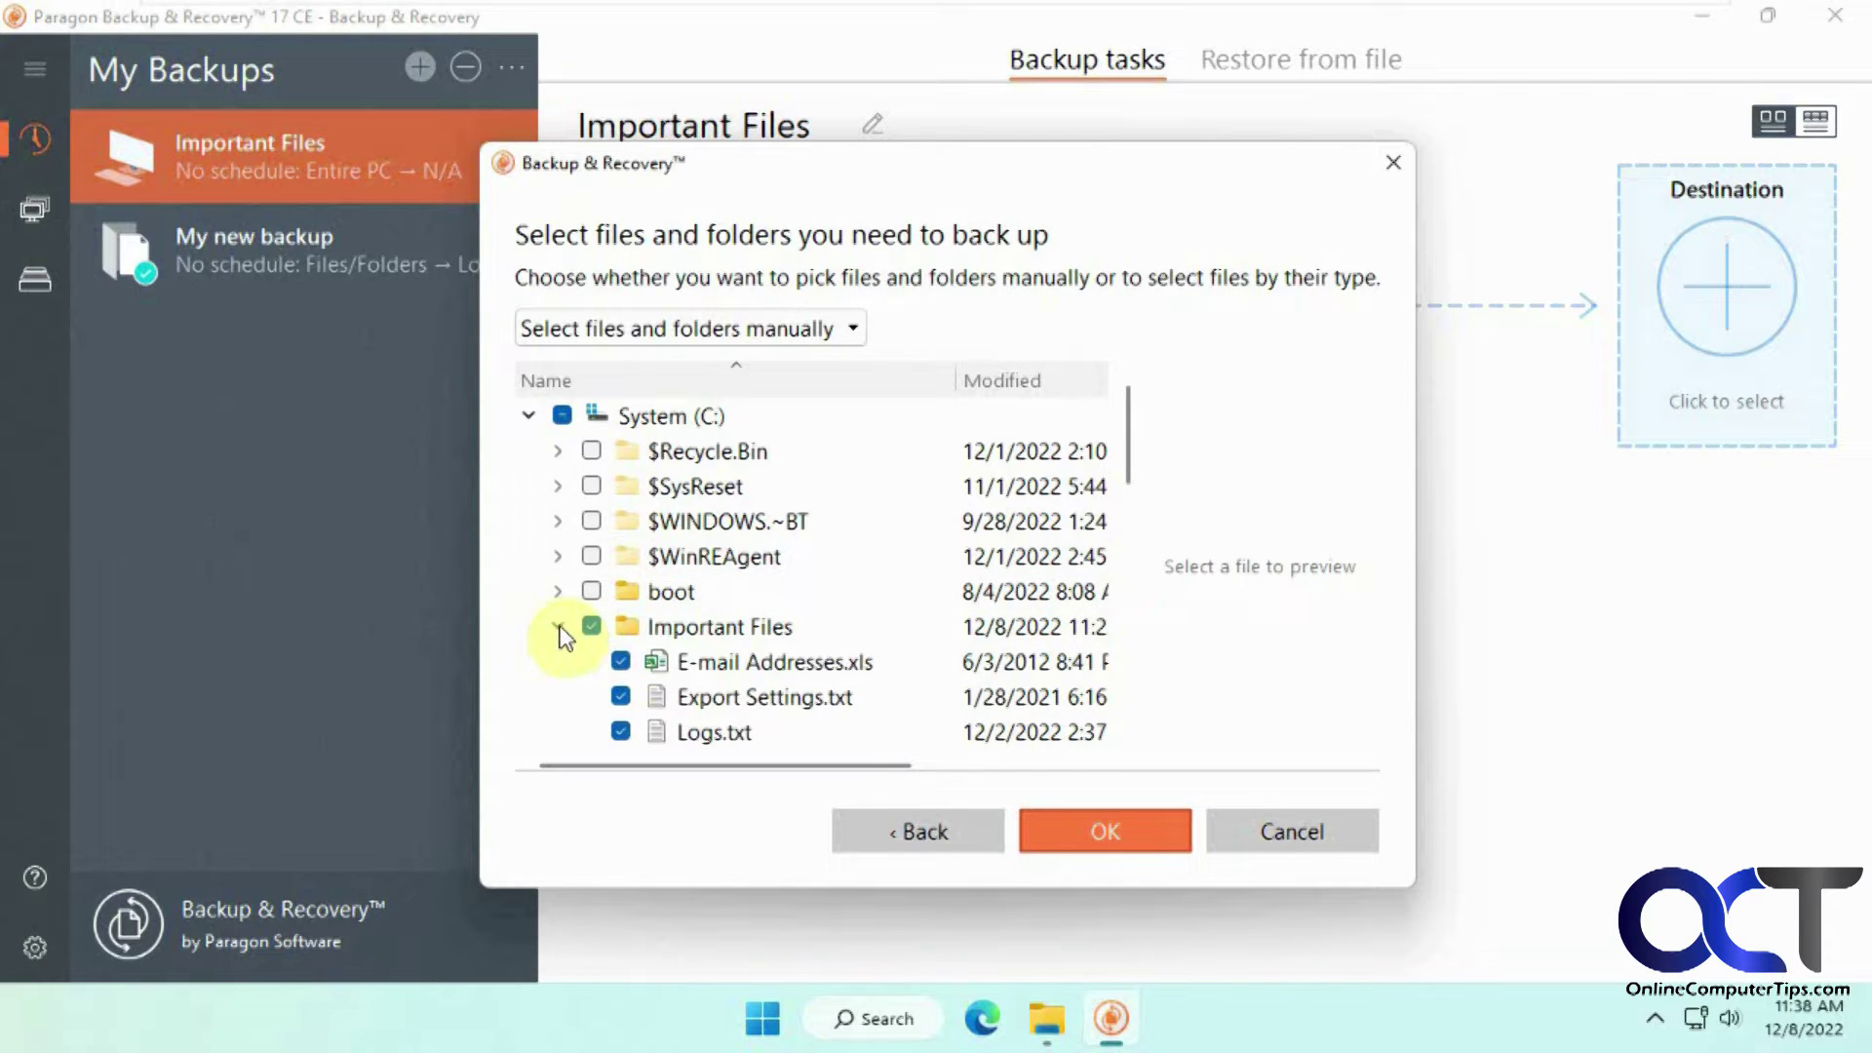
pyautogui.click(558, 627)
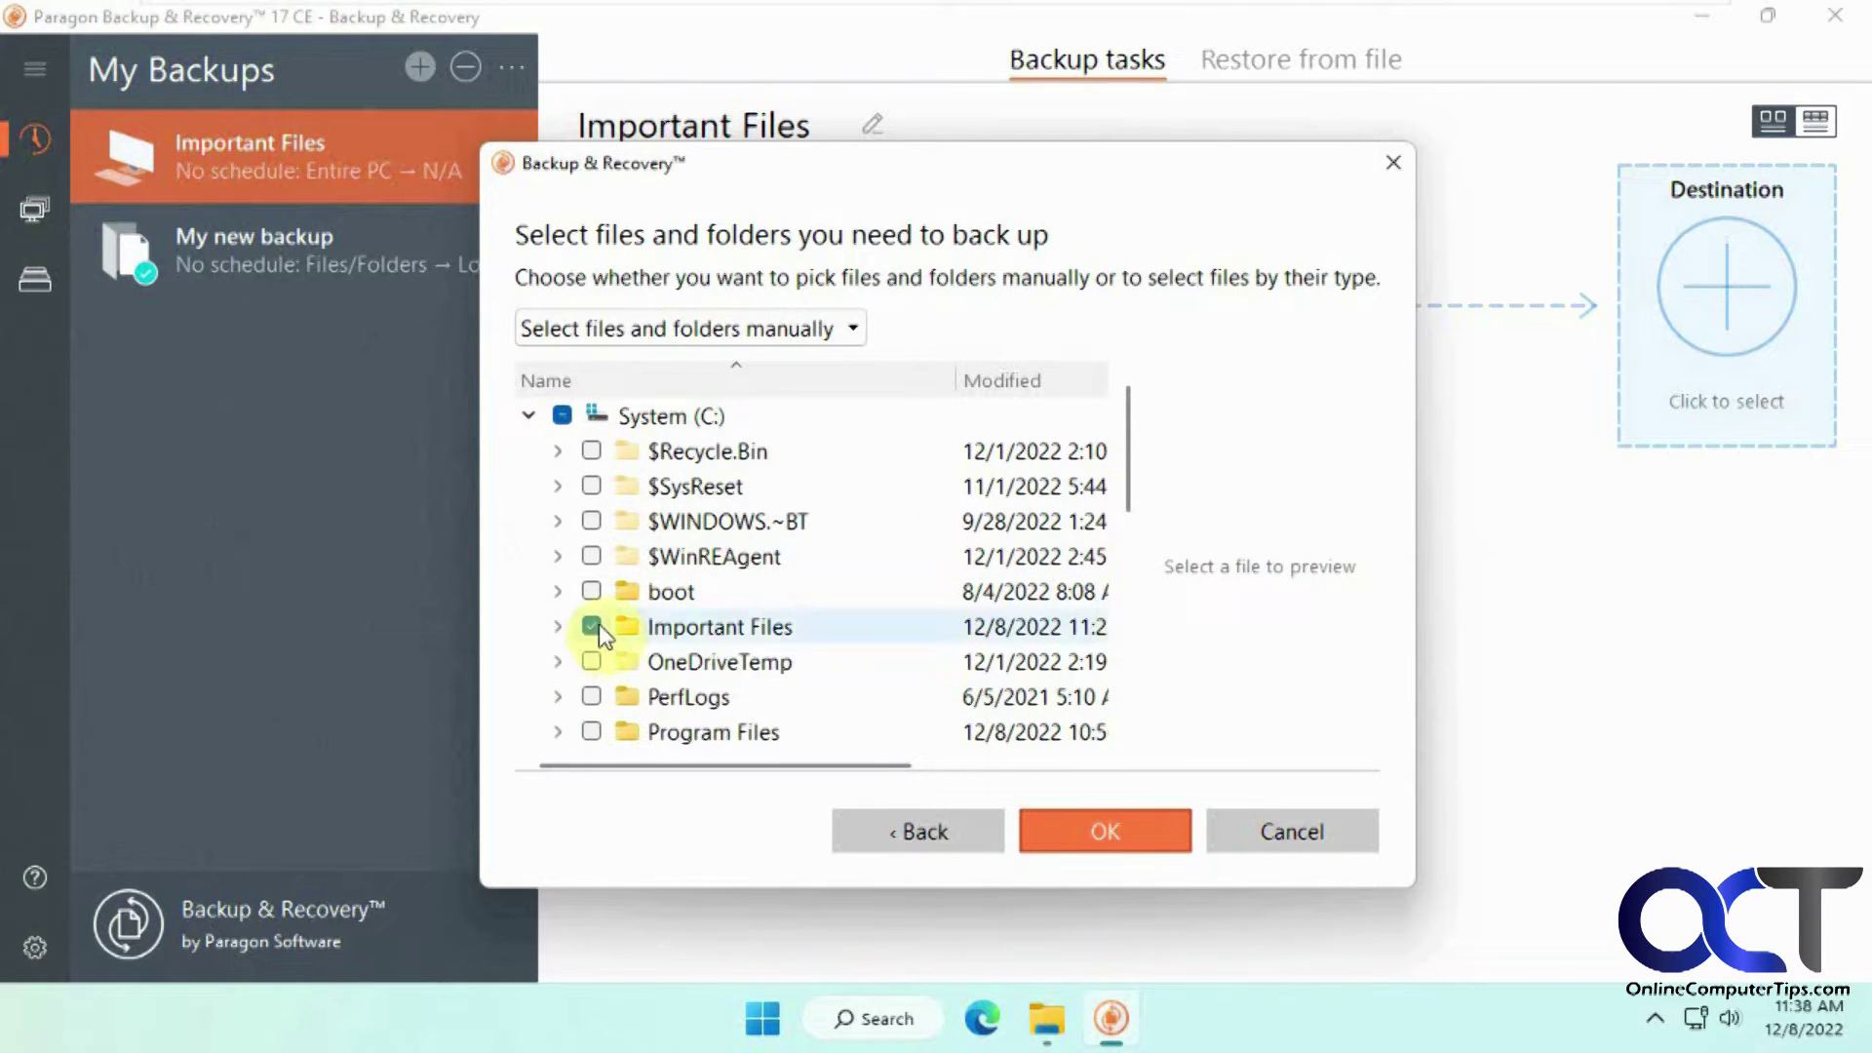
pyautogui.click(1102, 827)
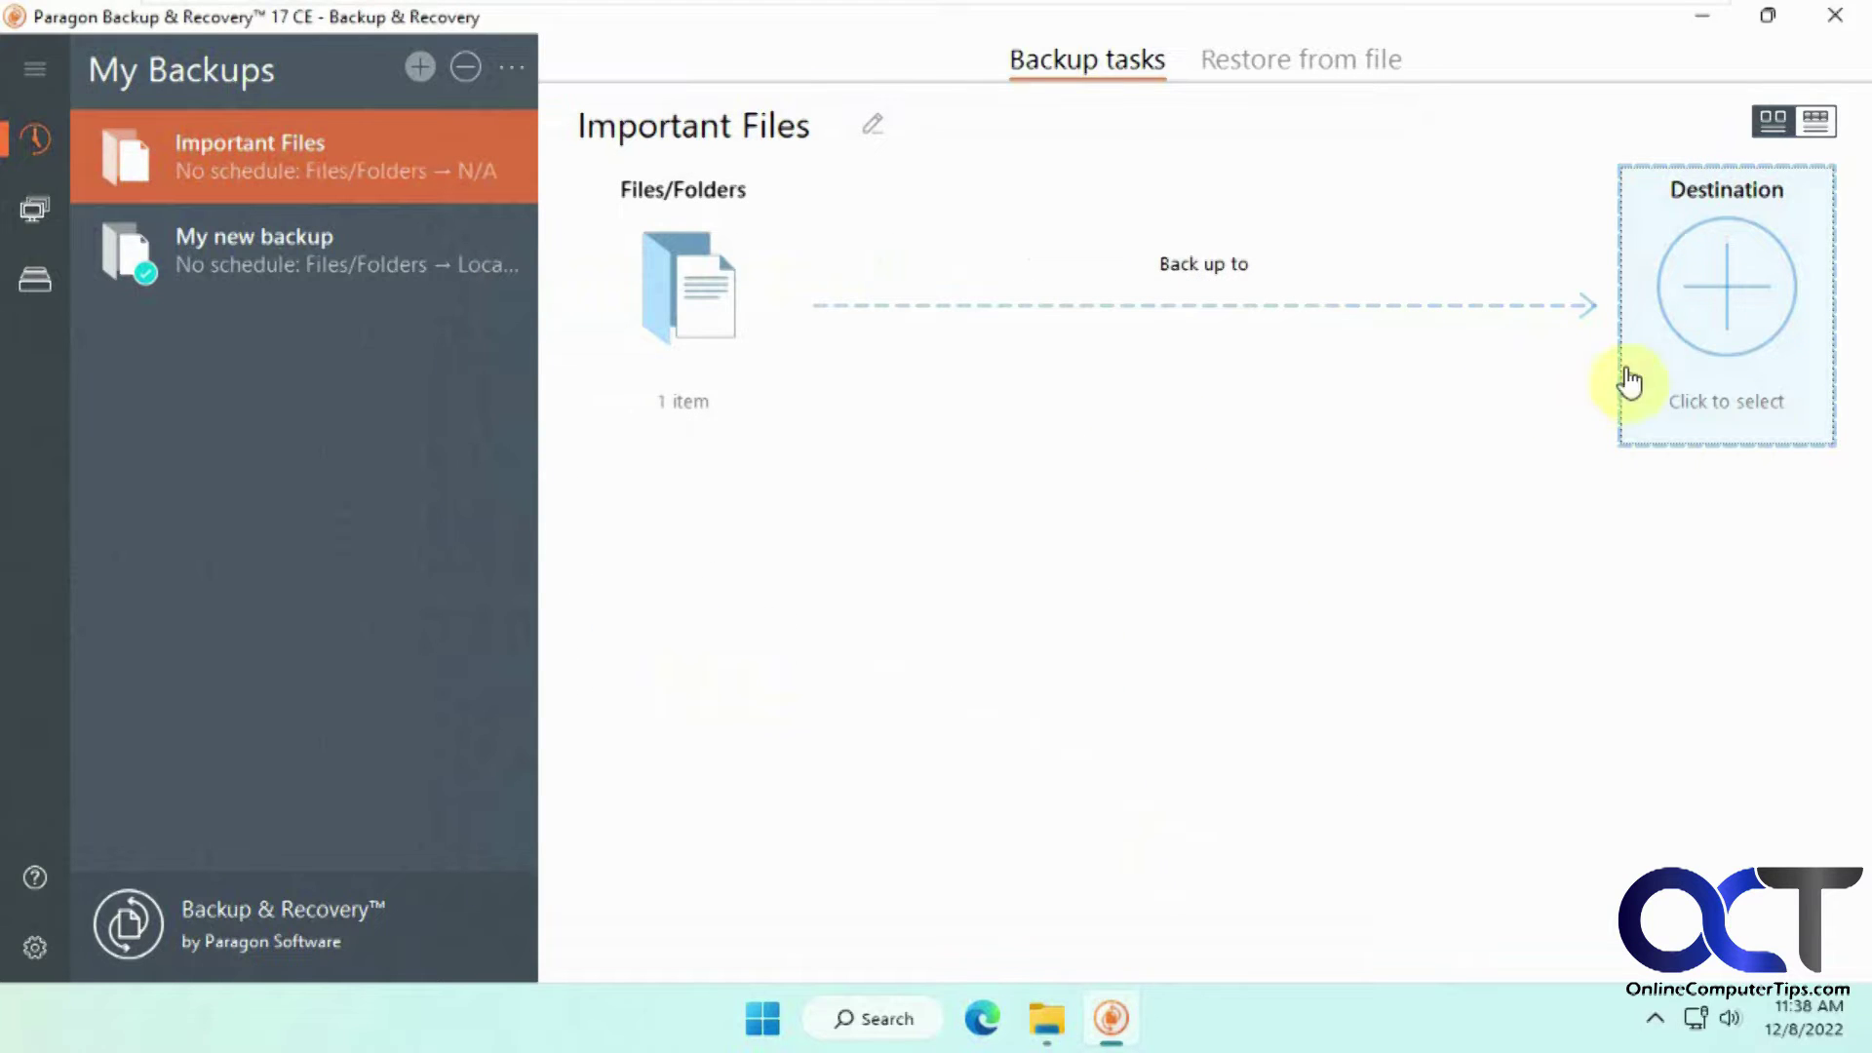
pyautogui.click(1744, 306)
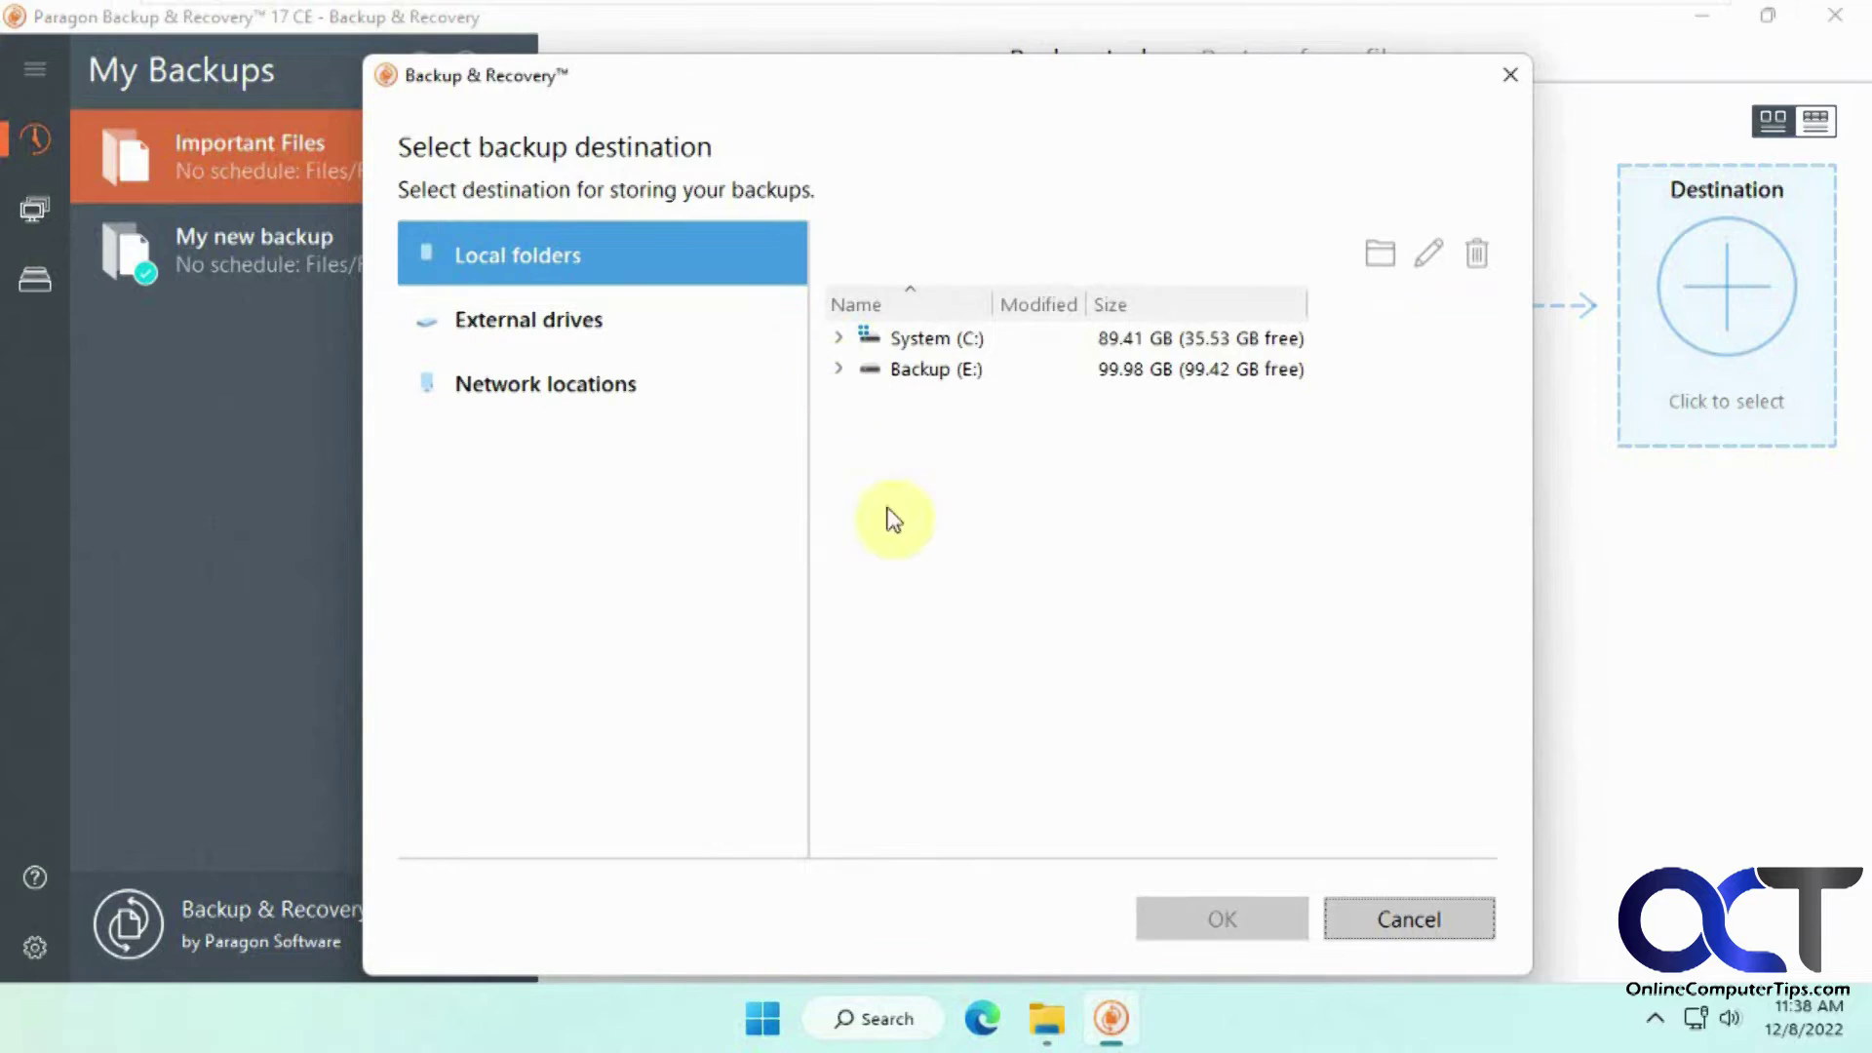
# Create a new folder named 'Important Files Backup' on Backup (E:)
pyautogui.click(1048, 1019)
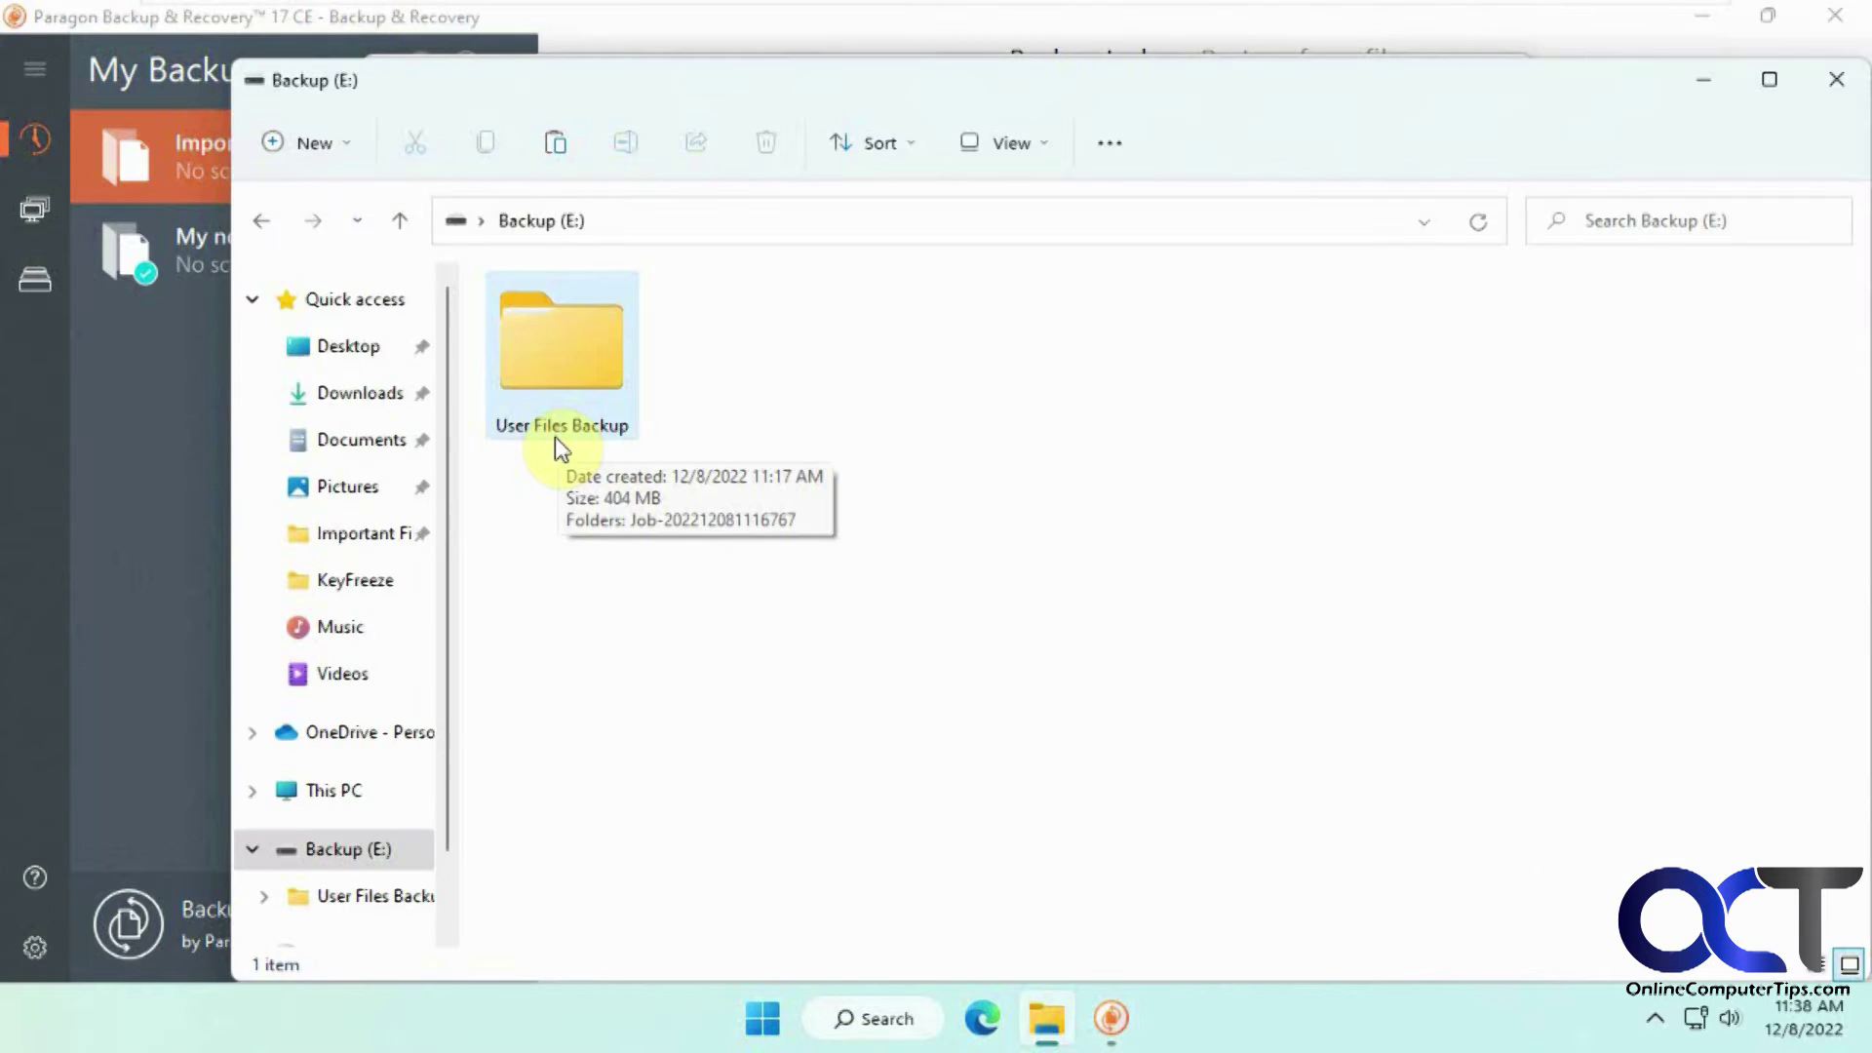
pyautogui.doubleClick(571, 387)
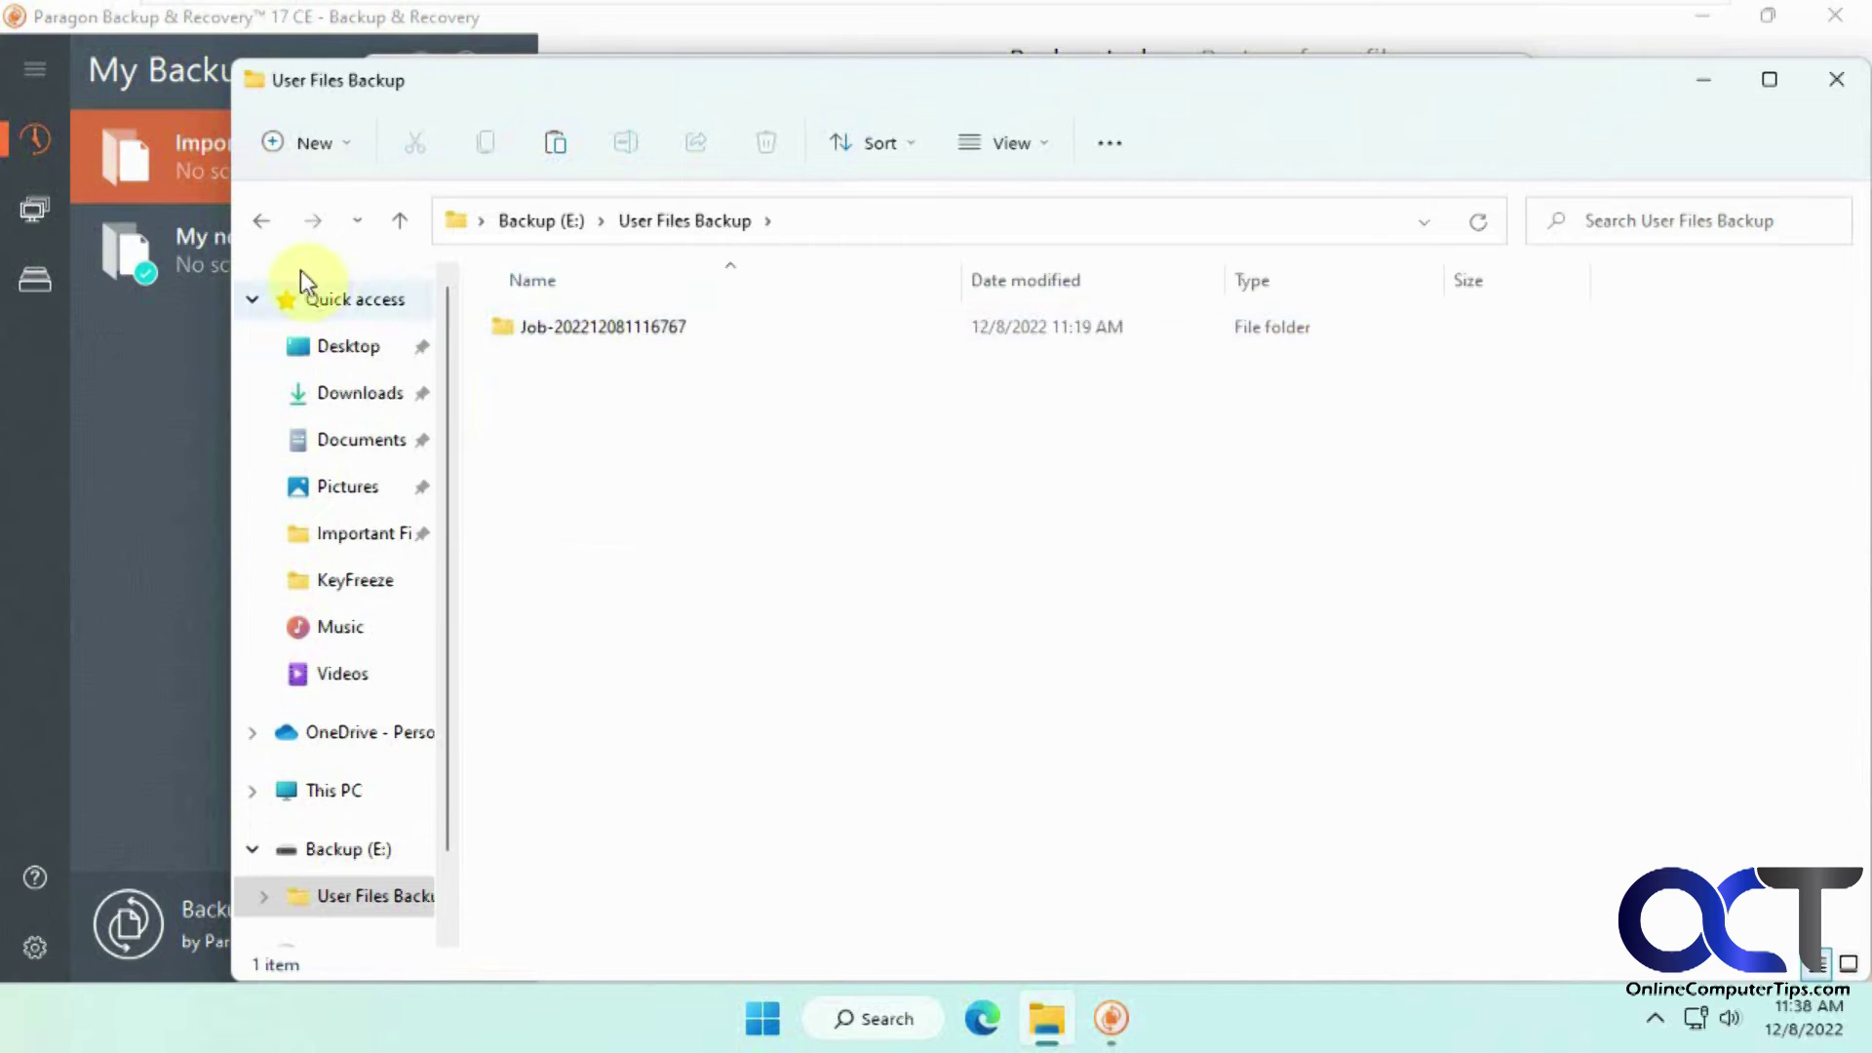
pyautogui.click(262, 222)
pyautogui.click(815, 553)
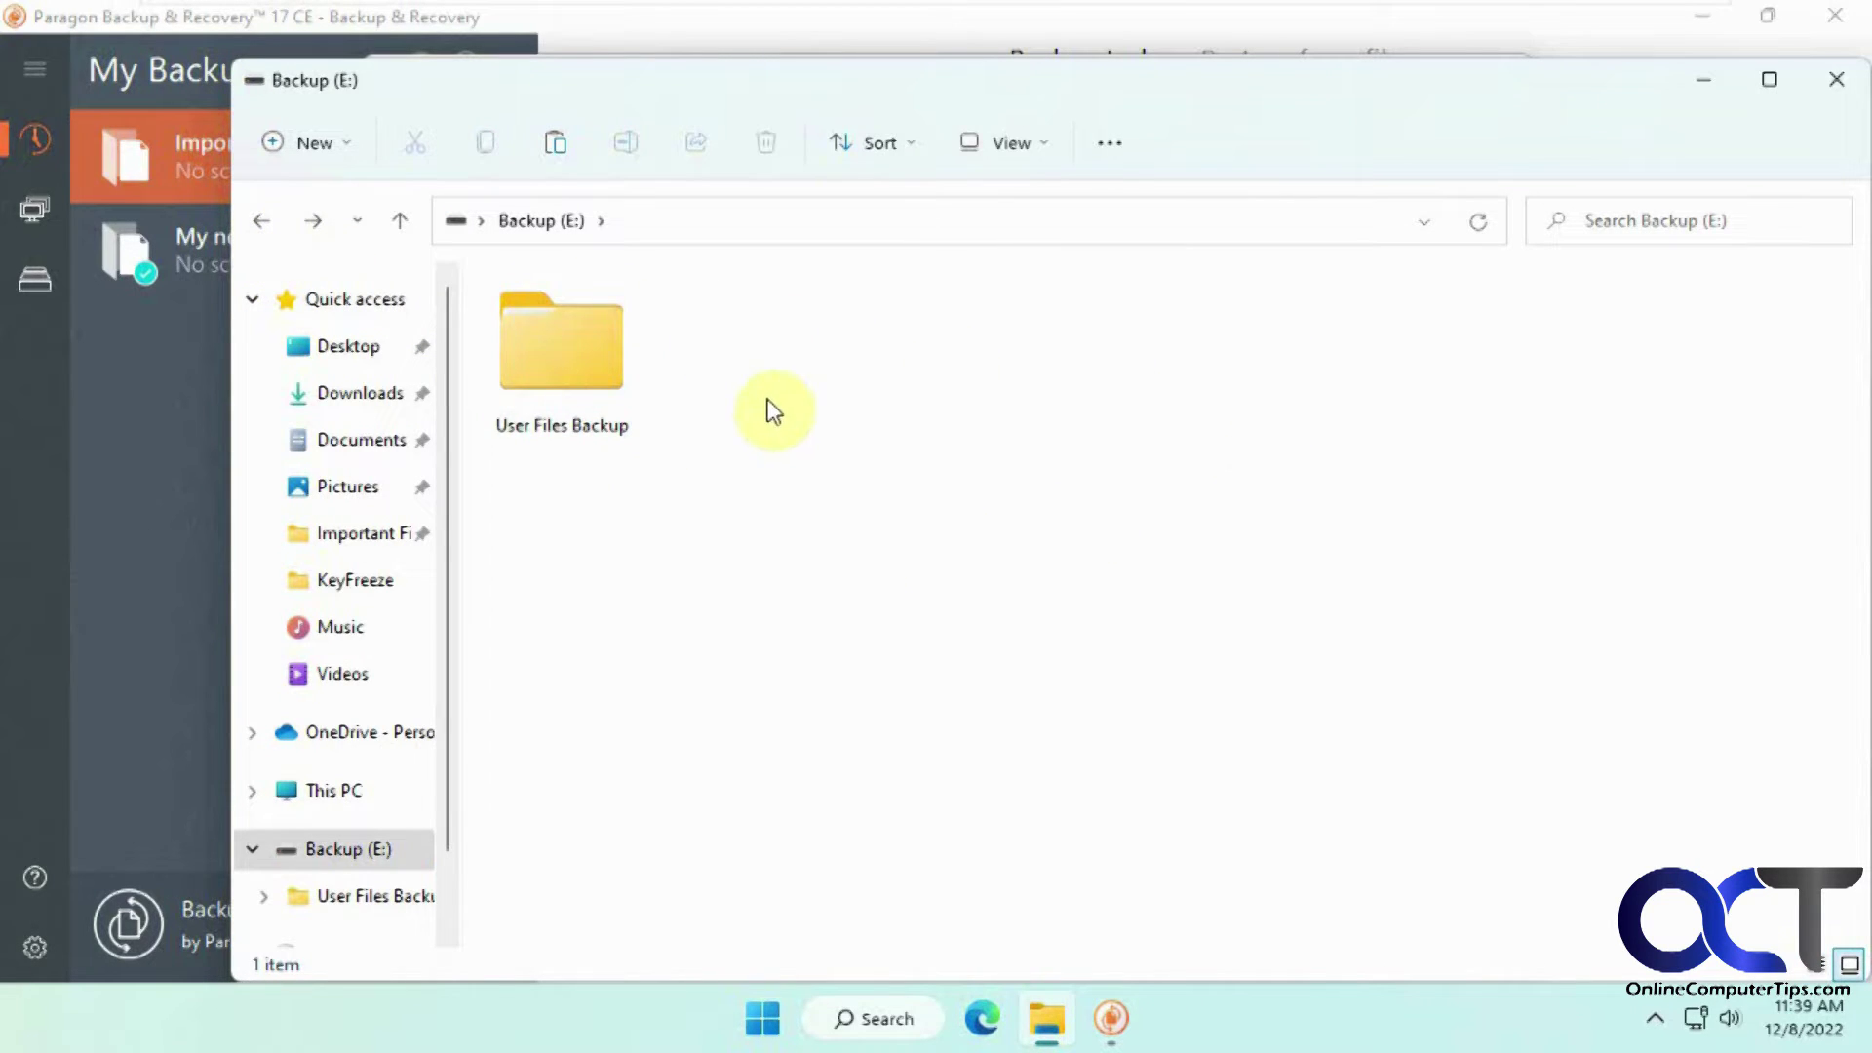
pyautogui.rightClick(862, 452)
pyautogui.moveTo(972, 704)
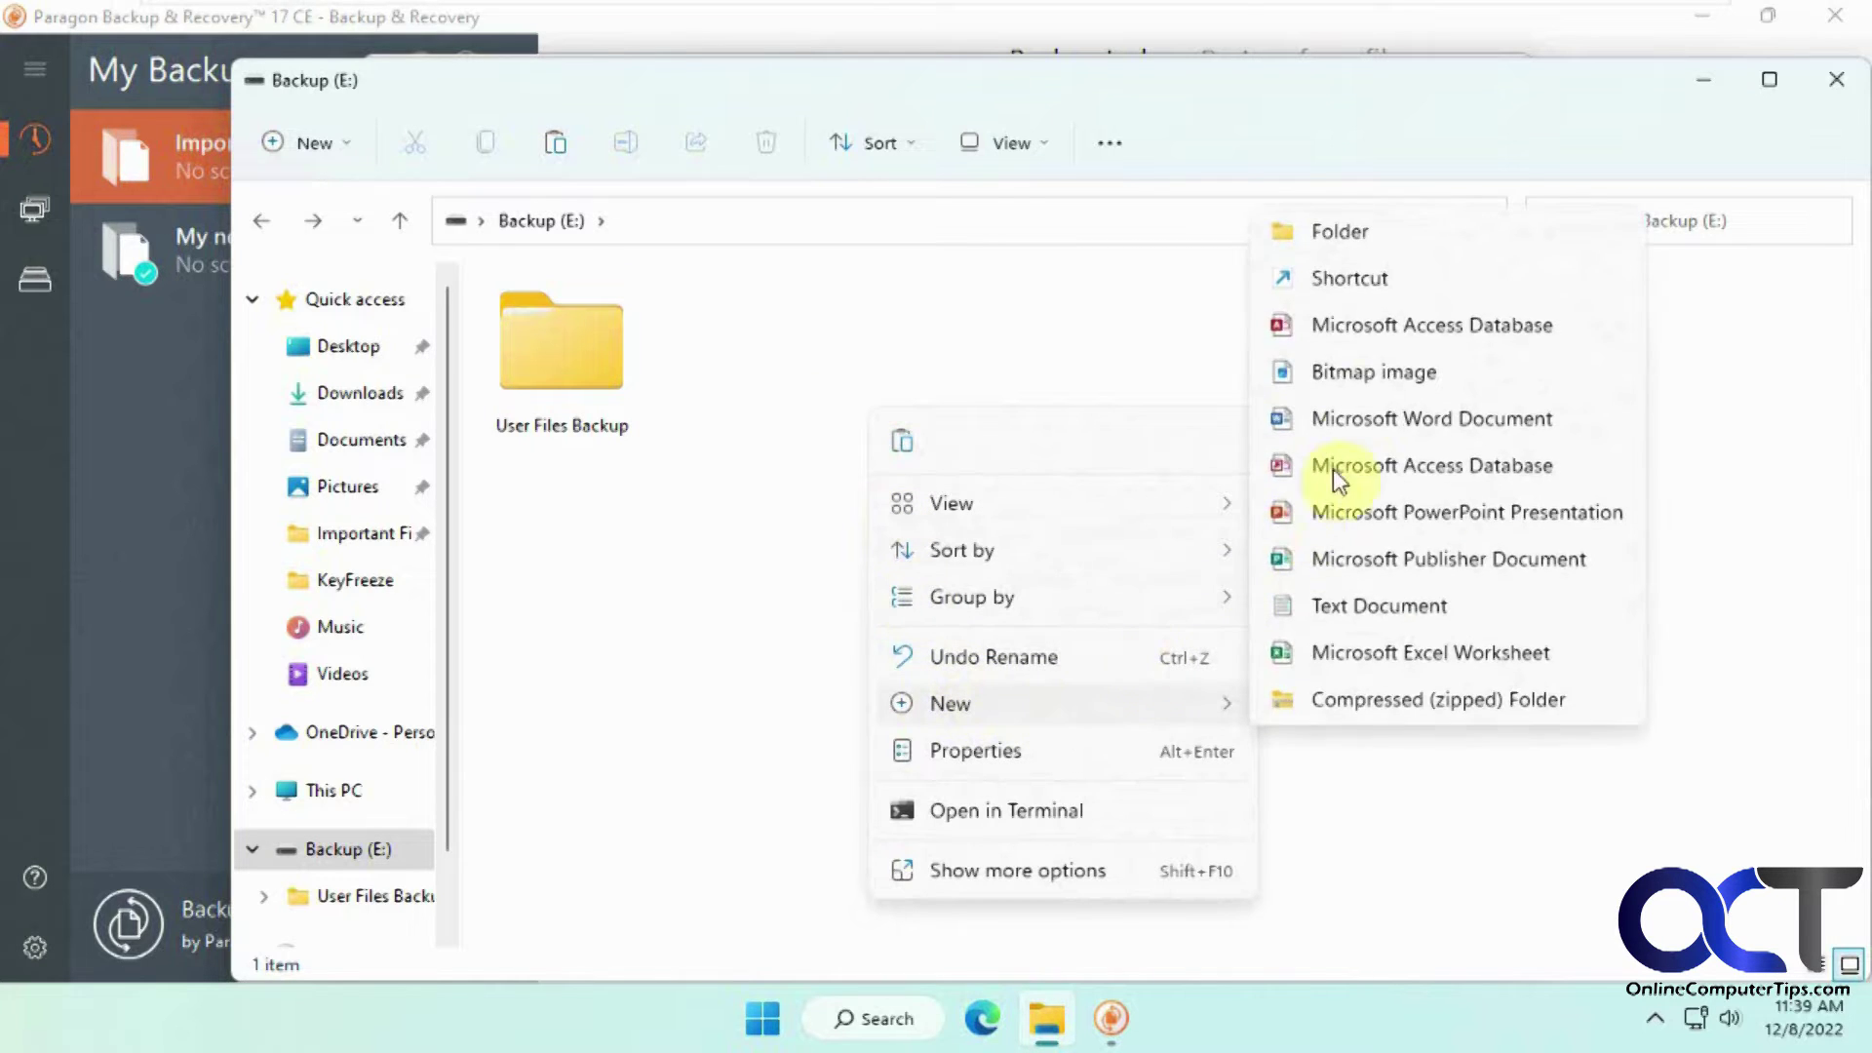
pyautogui.click(1371, 248)
pyautogui.write('IMport')
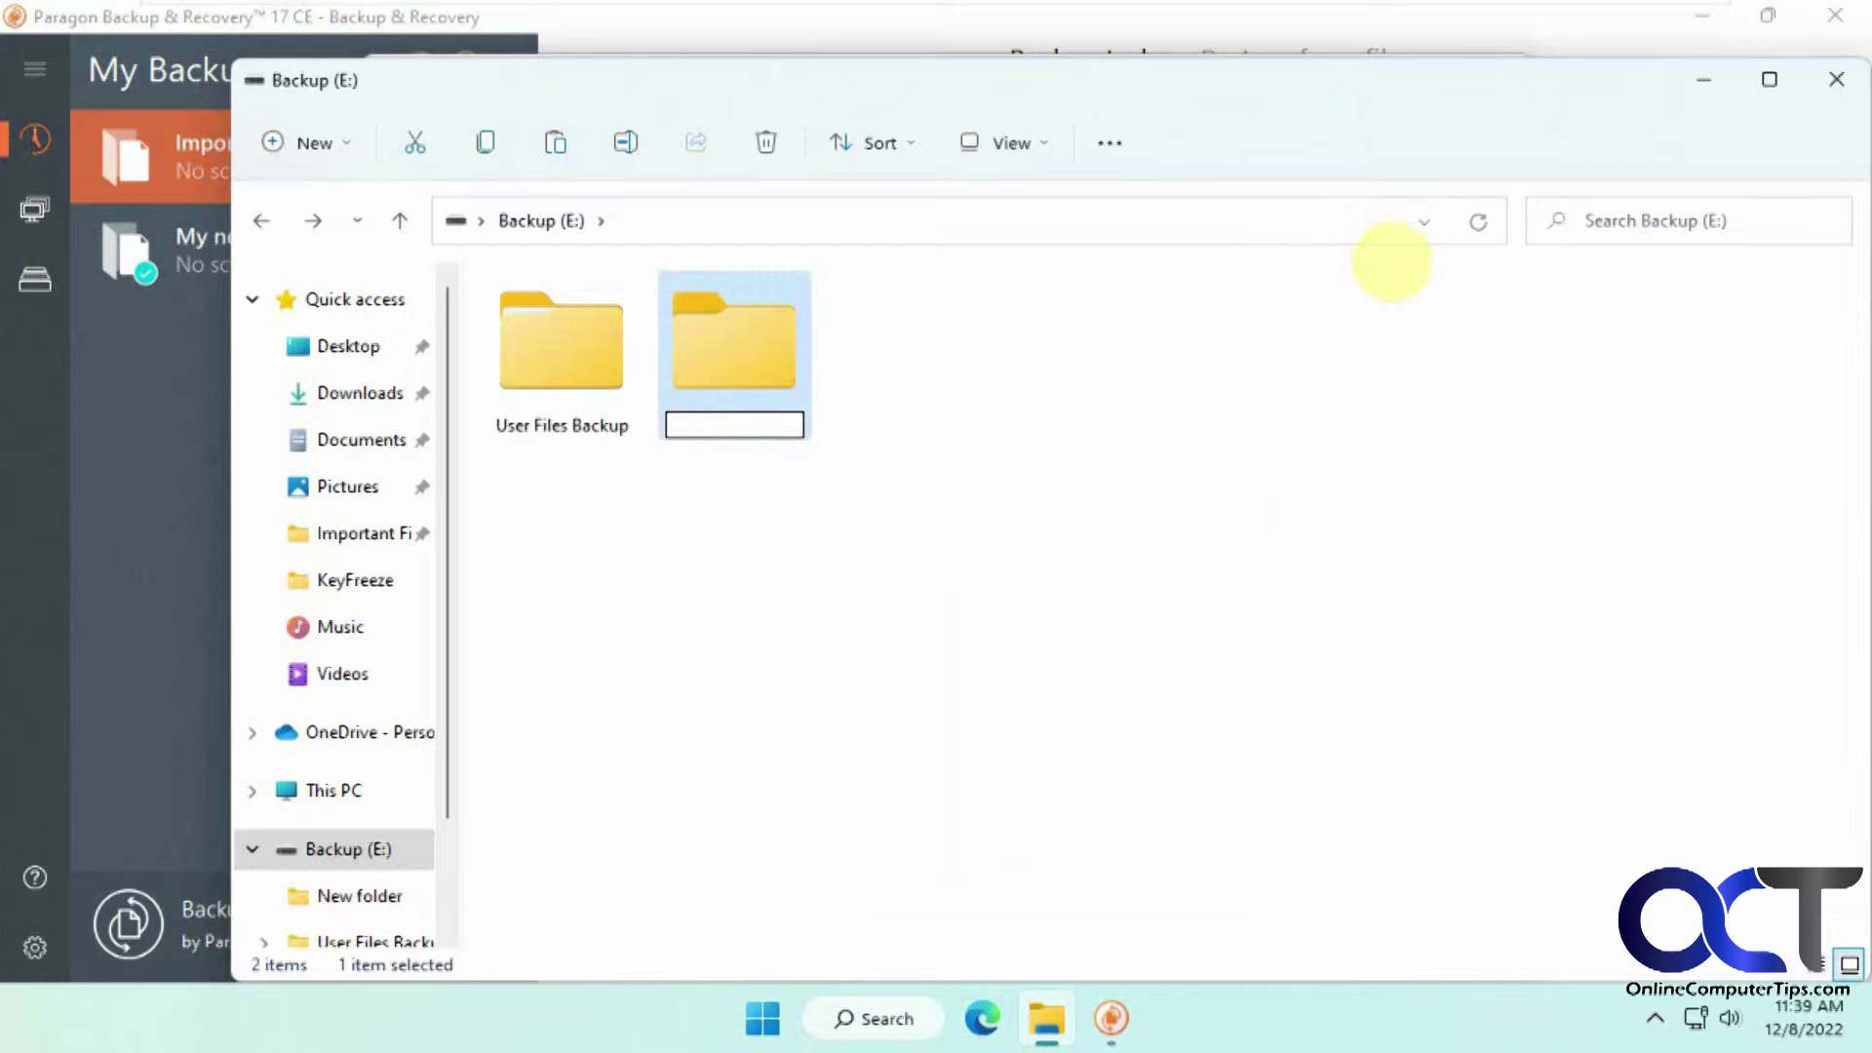
pyautogui.press('BackSpace')
pyautogui.press('BackSpace')
pyautogui.press('BackSpace')
pyautogui.press('BackSpace')
pyautogui.press('BackSpace')
pyautogui.press('BackSpace')
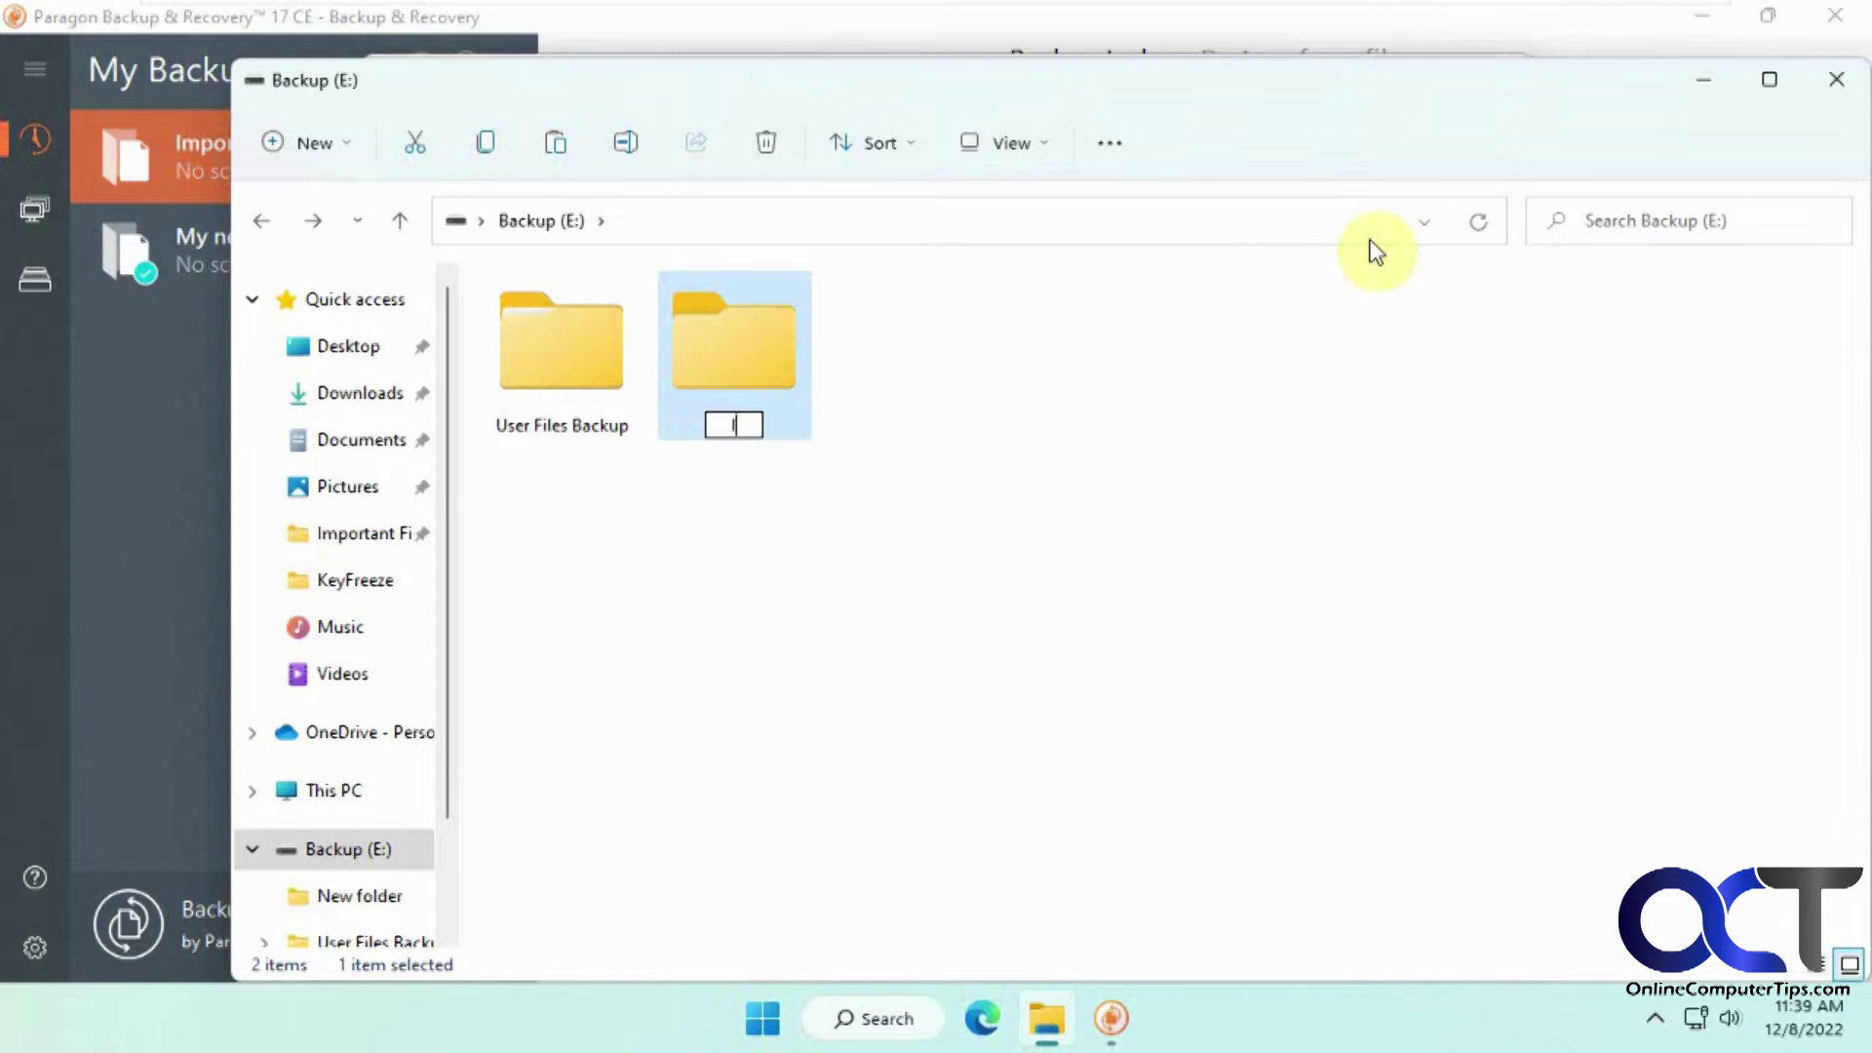
pyautogui.write('Important')
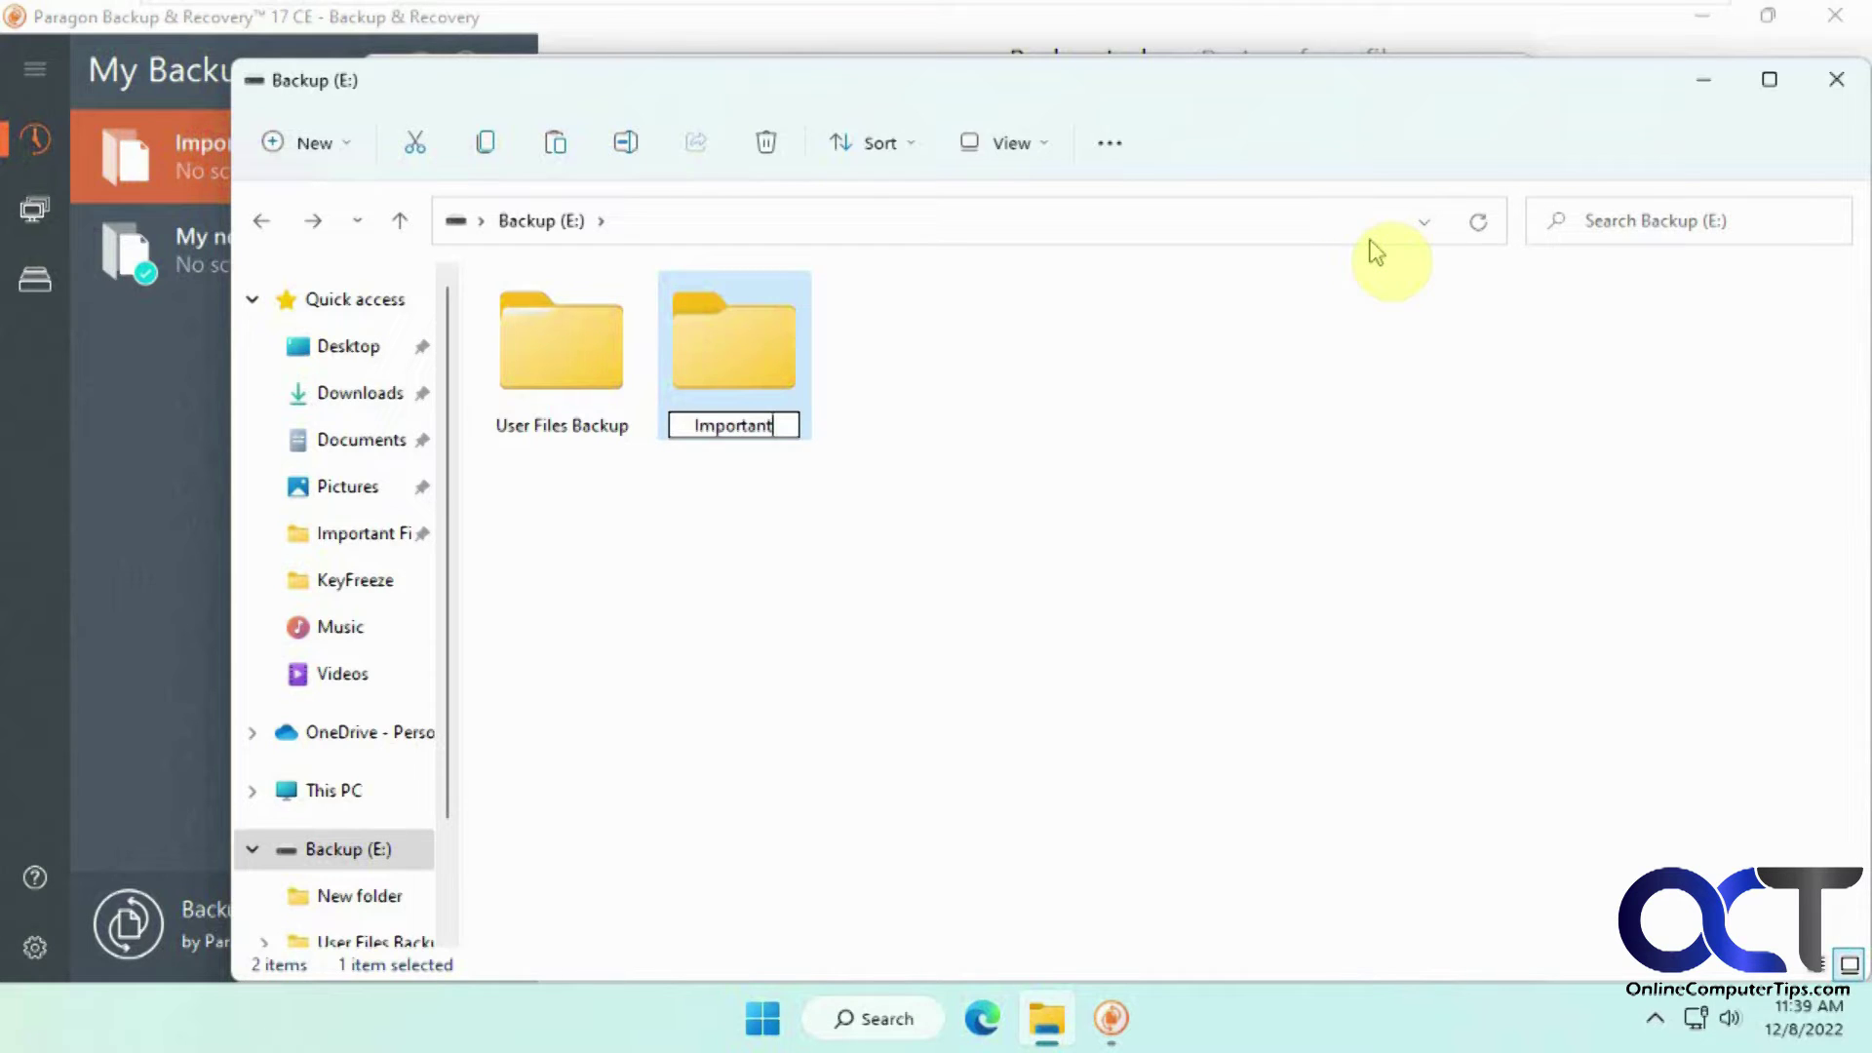
pyautogui.write(' Files Backup')
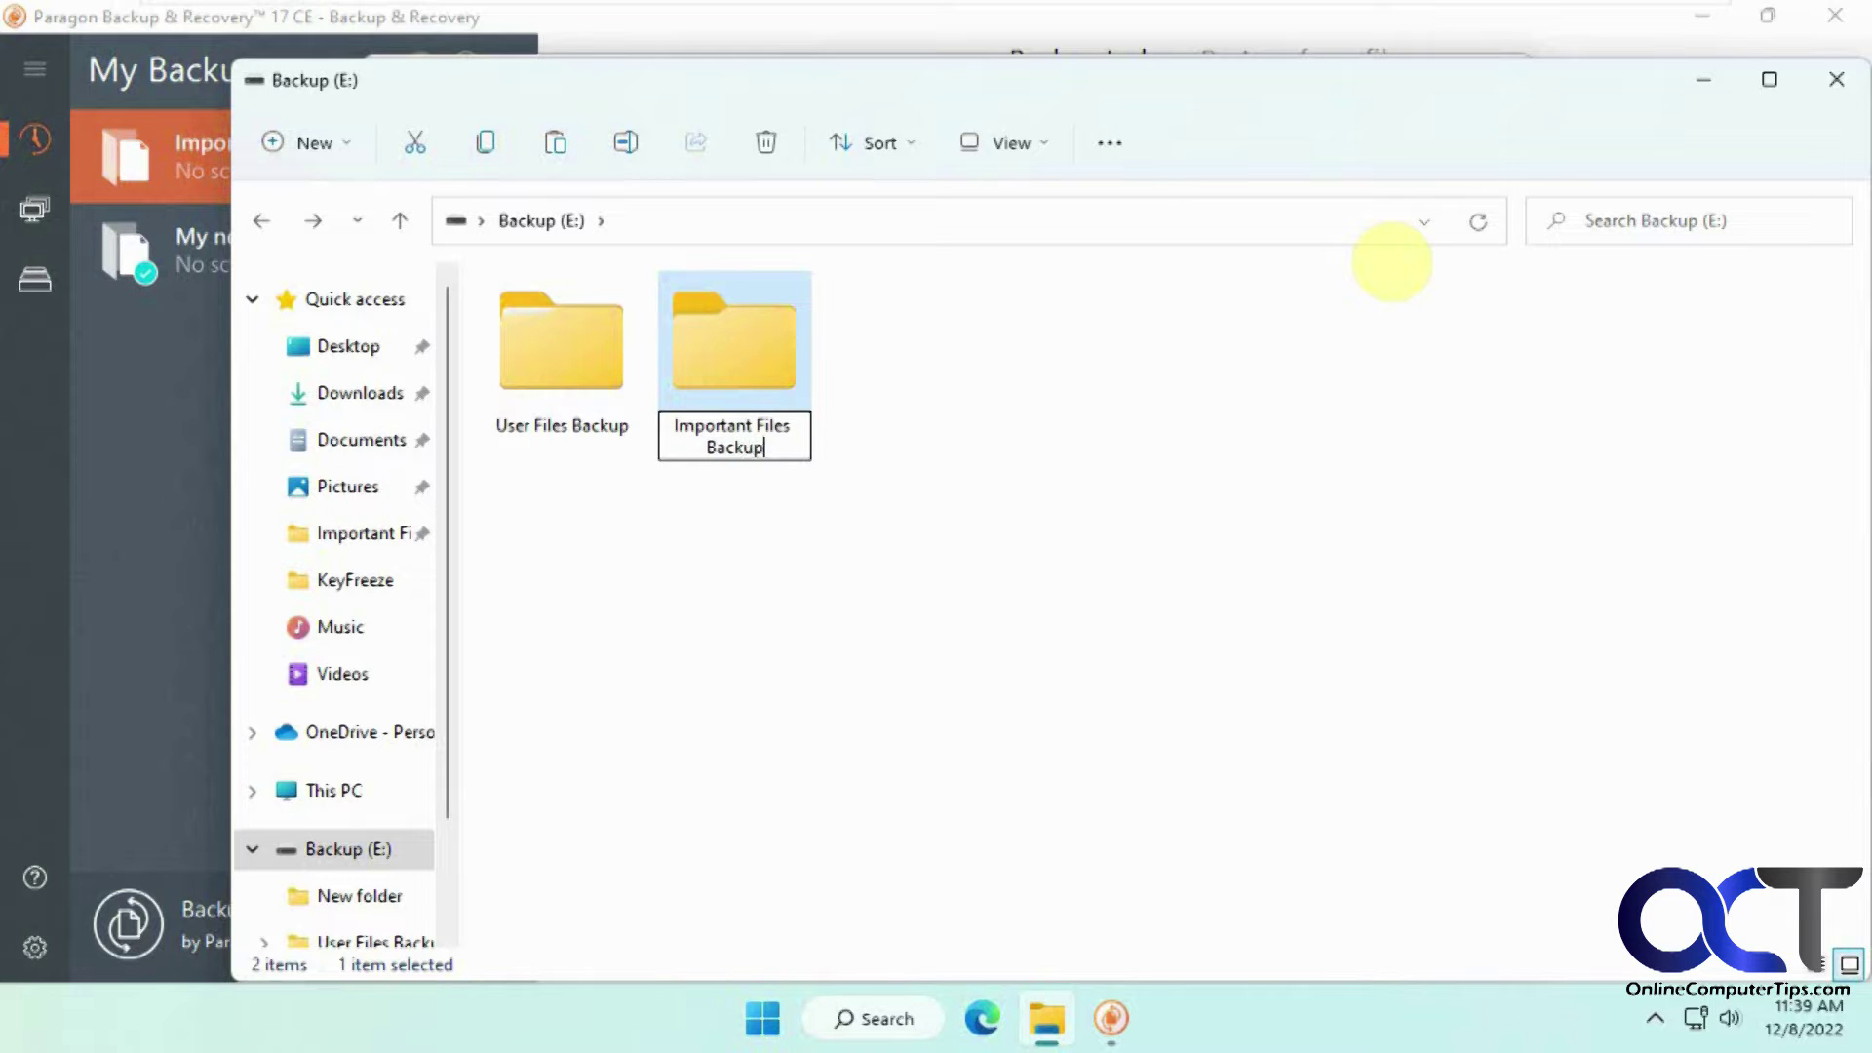
pyautogui.press('Return')
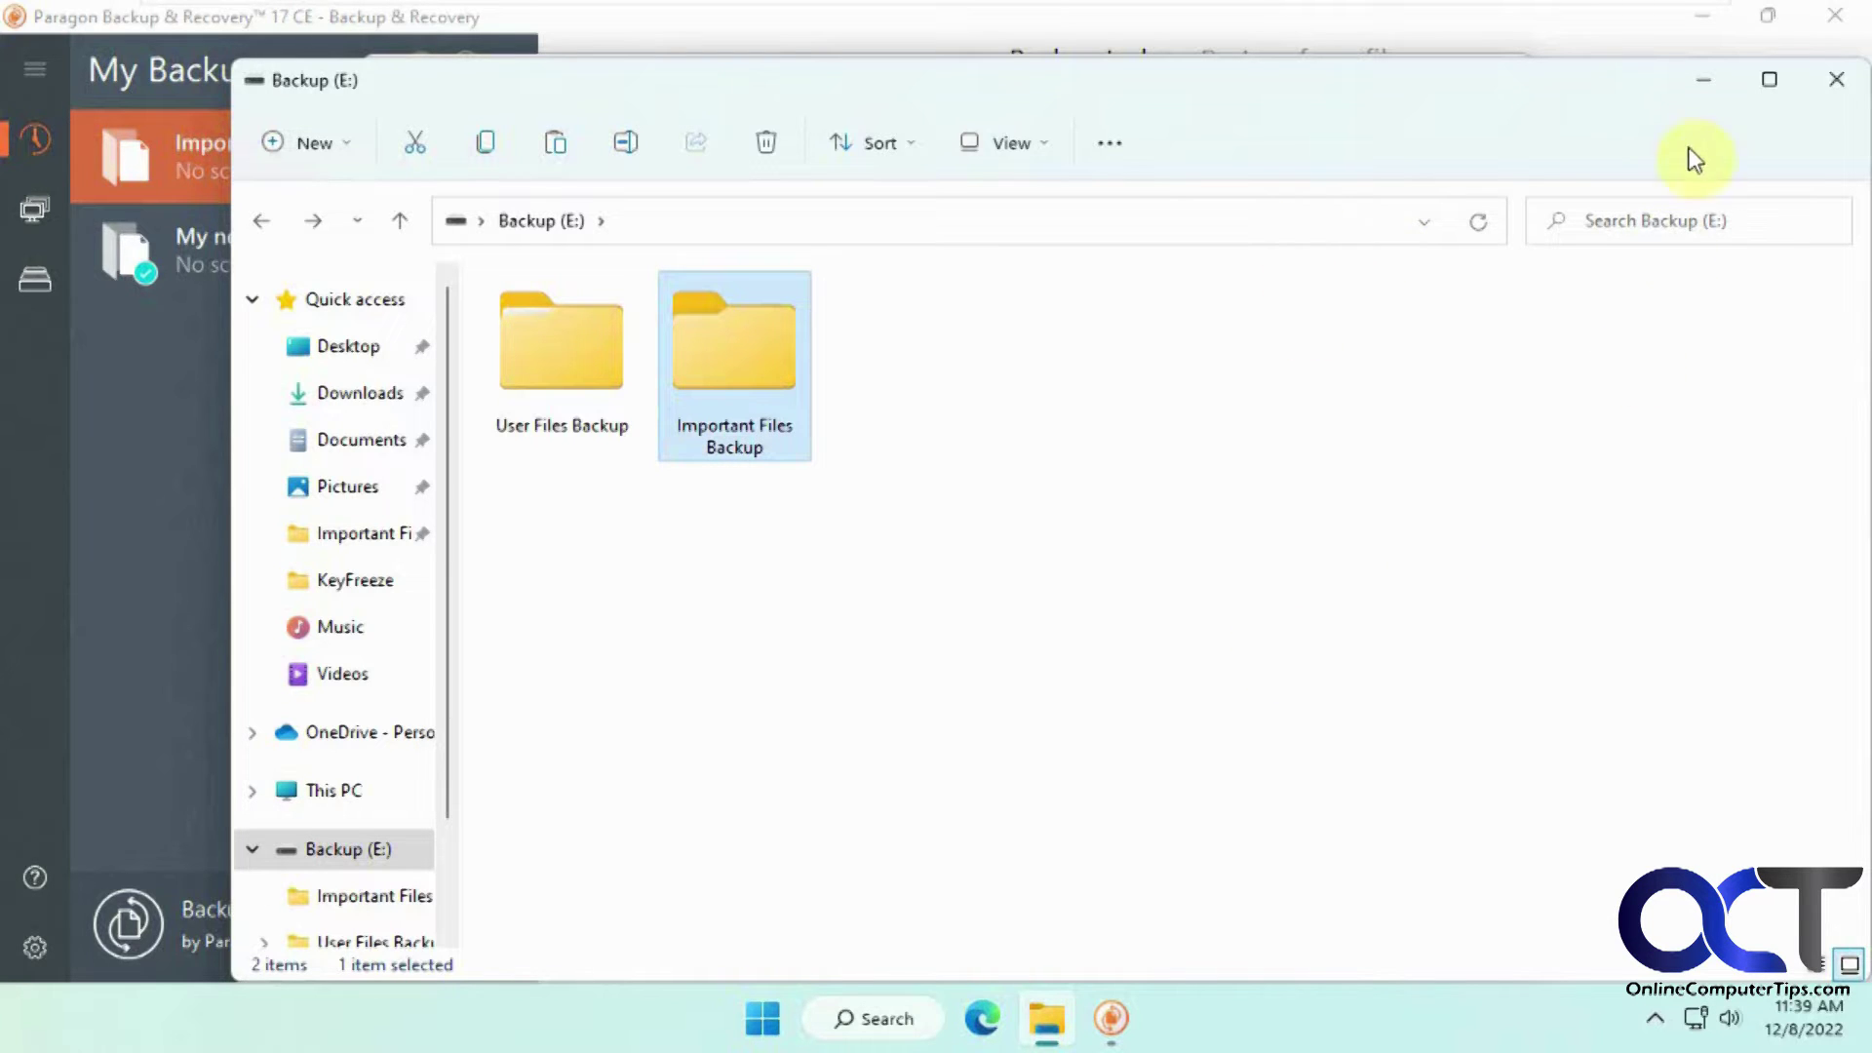
# Set the Important Files task destination to E:\Important Files Backup
pyautogui.click(1703, 79)
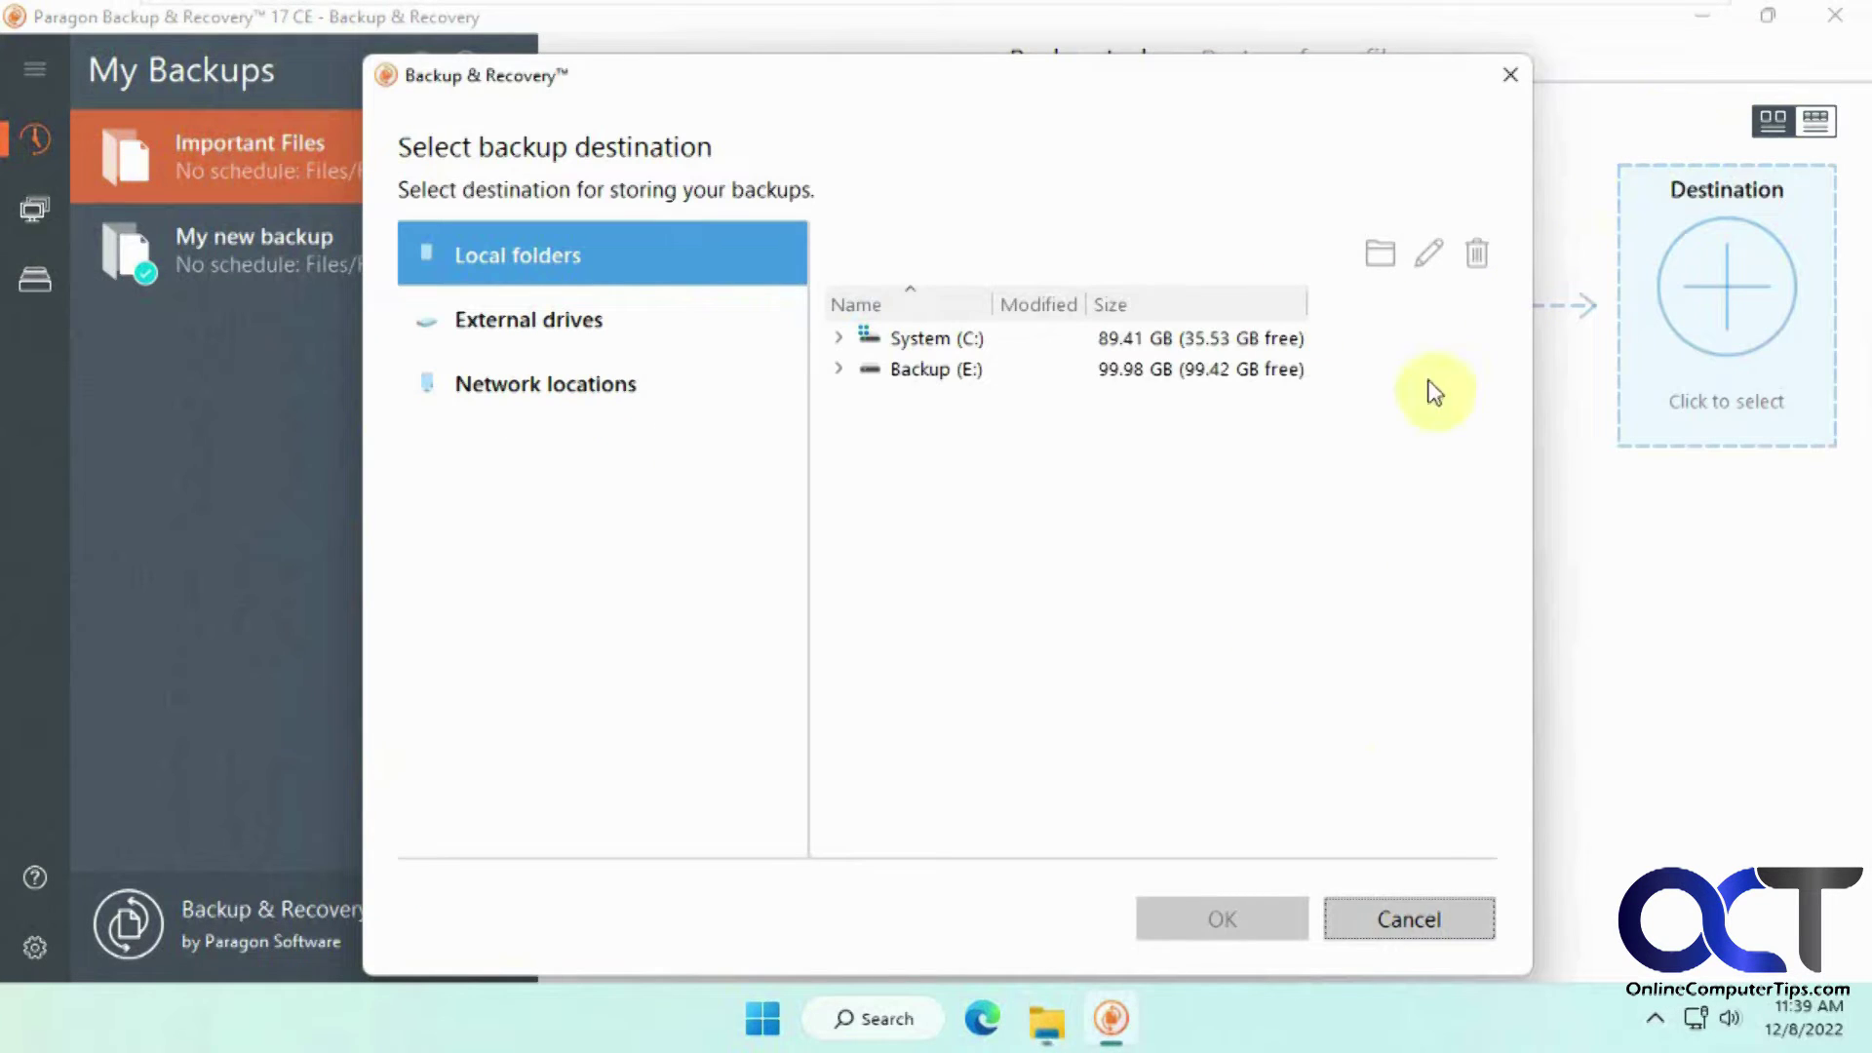
pyautogui.click(1391, 899)
pyautogui.click(1683, 345)
pyautogui.click(837, 369)
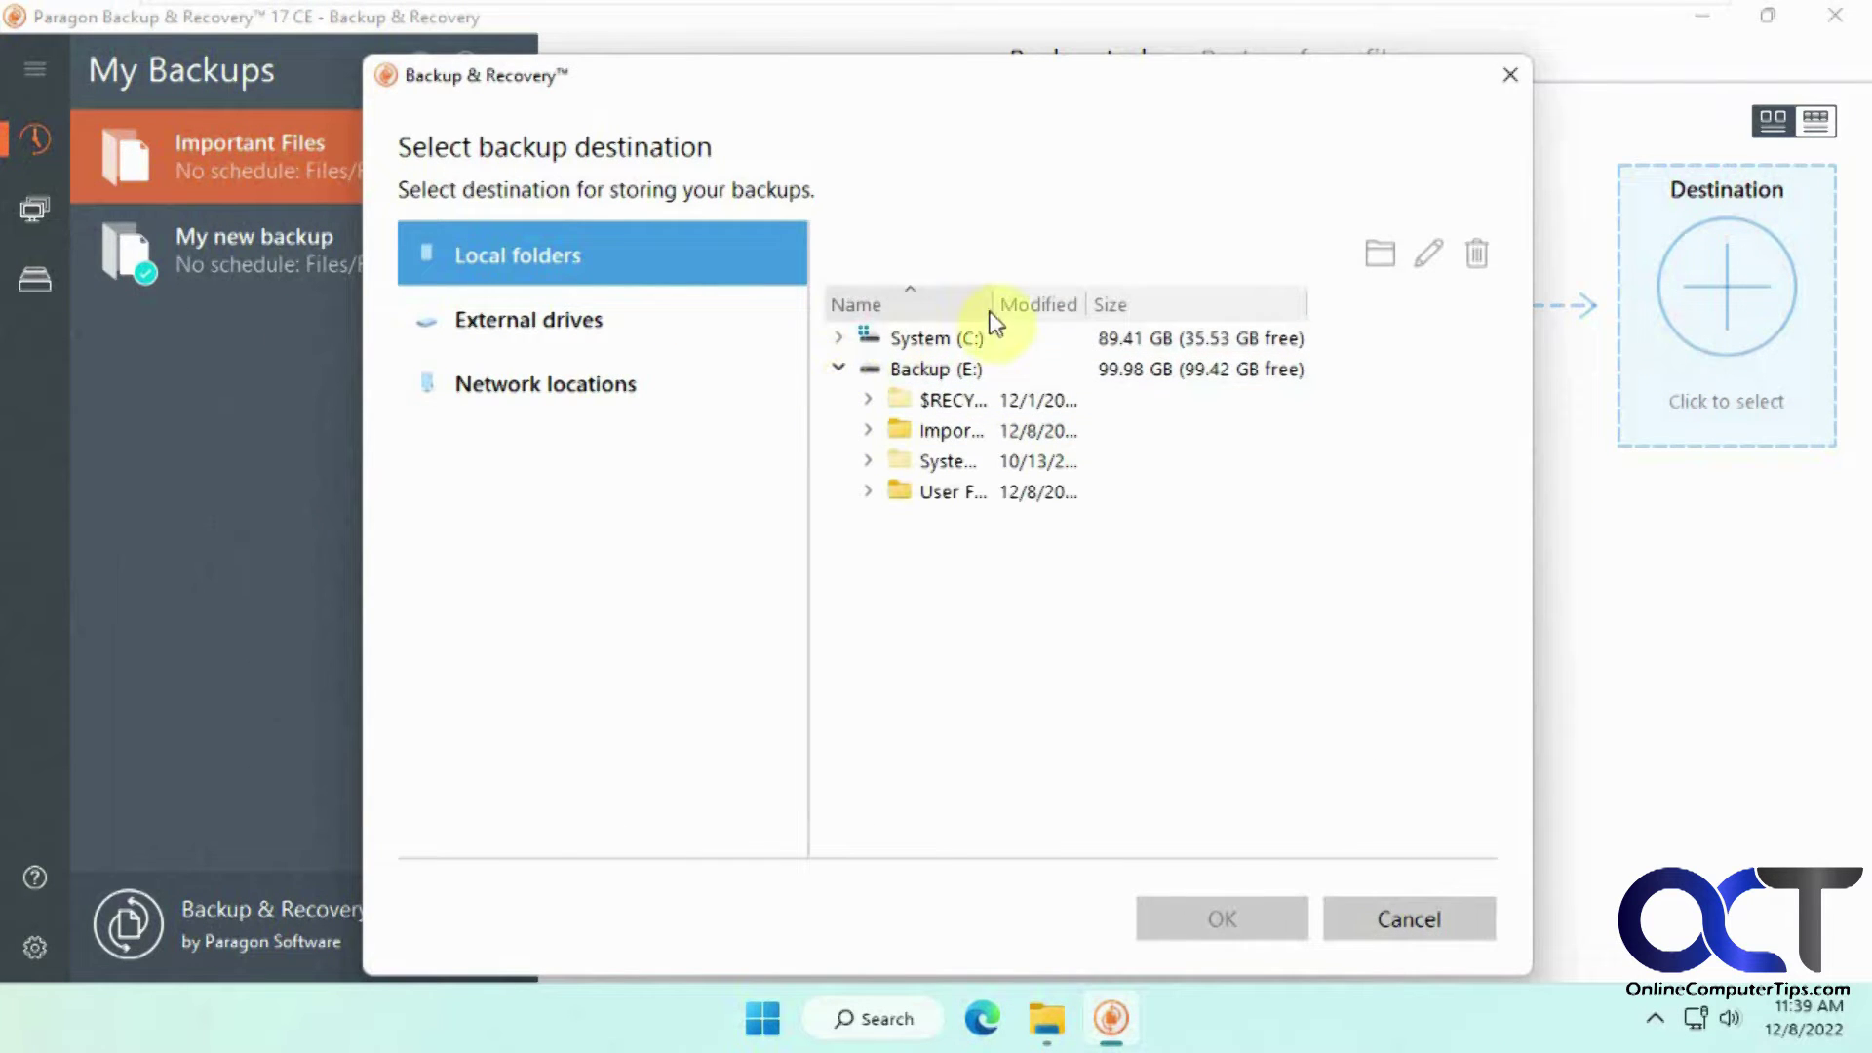
pyautogui.moveTo(992, 302); pyautogui.dragTo(1187, 304)
pyautogui.click(1105, 431)
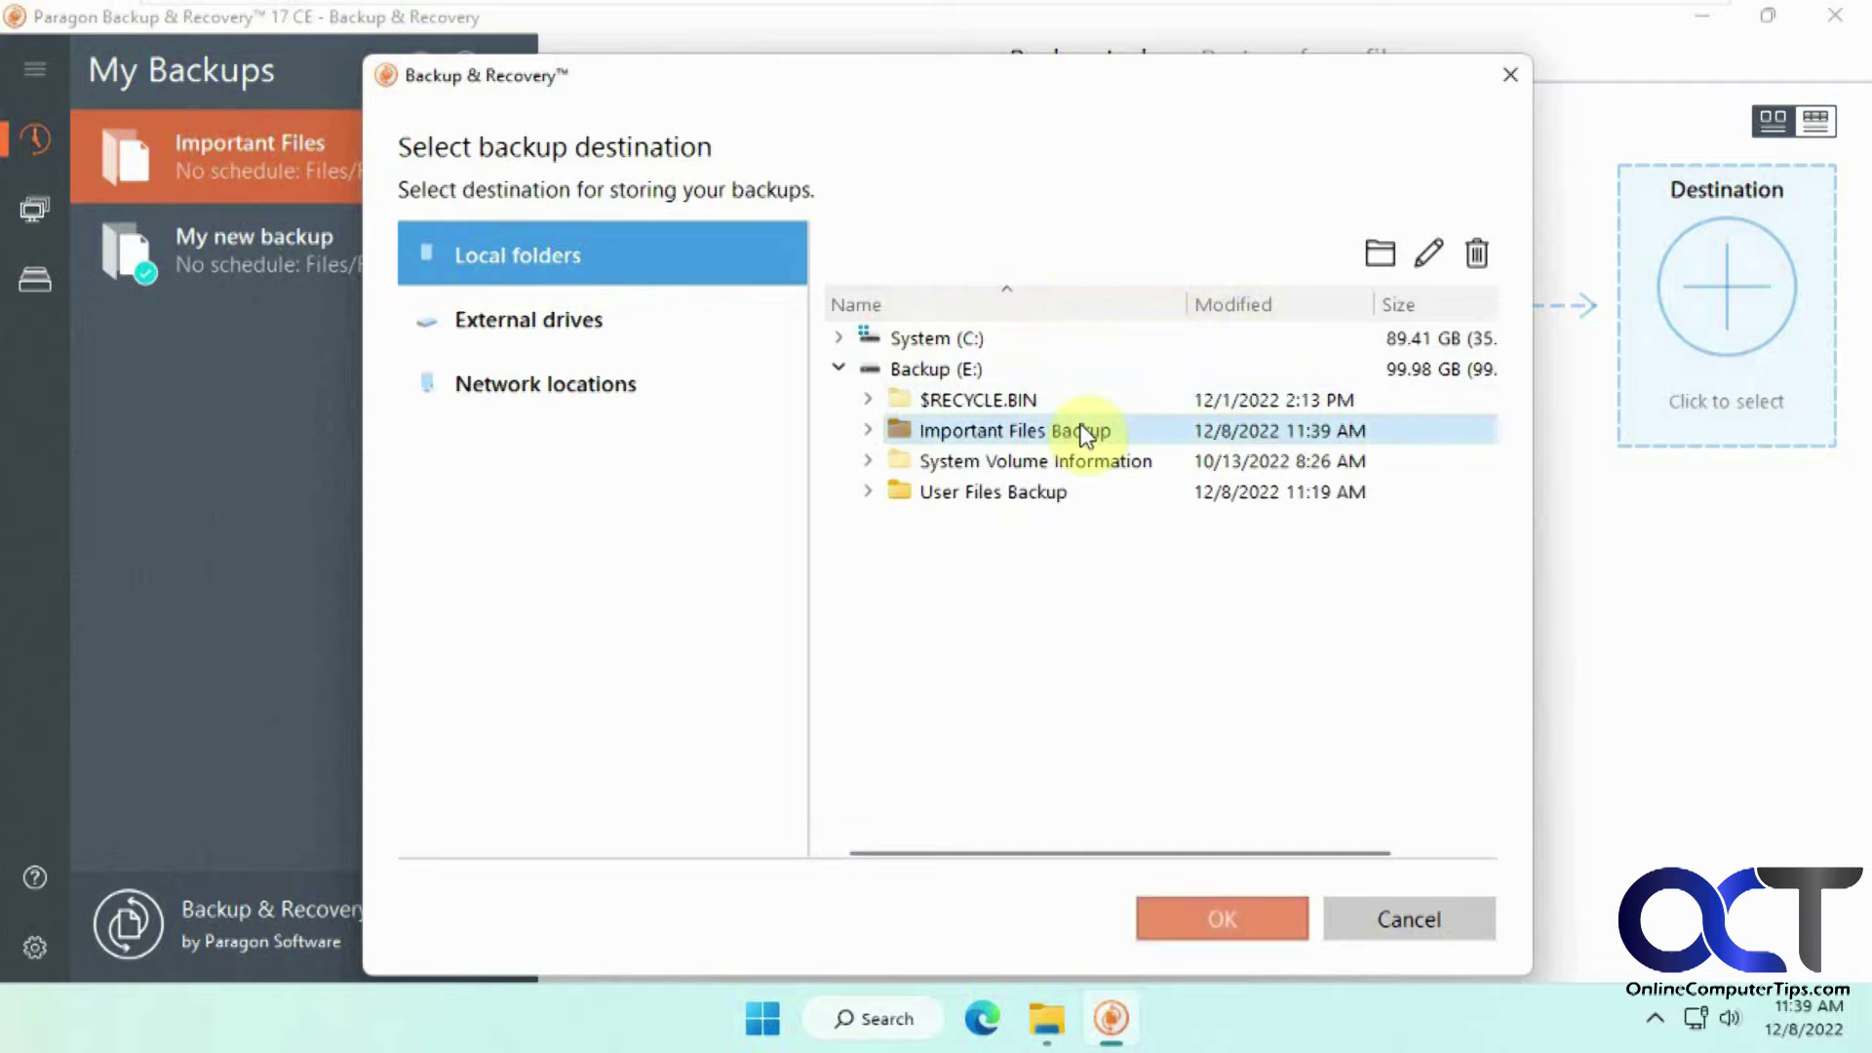
pyautogui.click(1233, 907)
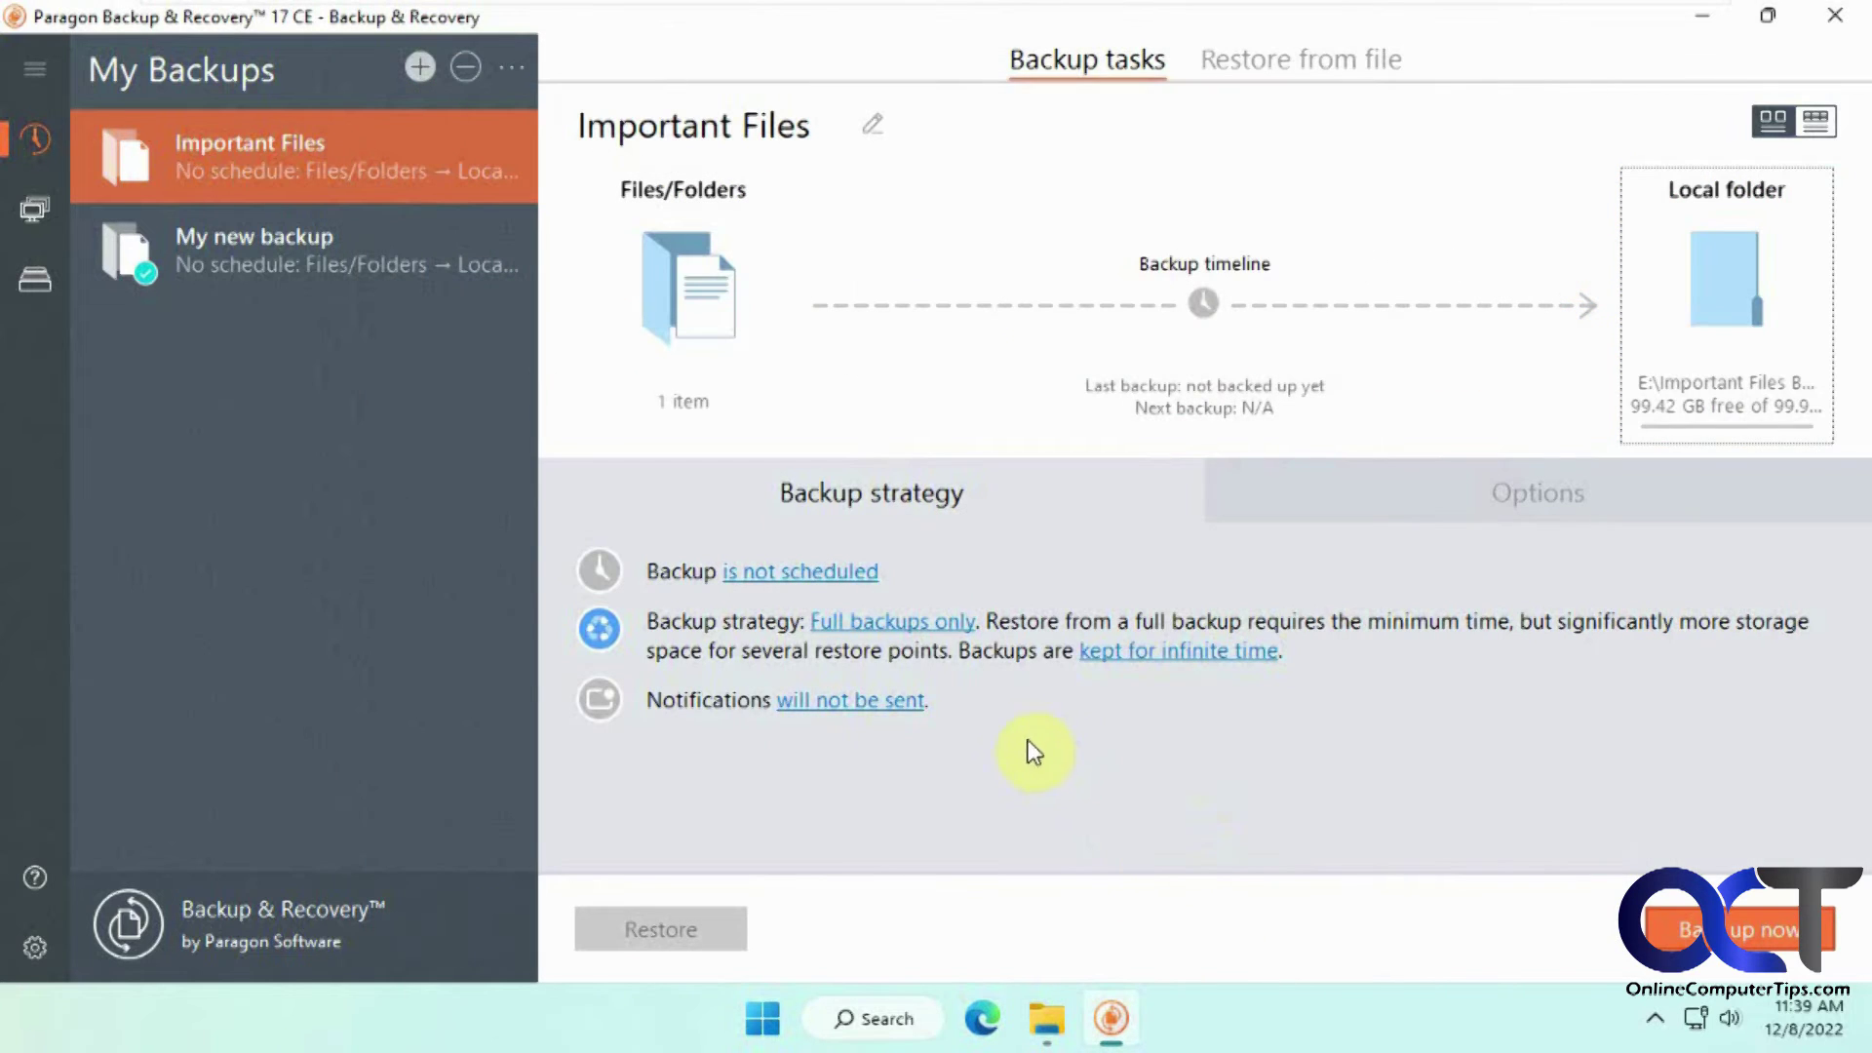
pyautogui.click(830, 576)
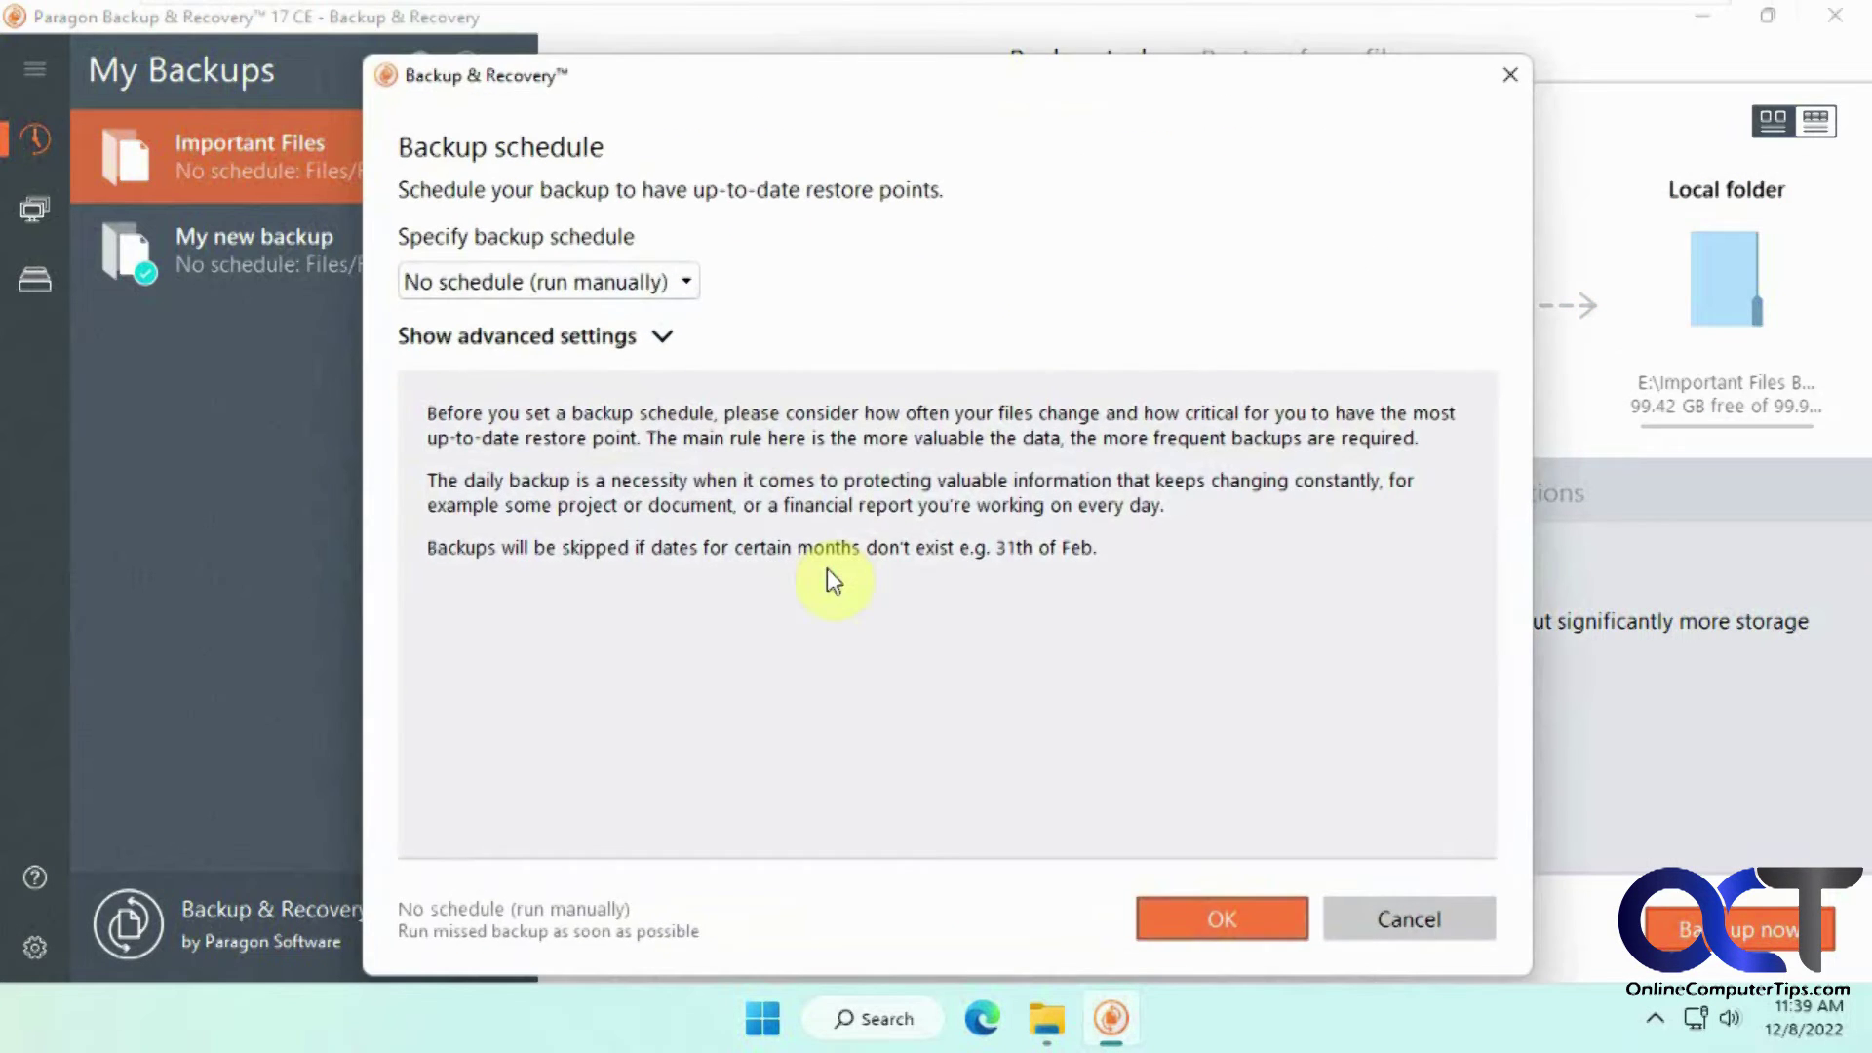
pyautogui.click(671, 282)
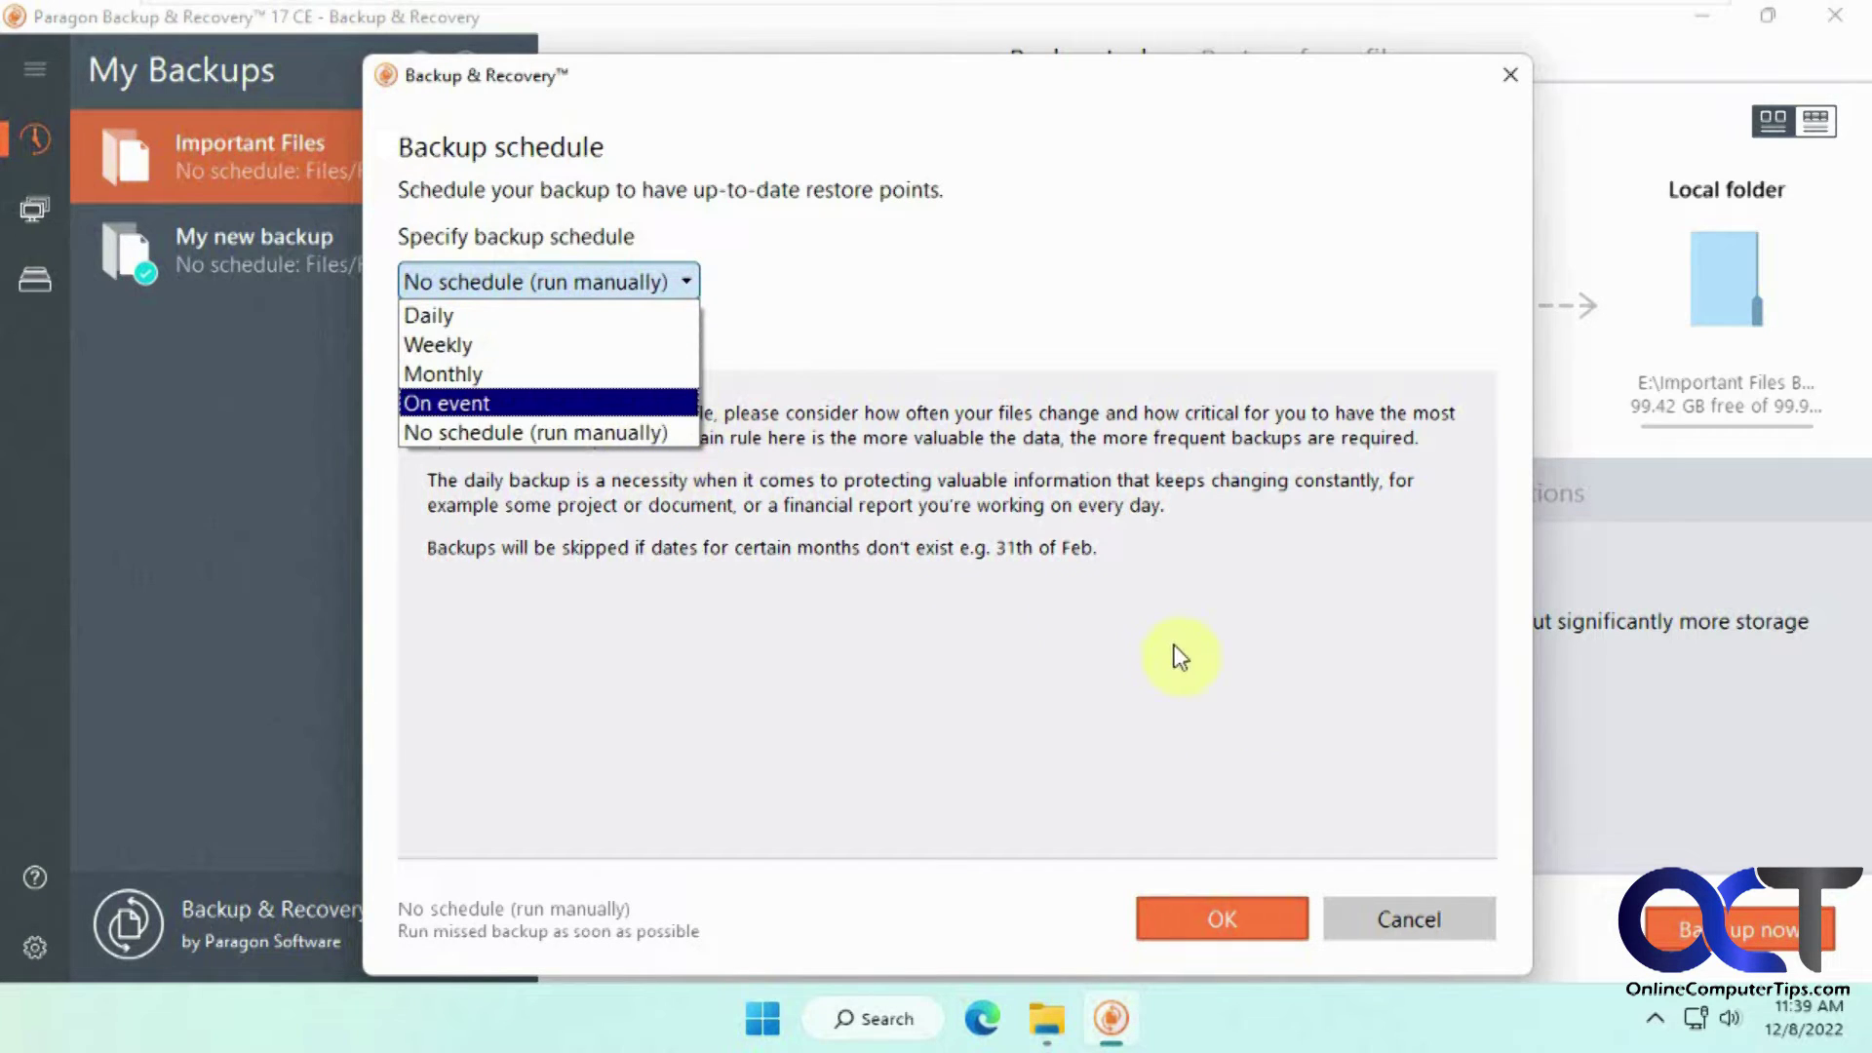
pyautogui.click(1416, 925)
pyautogui.click(1414, 923)
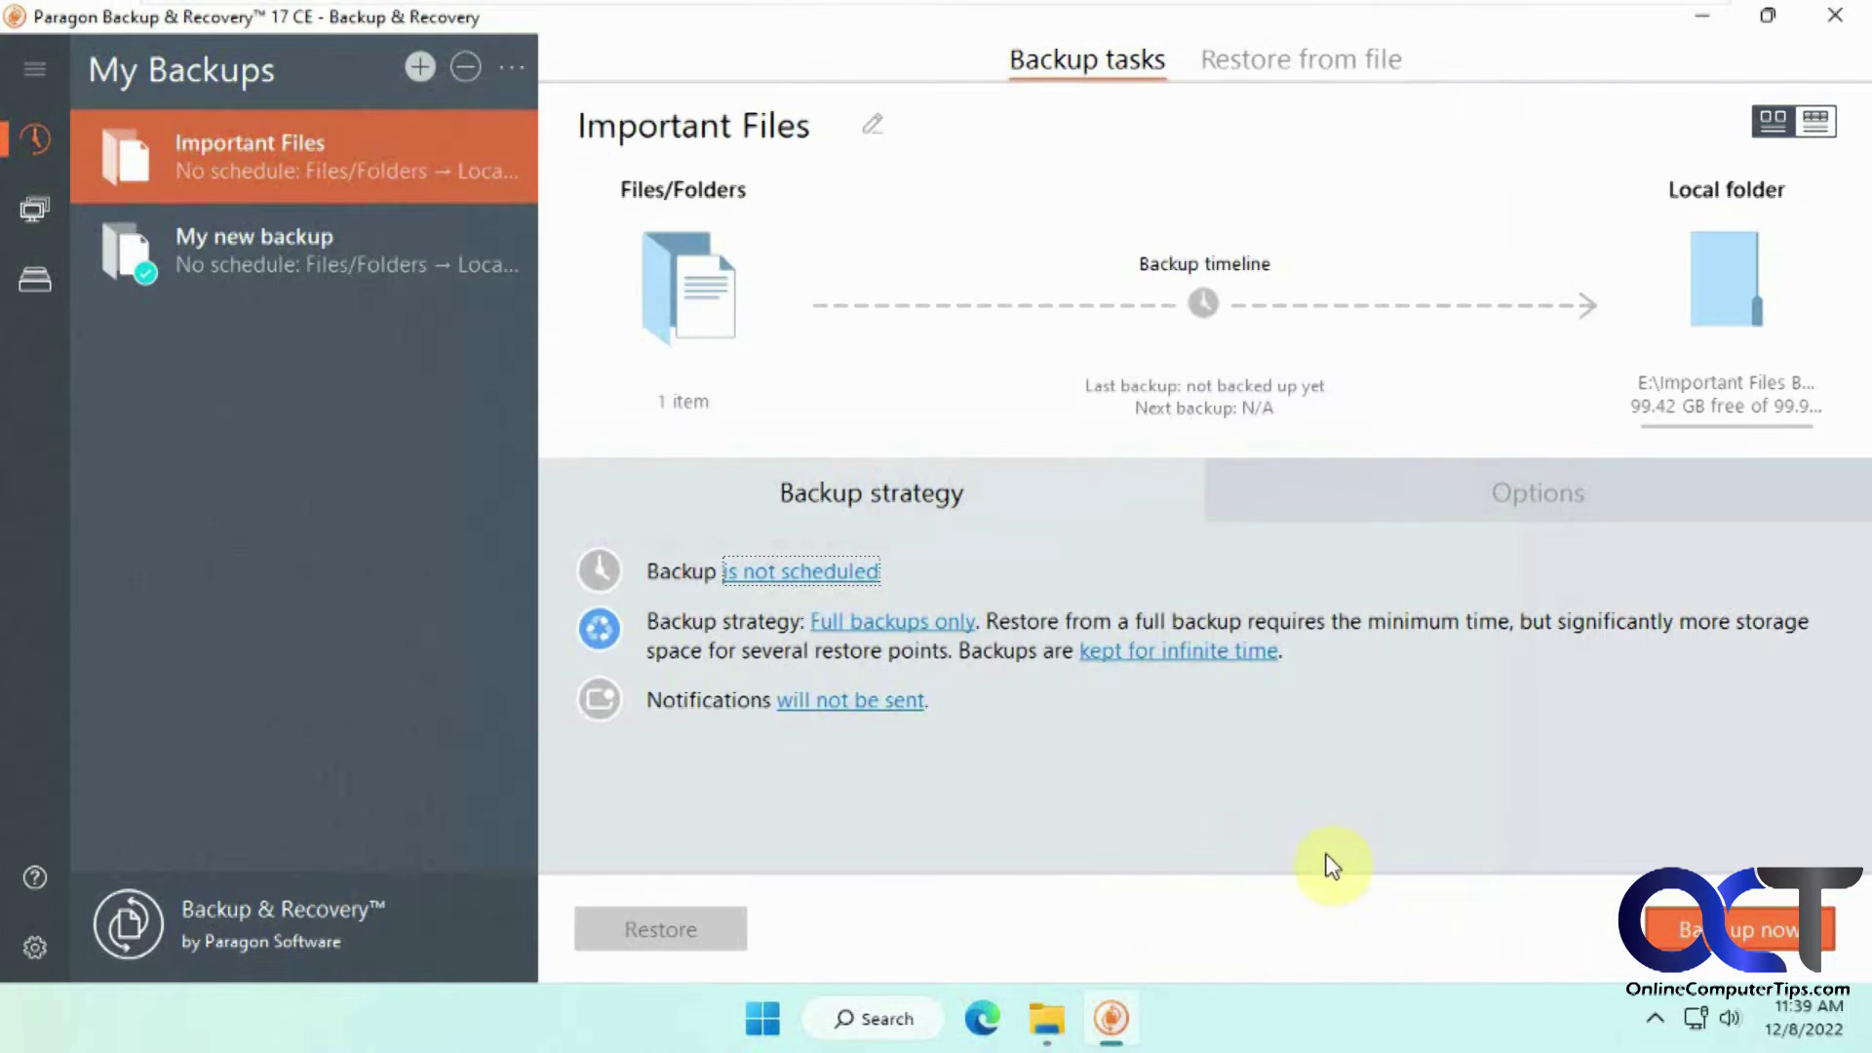
pyautogui.click(934, 632)
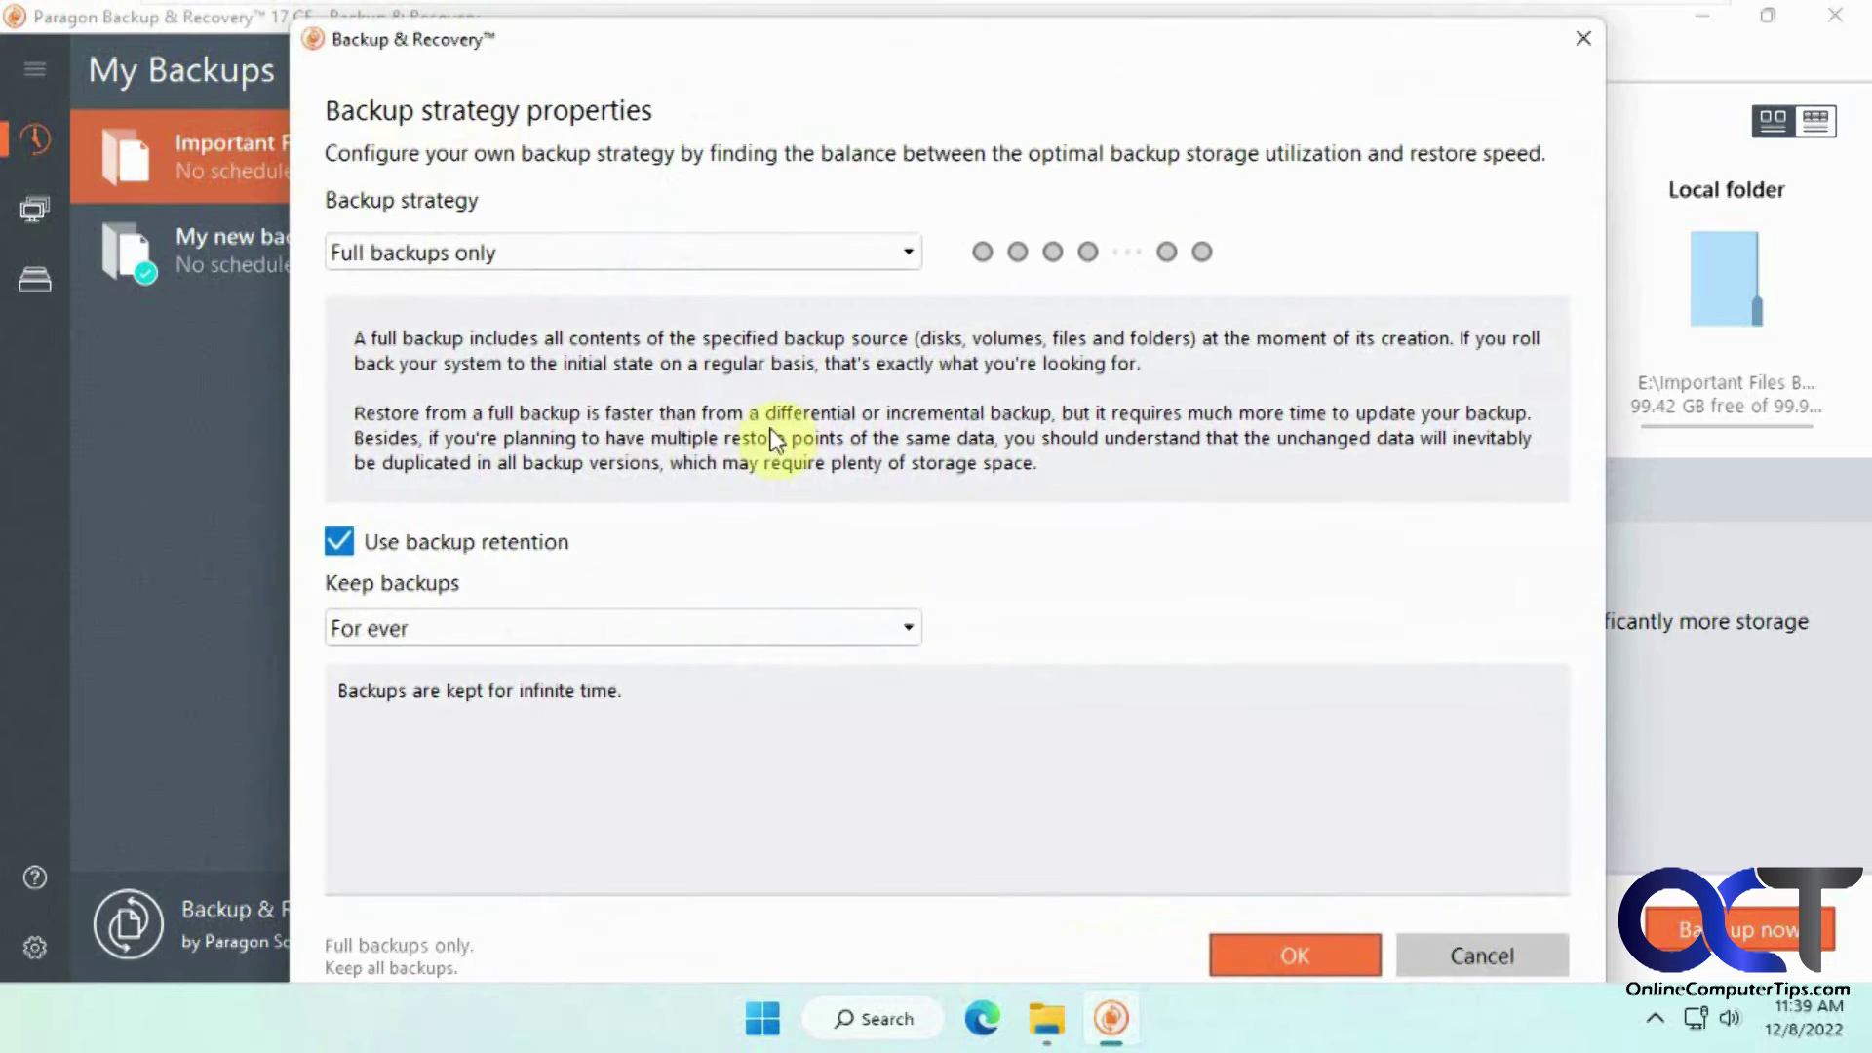
pyautogui.click(663, 252)
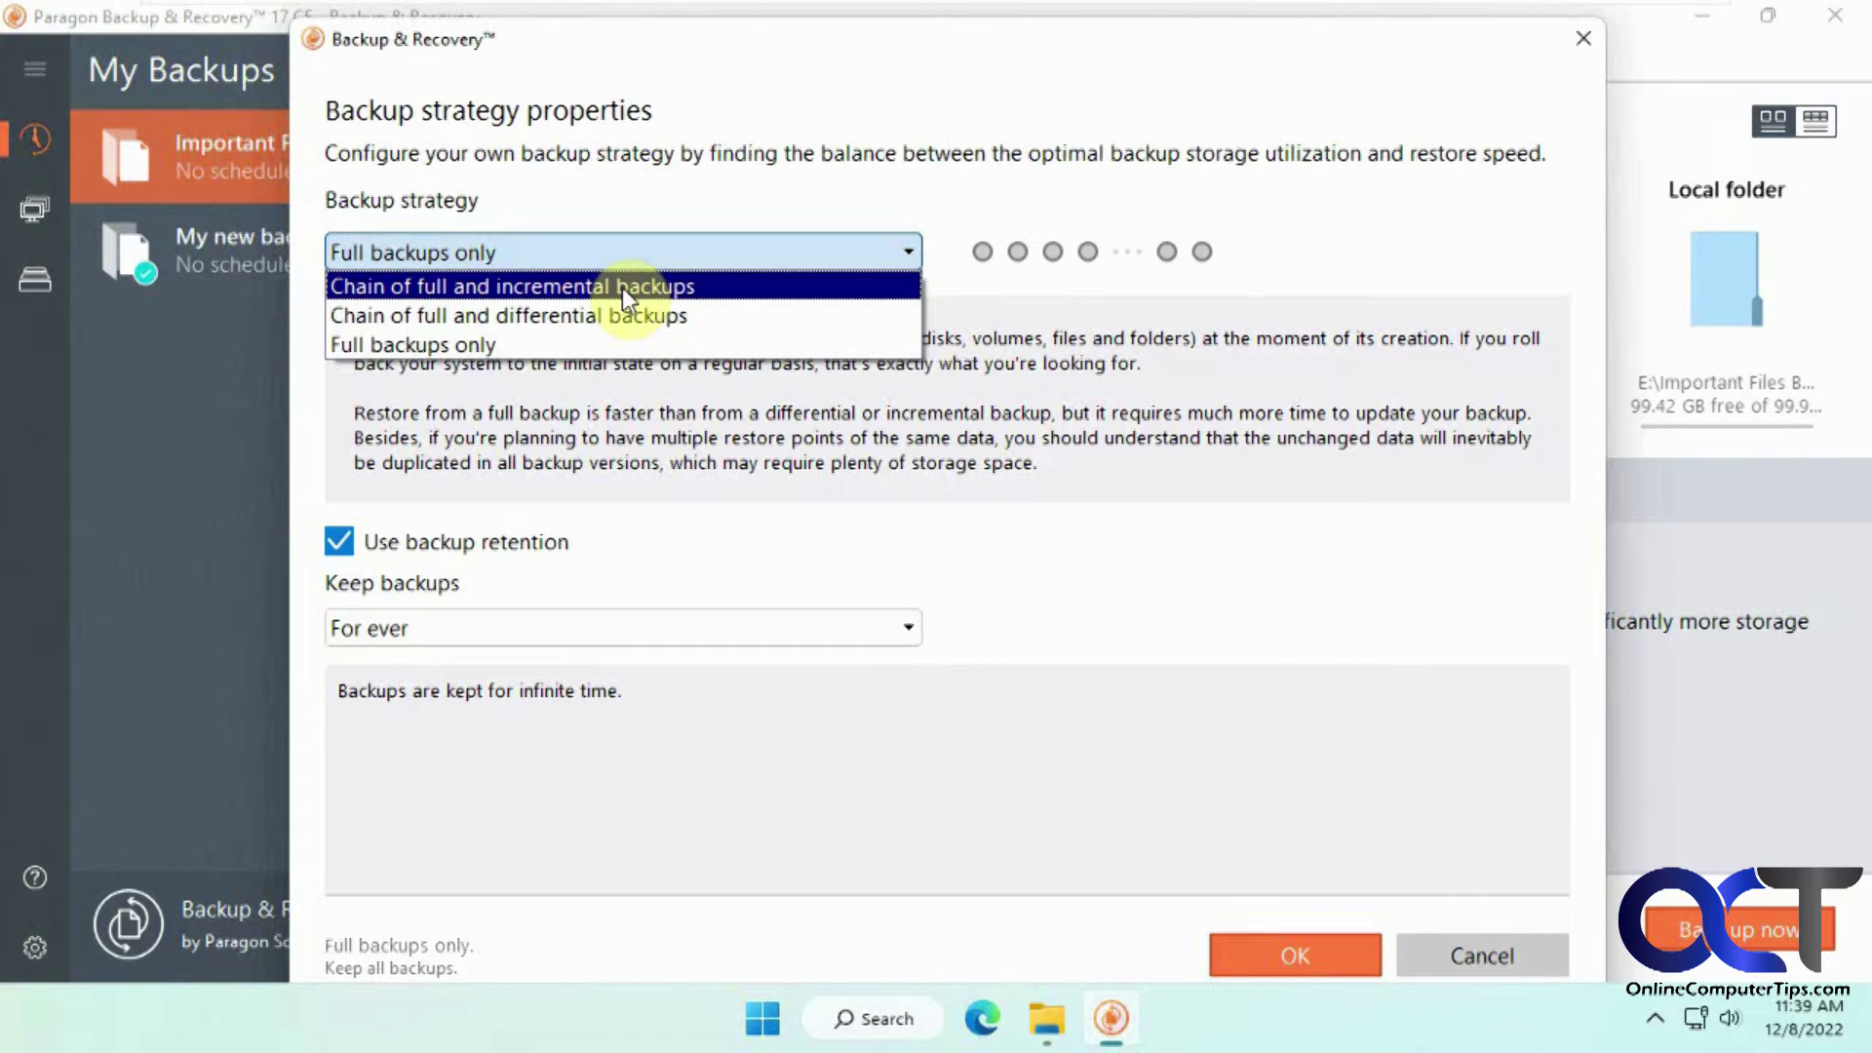
pyautogui.click(1066, 582)
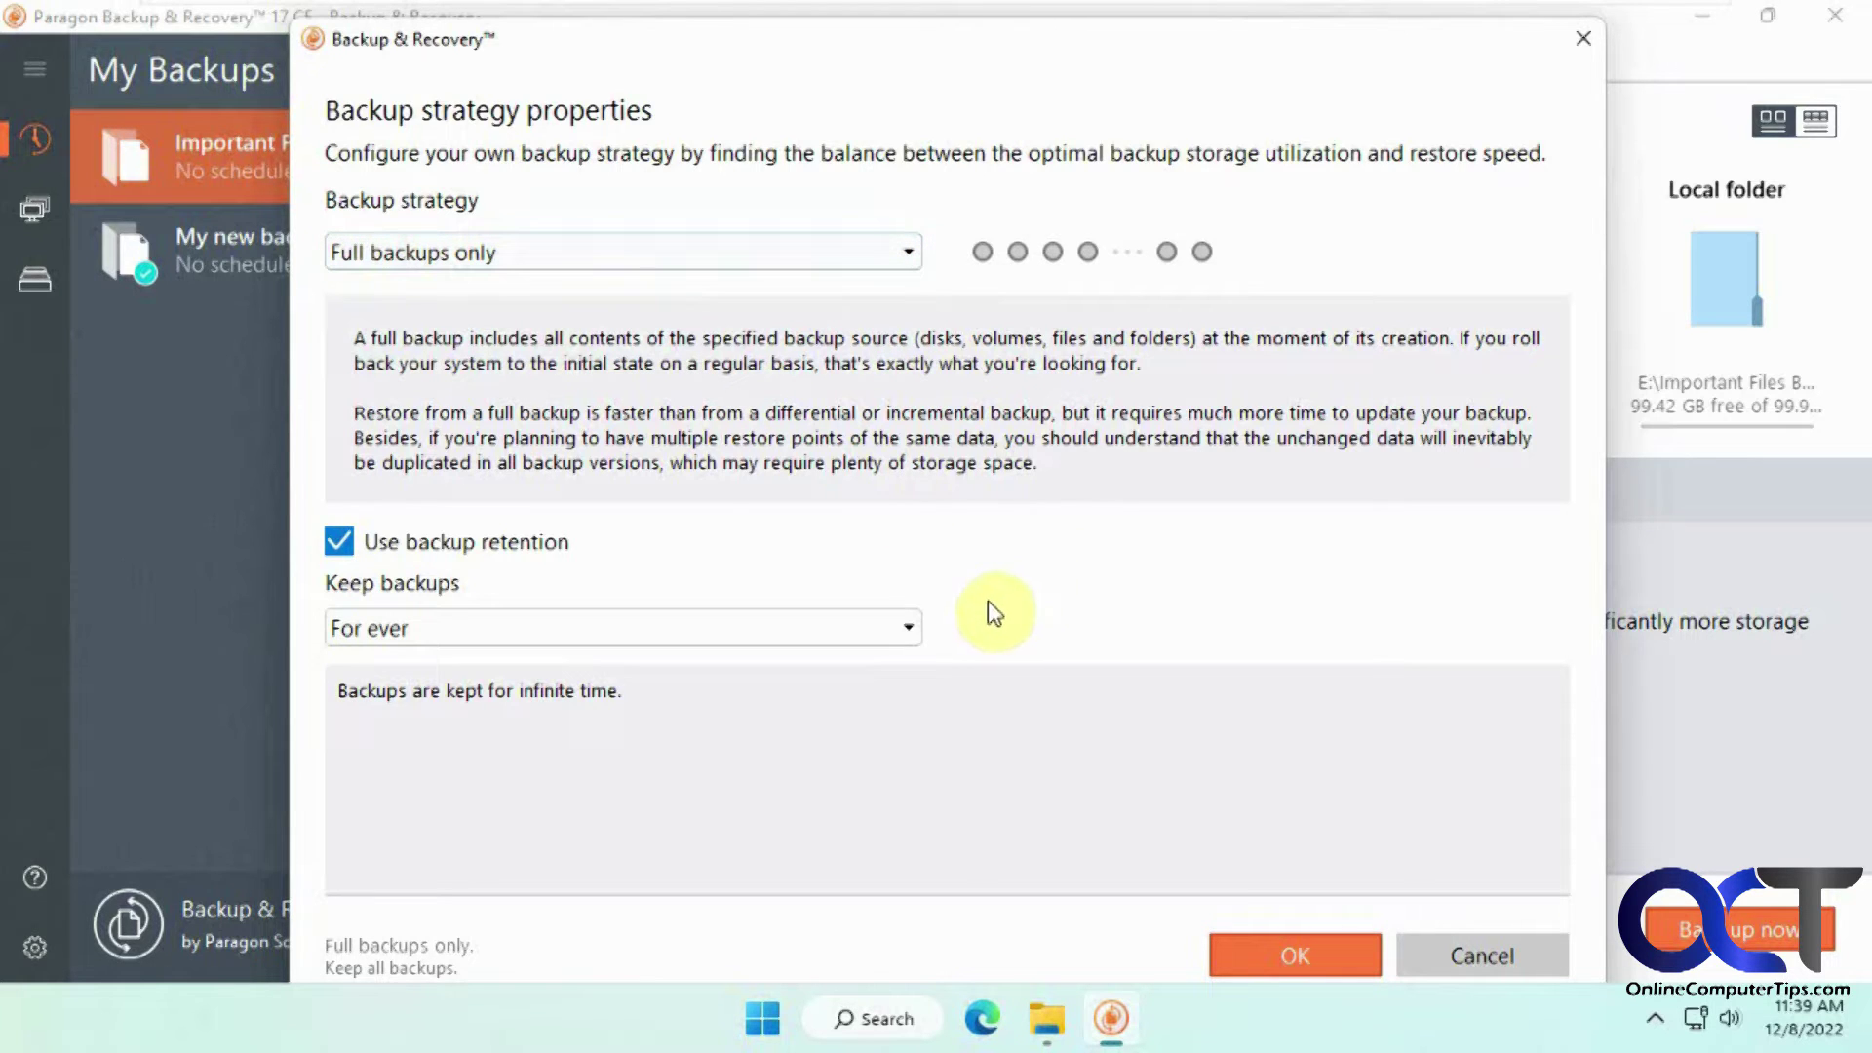
pyautogui.click(908, 629)
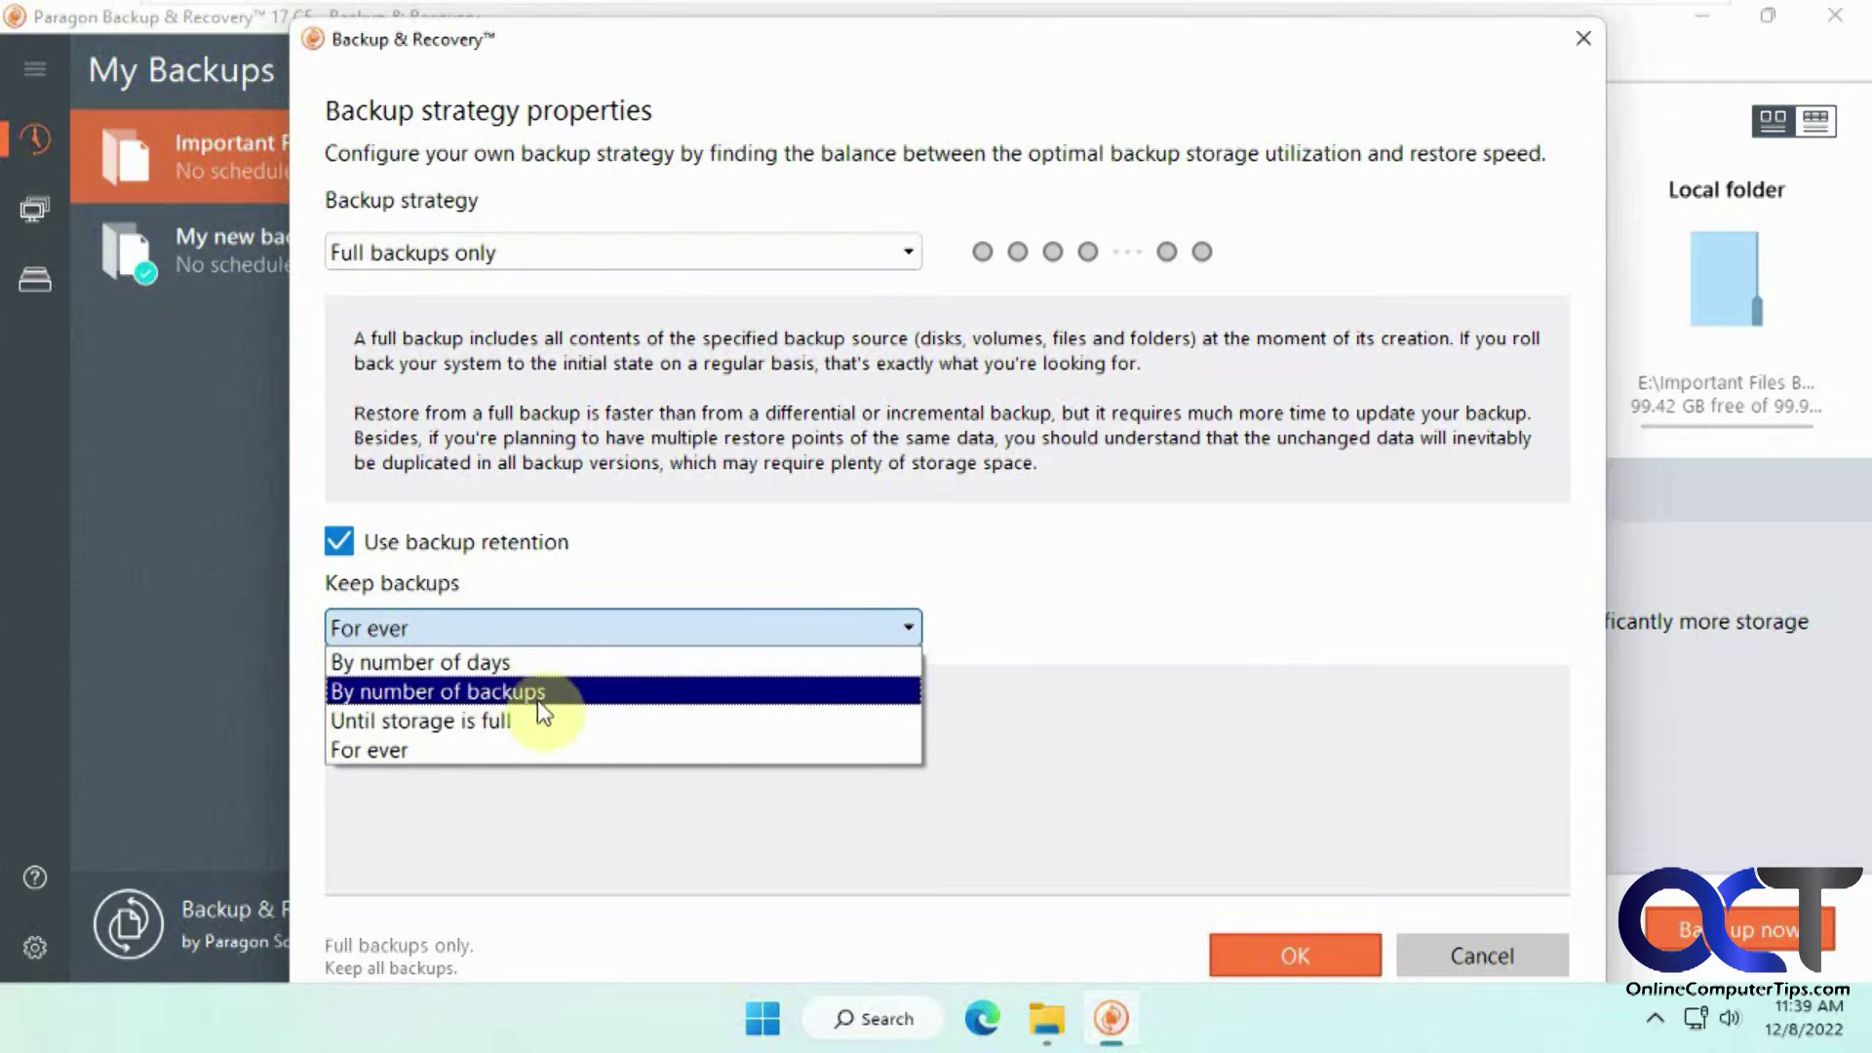
pyautogui.click(1081, 616)
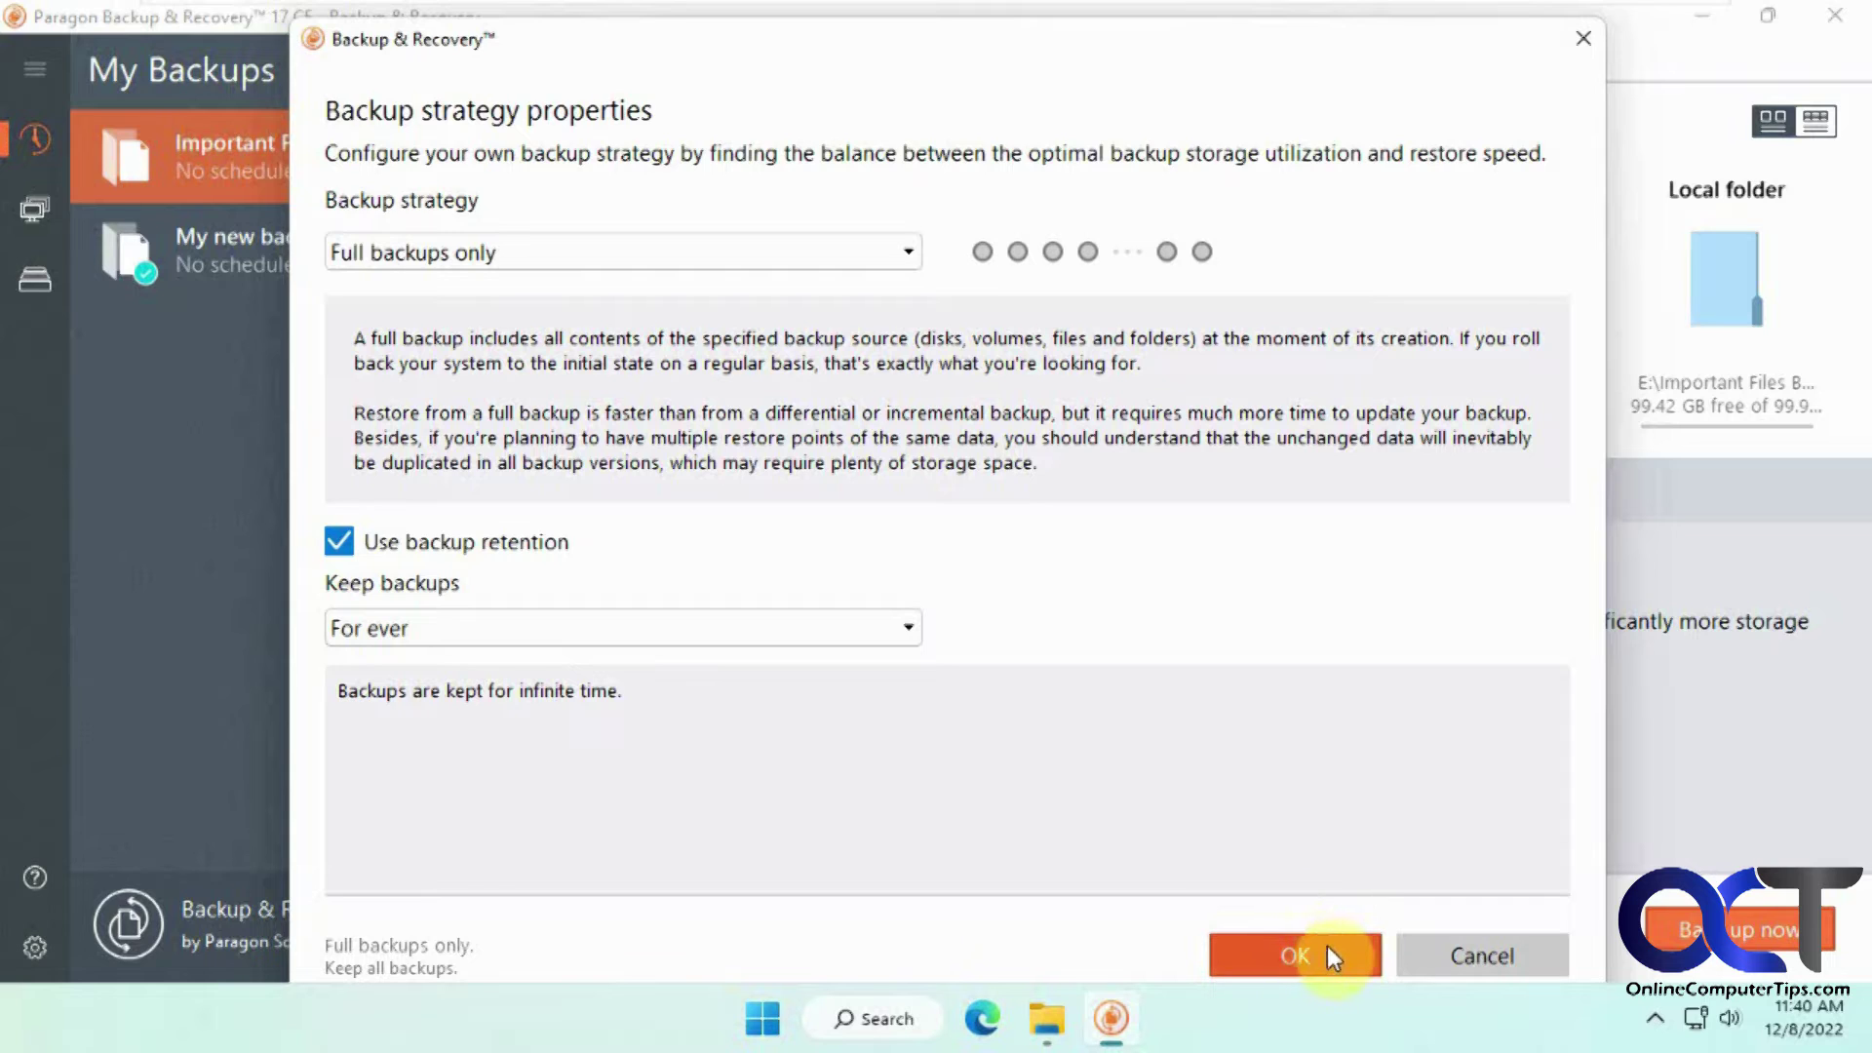
pyautogui.click(1450, 955)
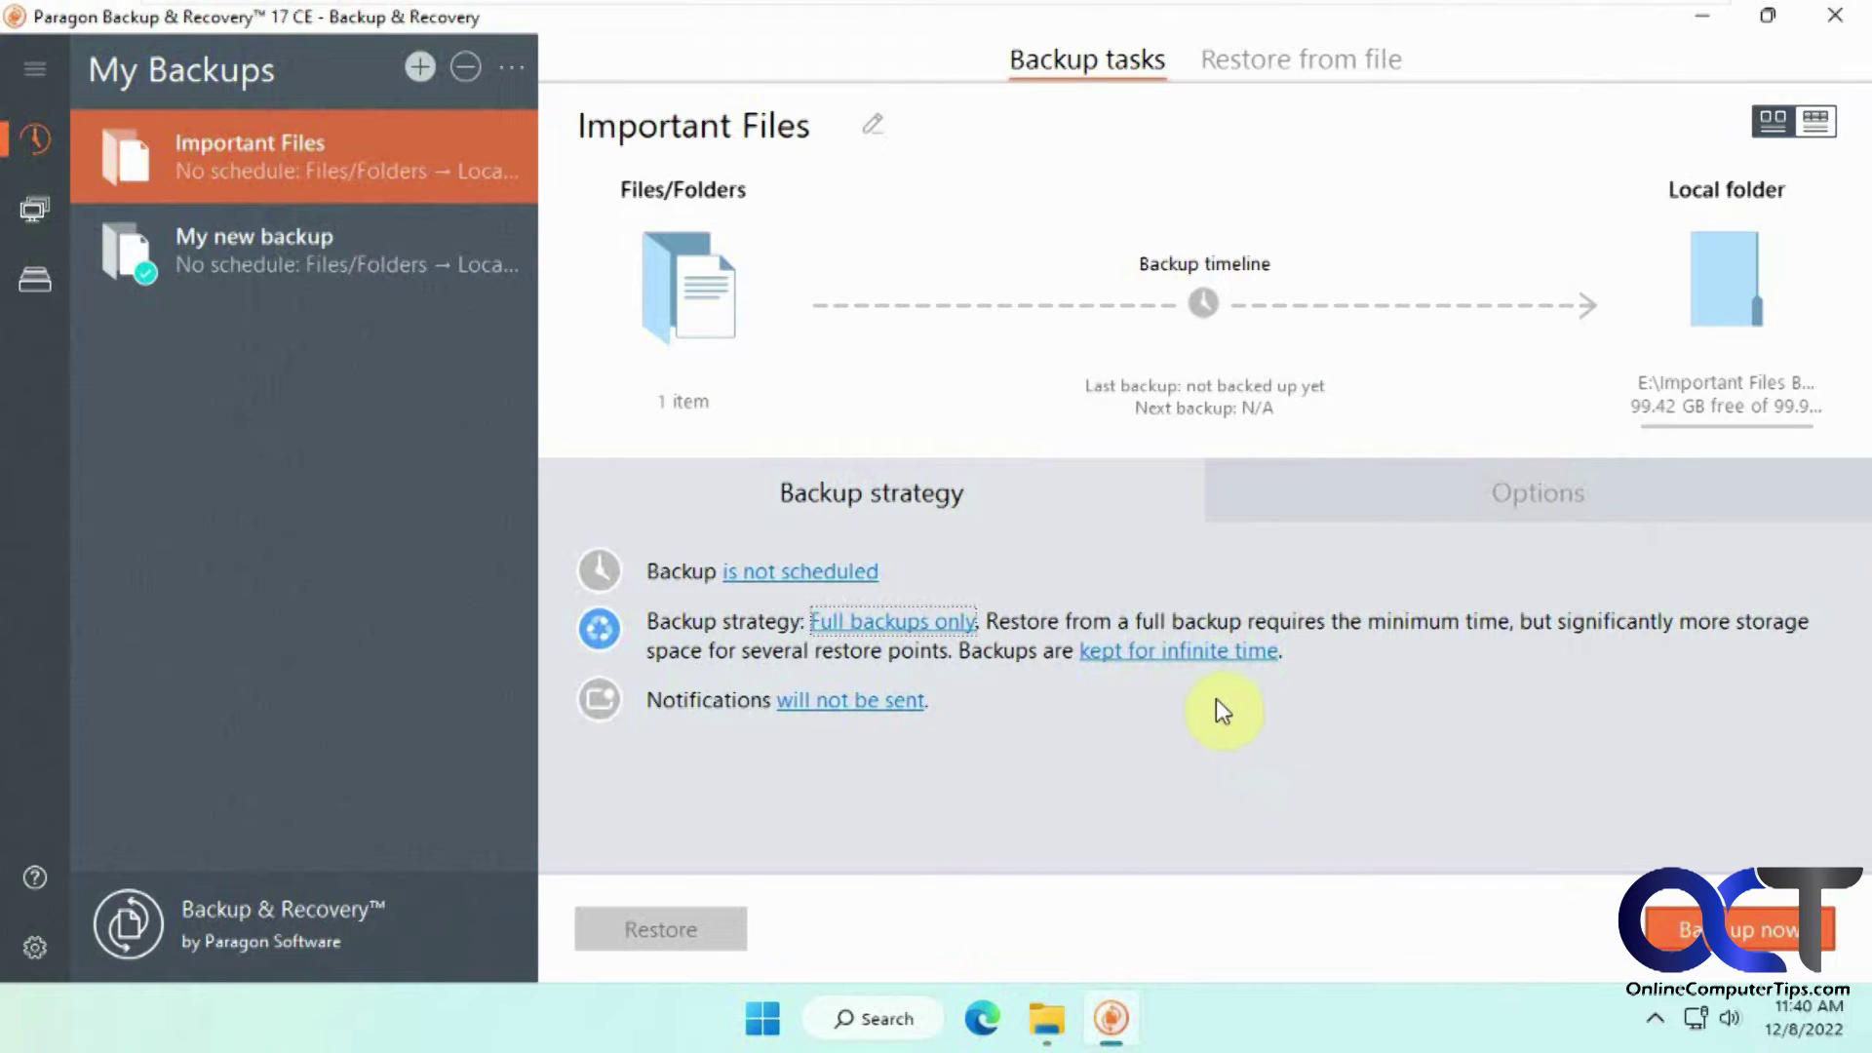
# Run the Important Files backup now until it reports Backup completed
pyautogui.click(676, 297)
pyautogui.click(1292, 830)
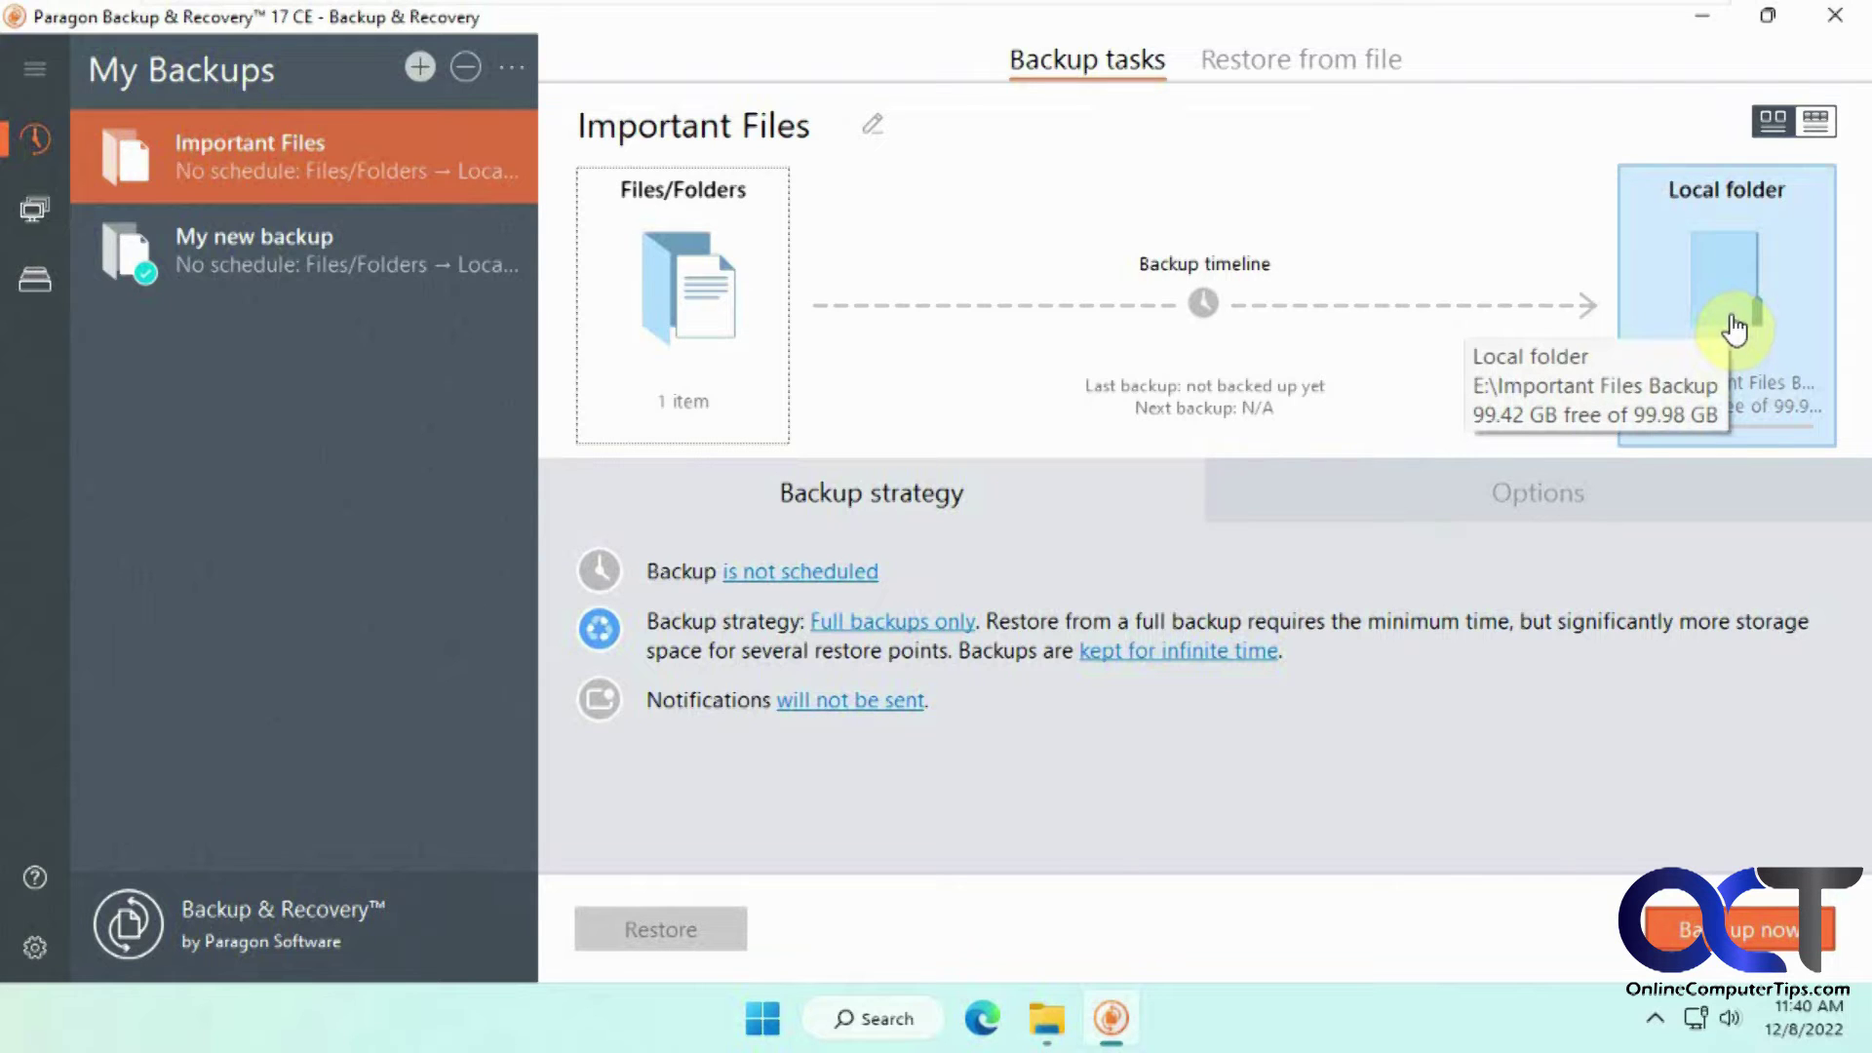
pyautogui.click(1746, 929)
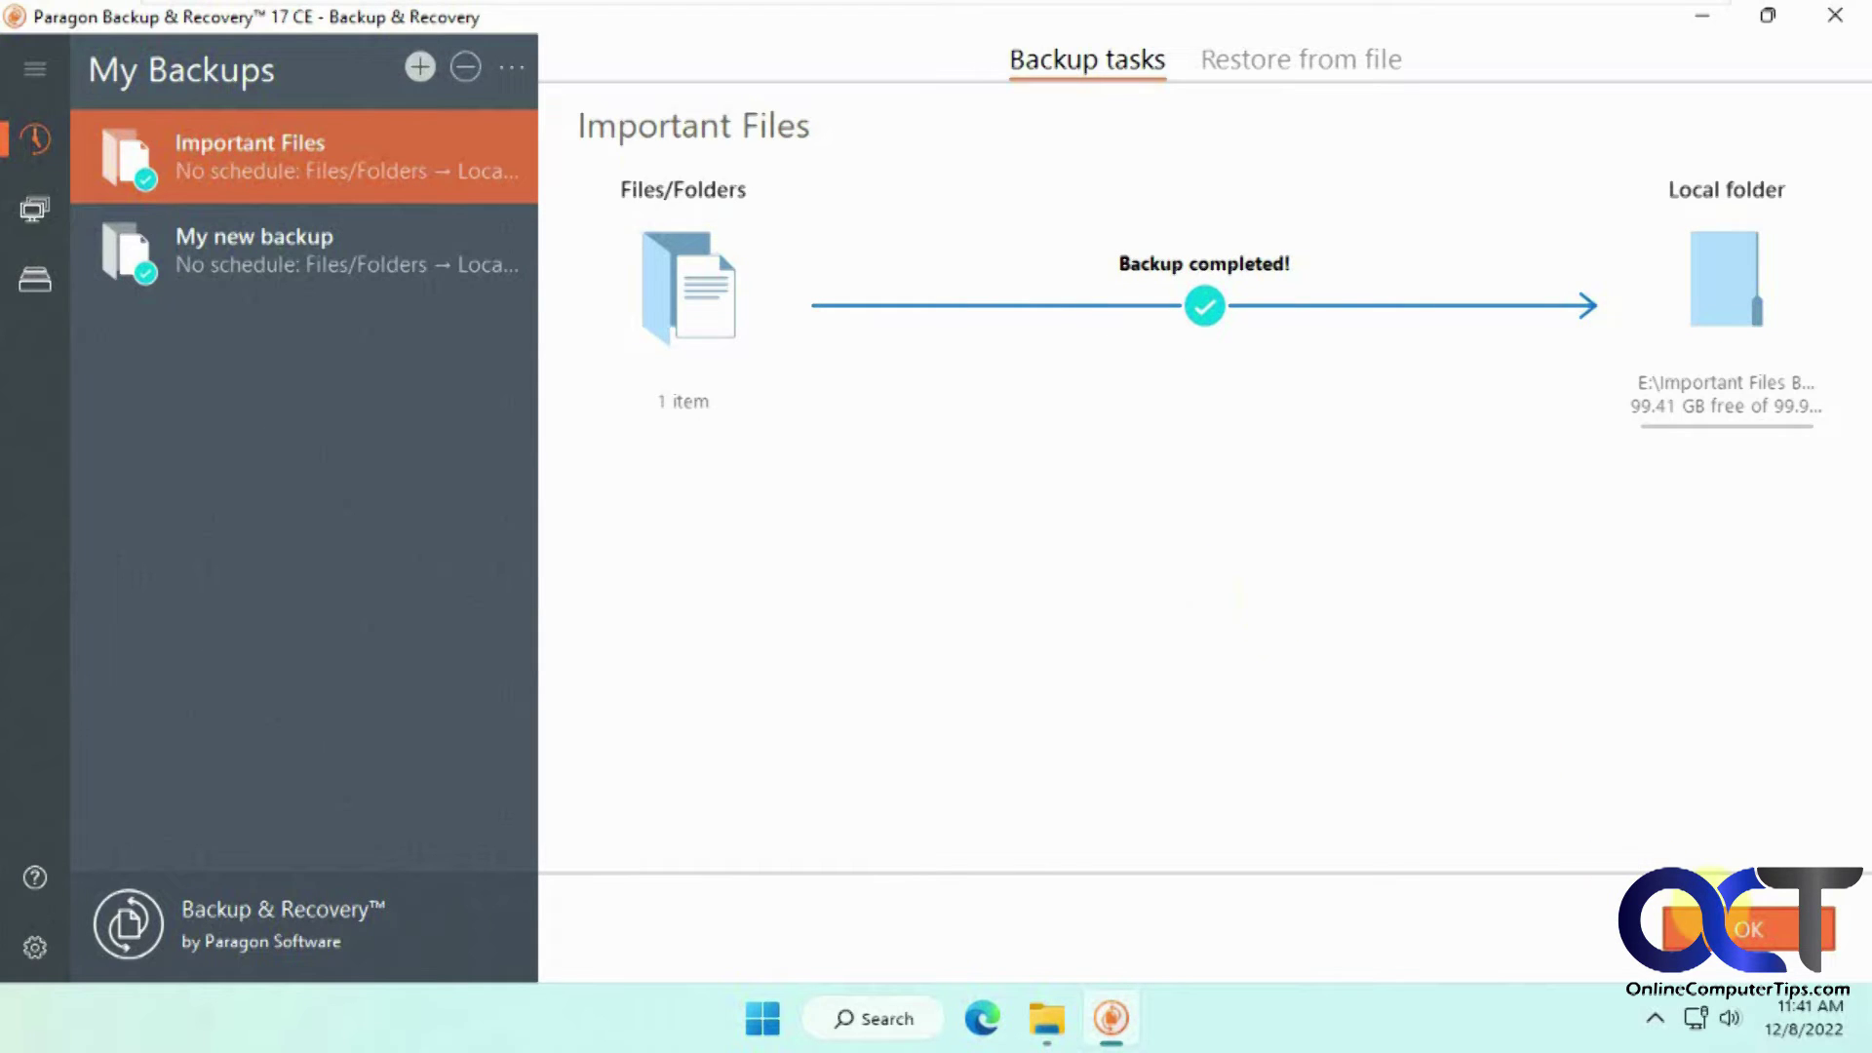
# Browse E:\Important Files Backup through its job and dated subfolders to view the backup files
pyautogui.click(1752, 931)
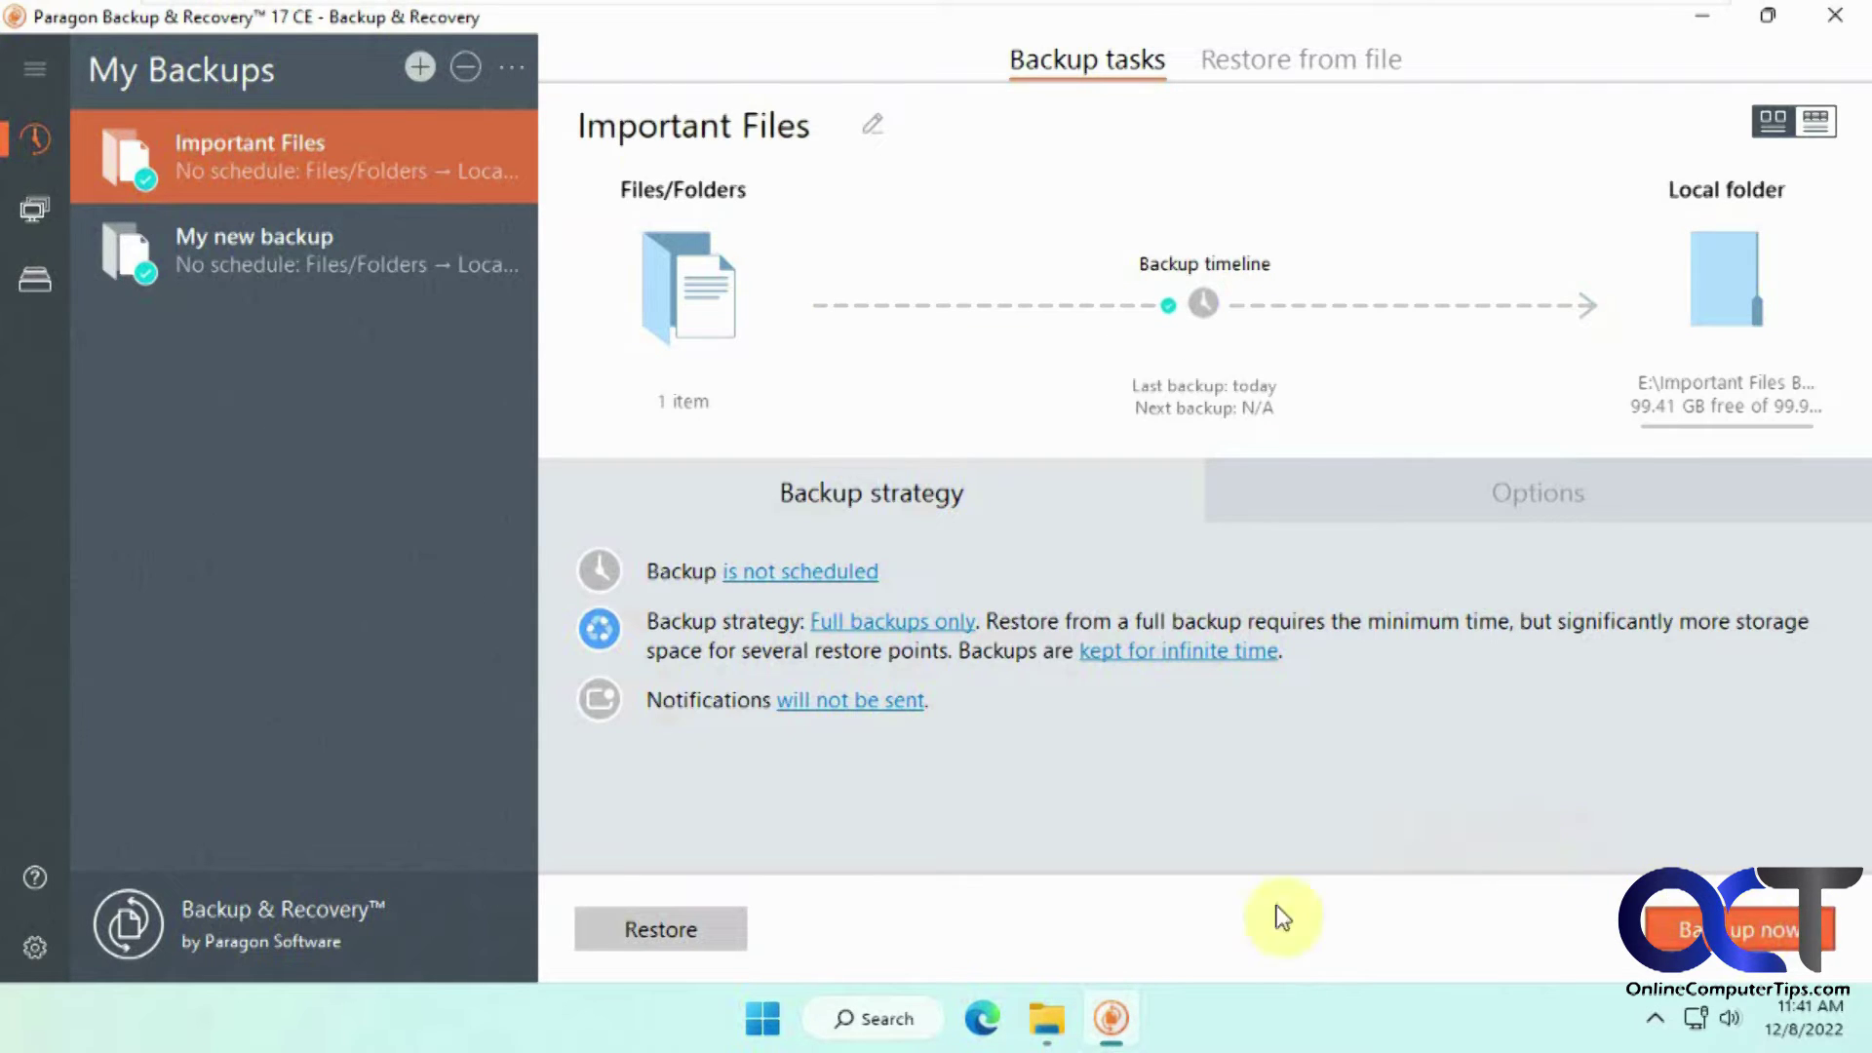
pyautogui.click(1066, 1024)
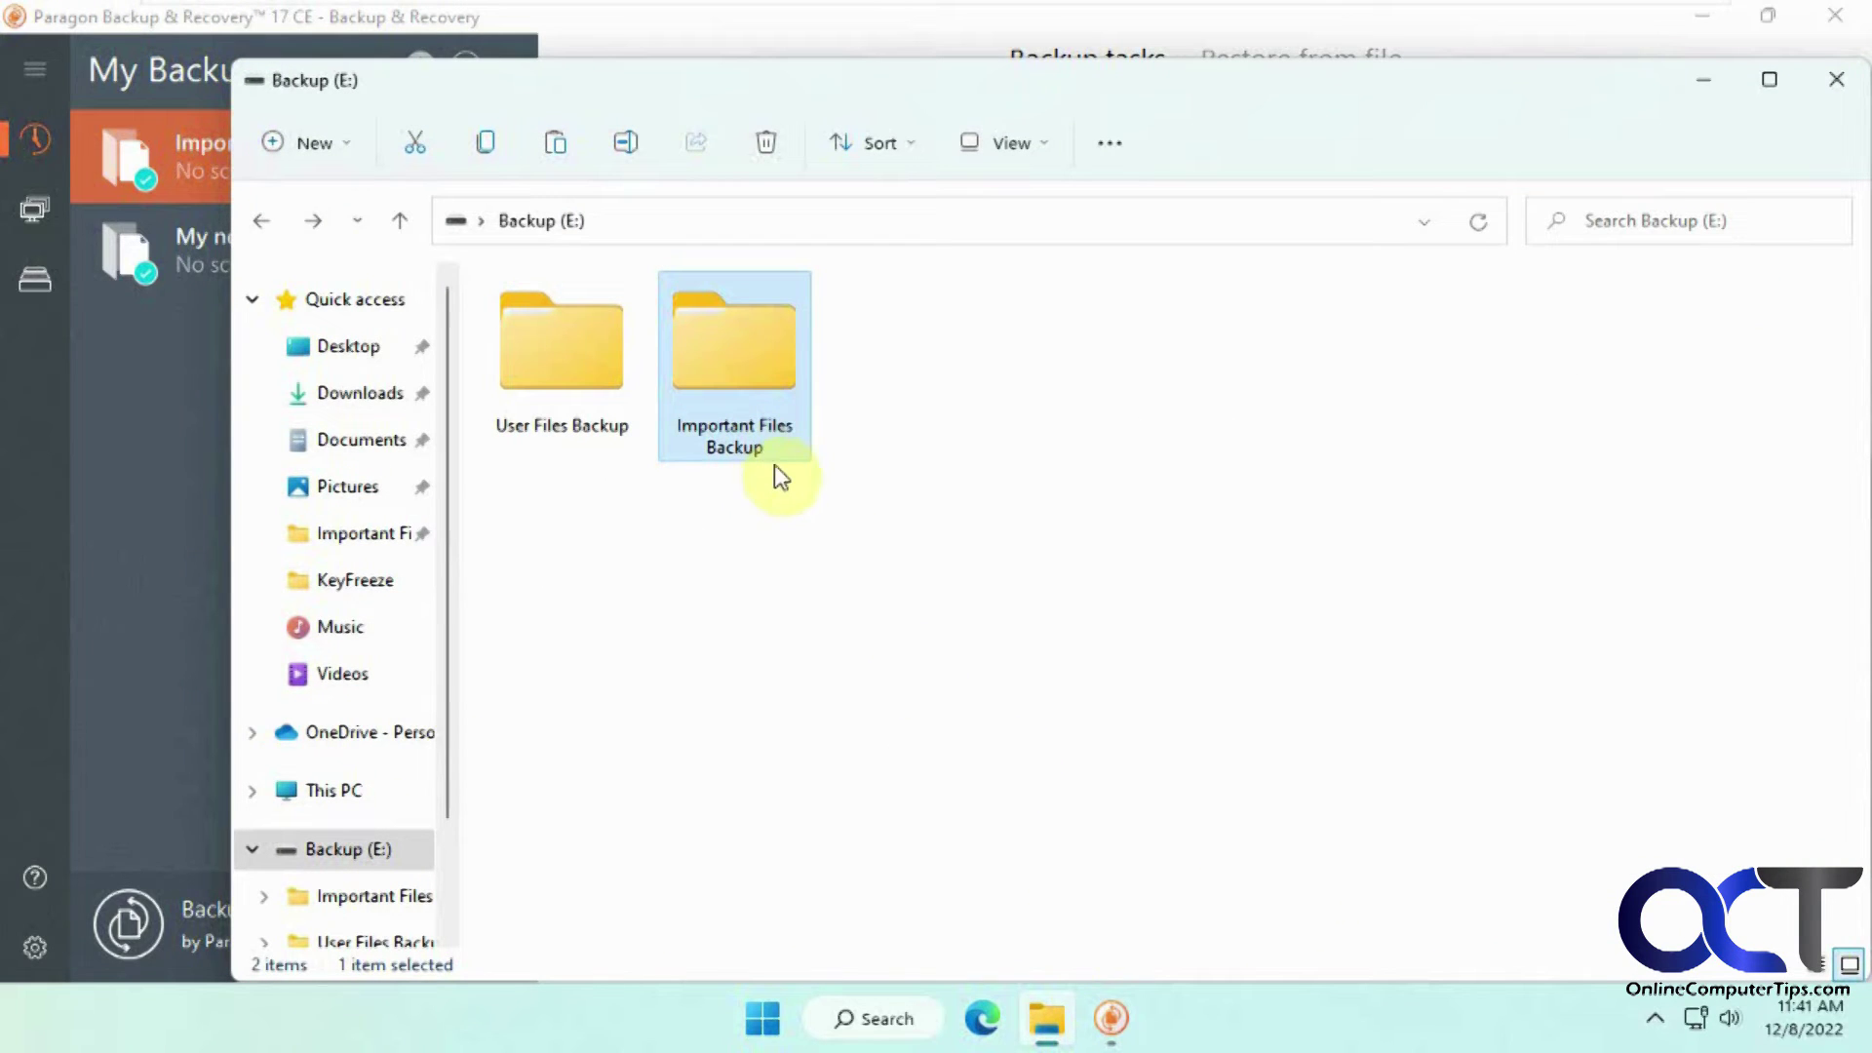
pyautogui.doubleClick(752, 385)
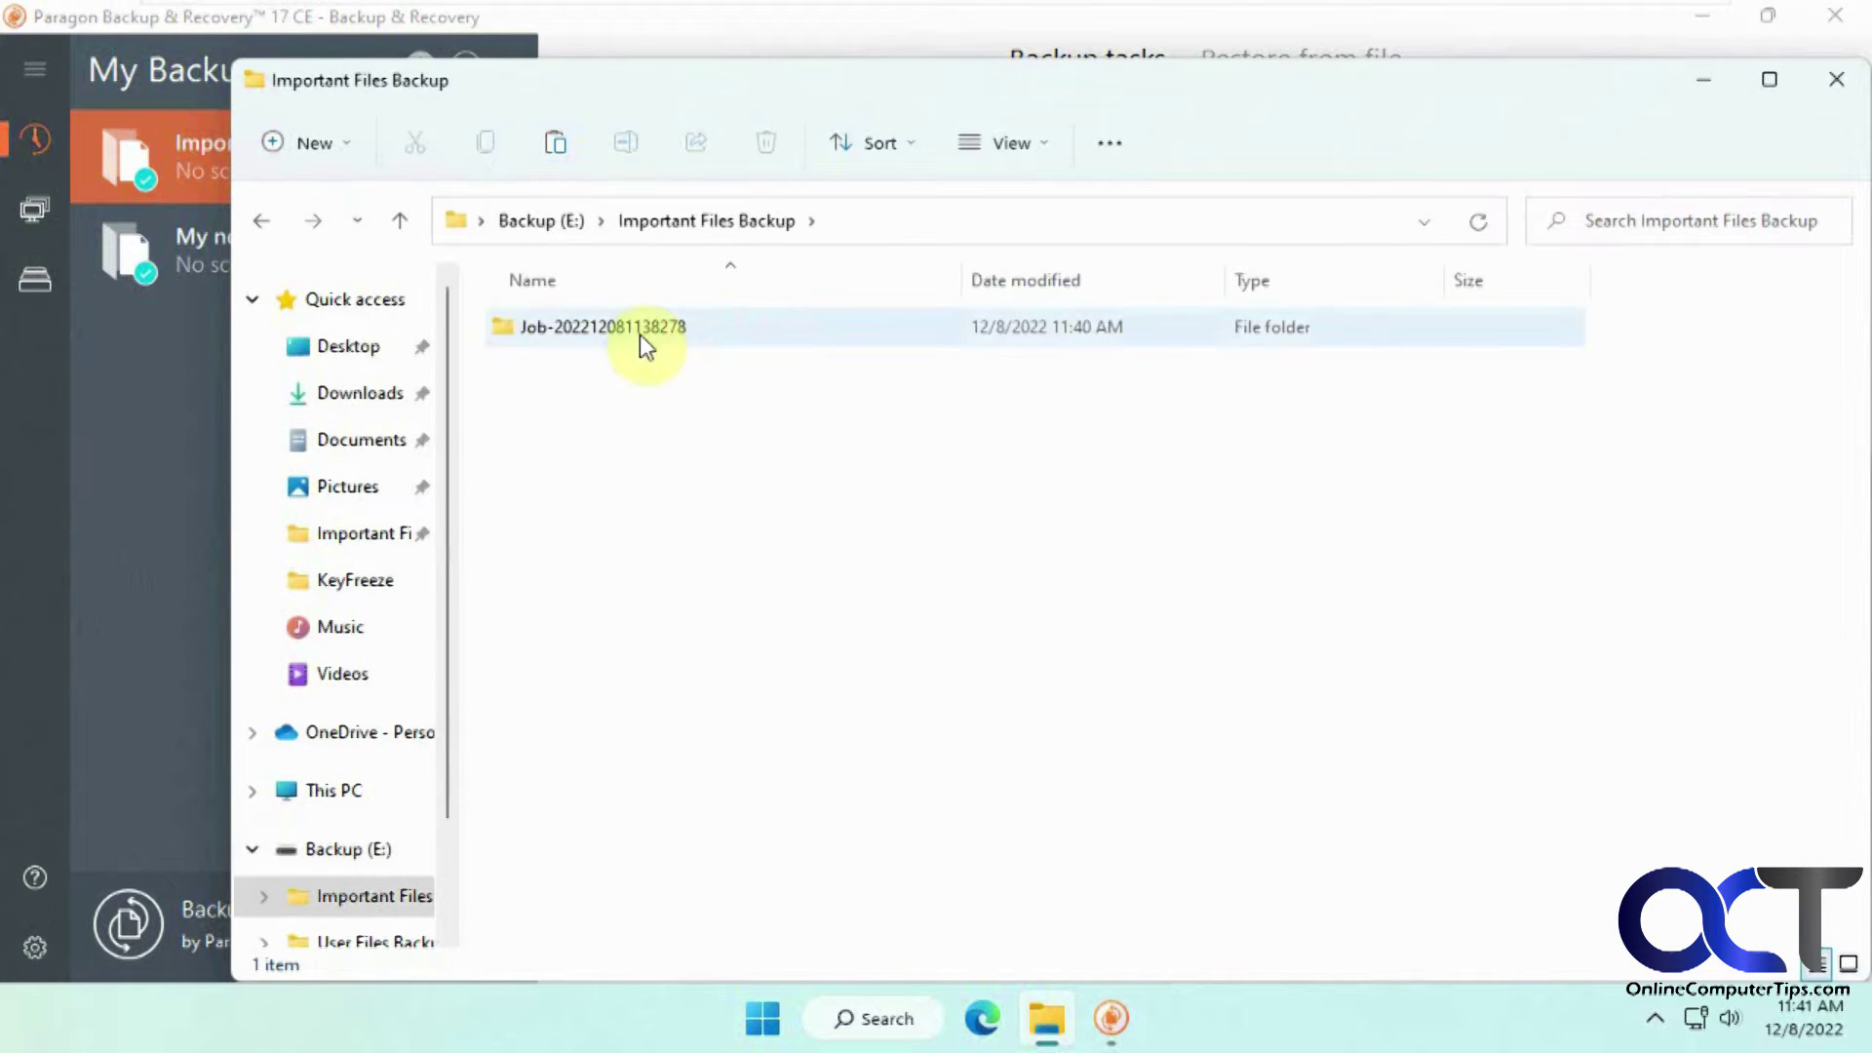
pyautogui.doubleClick(636, 332)
pyautogui.click(636, 332)
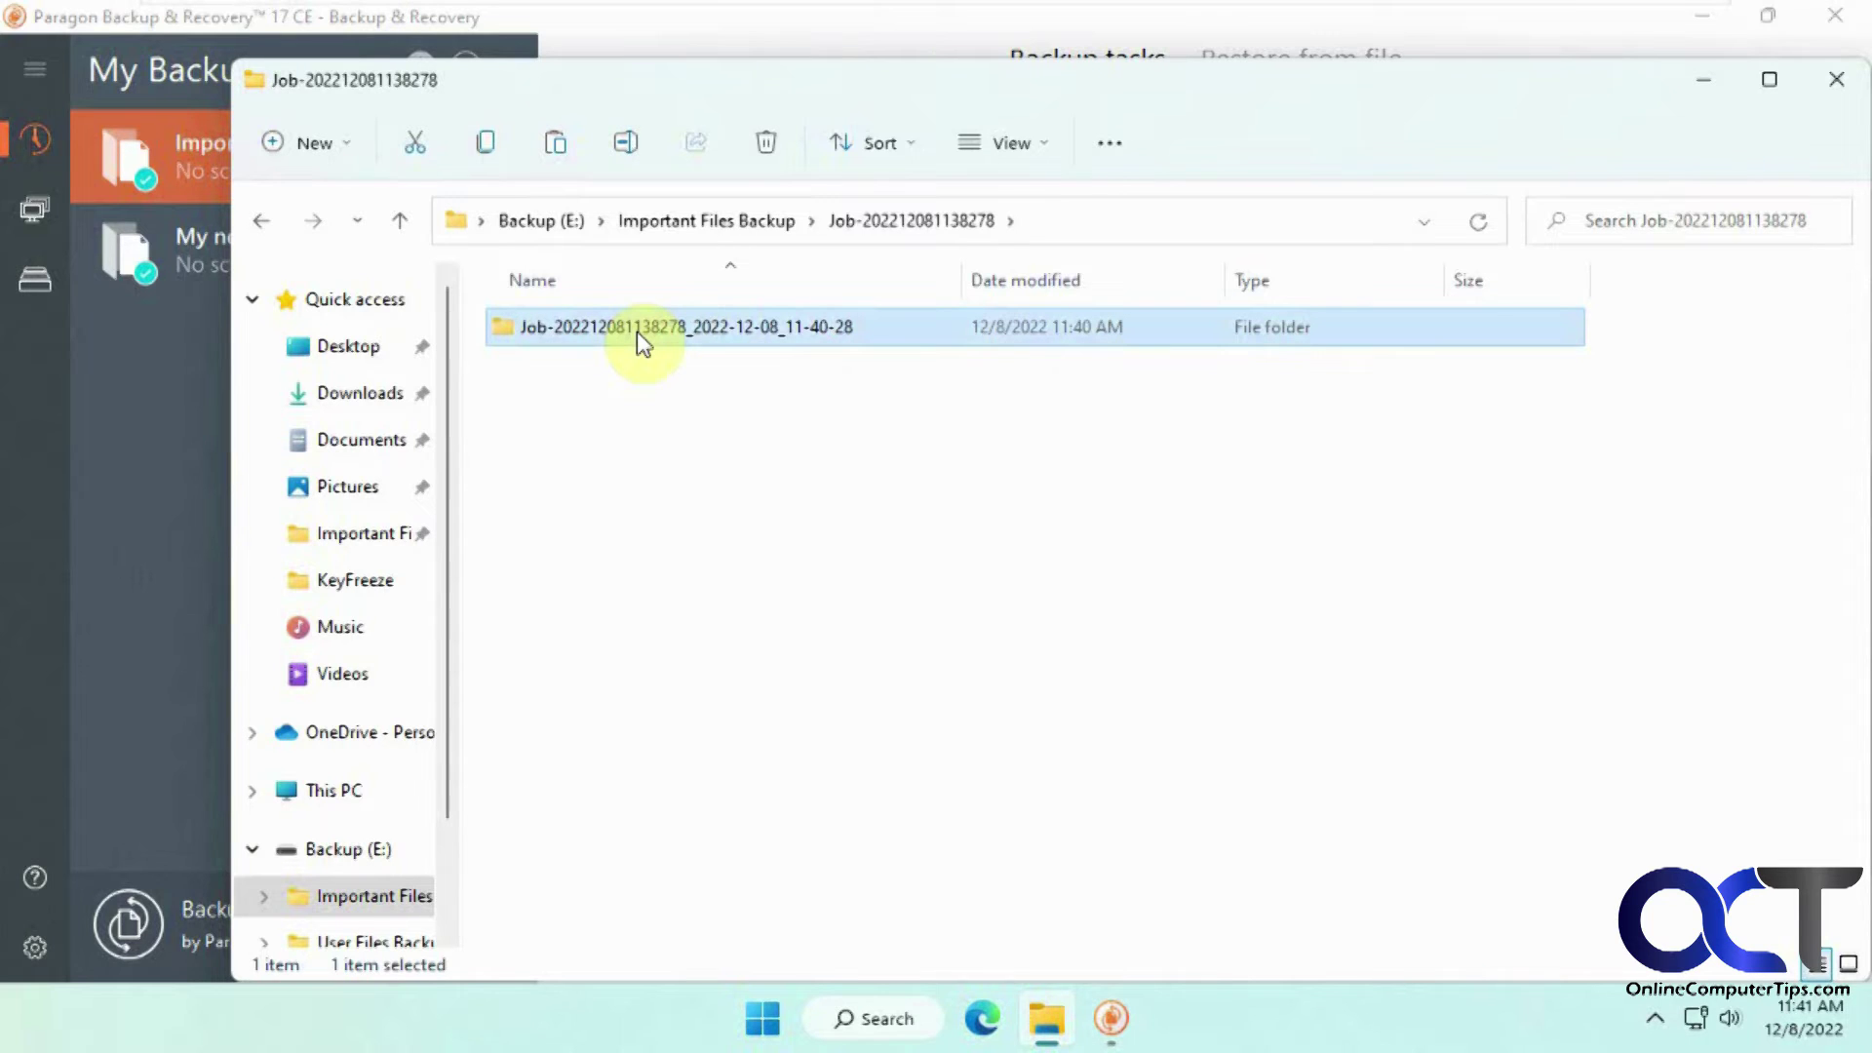
pyautogui.doubleClick(636, 332)
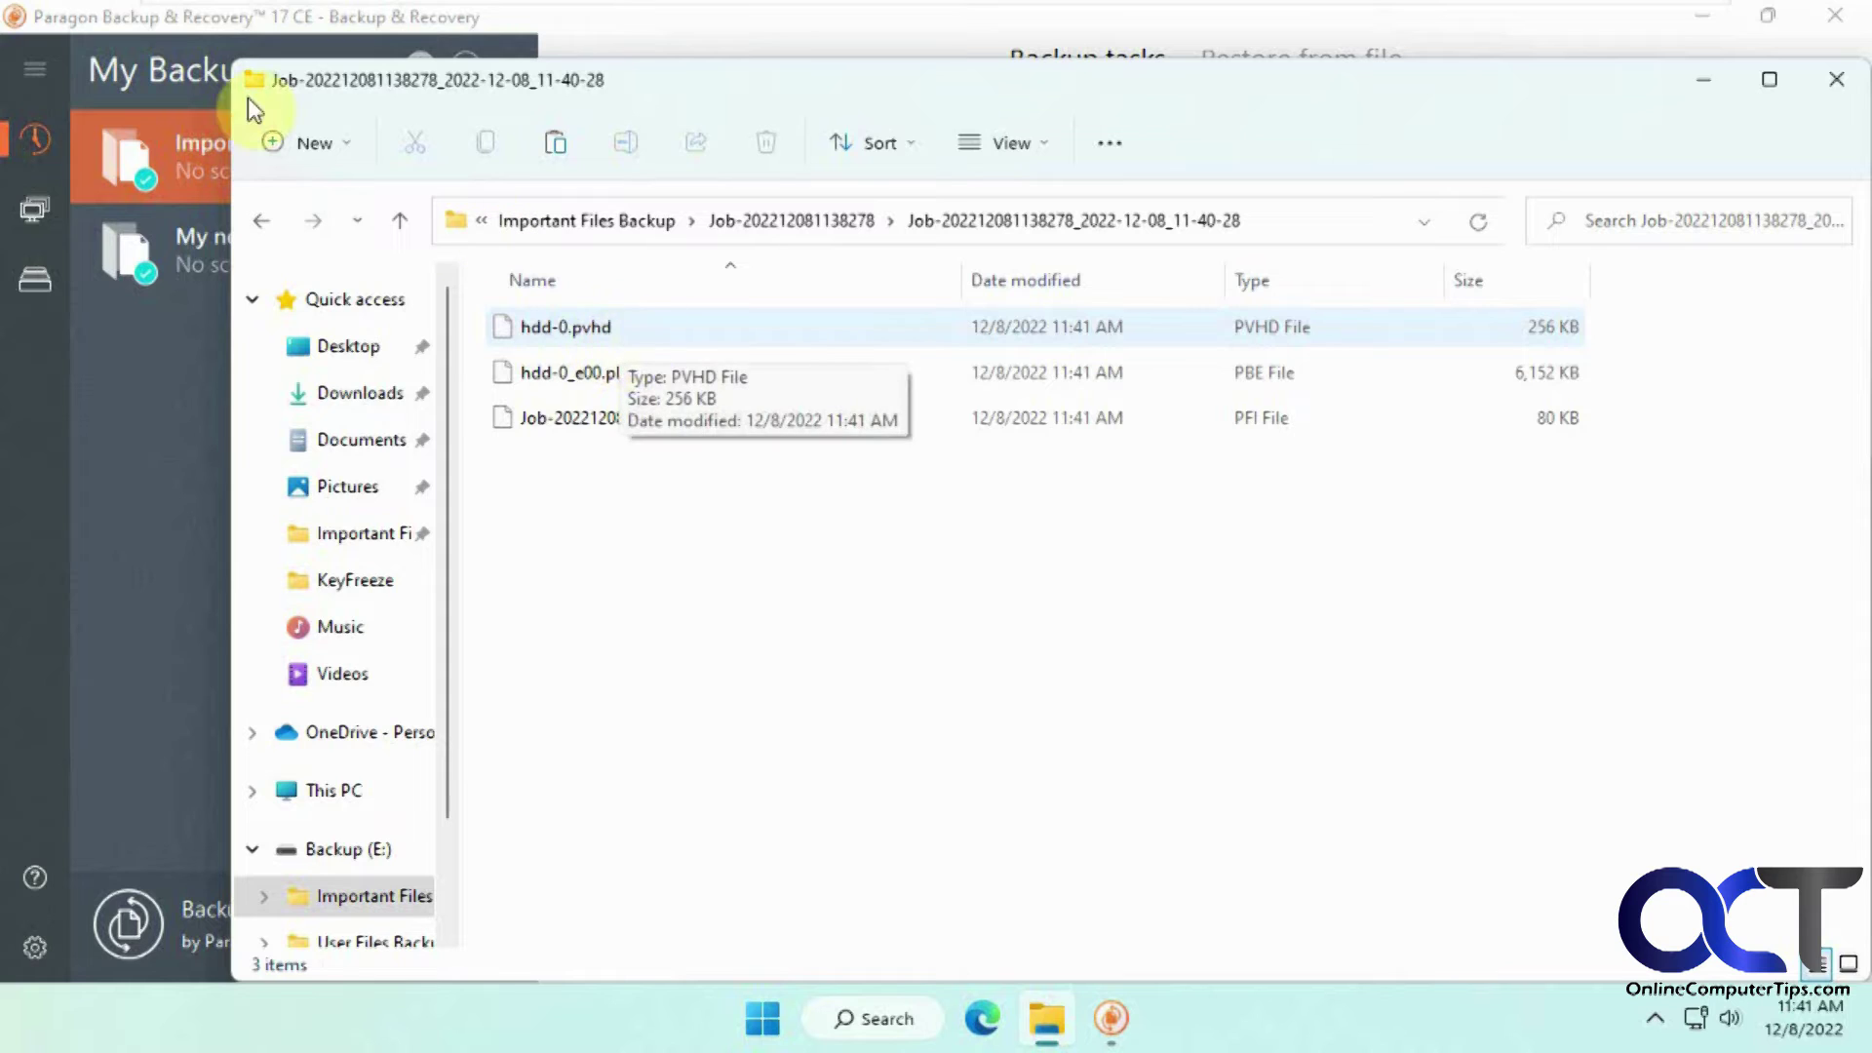
pyautogui.click(1706, 82)
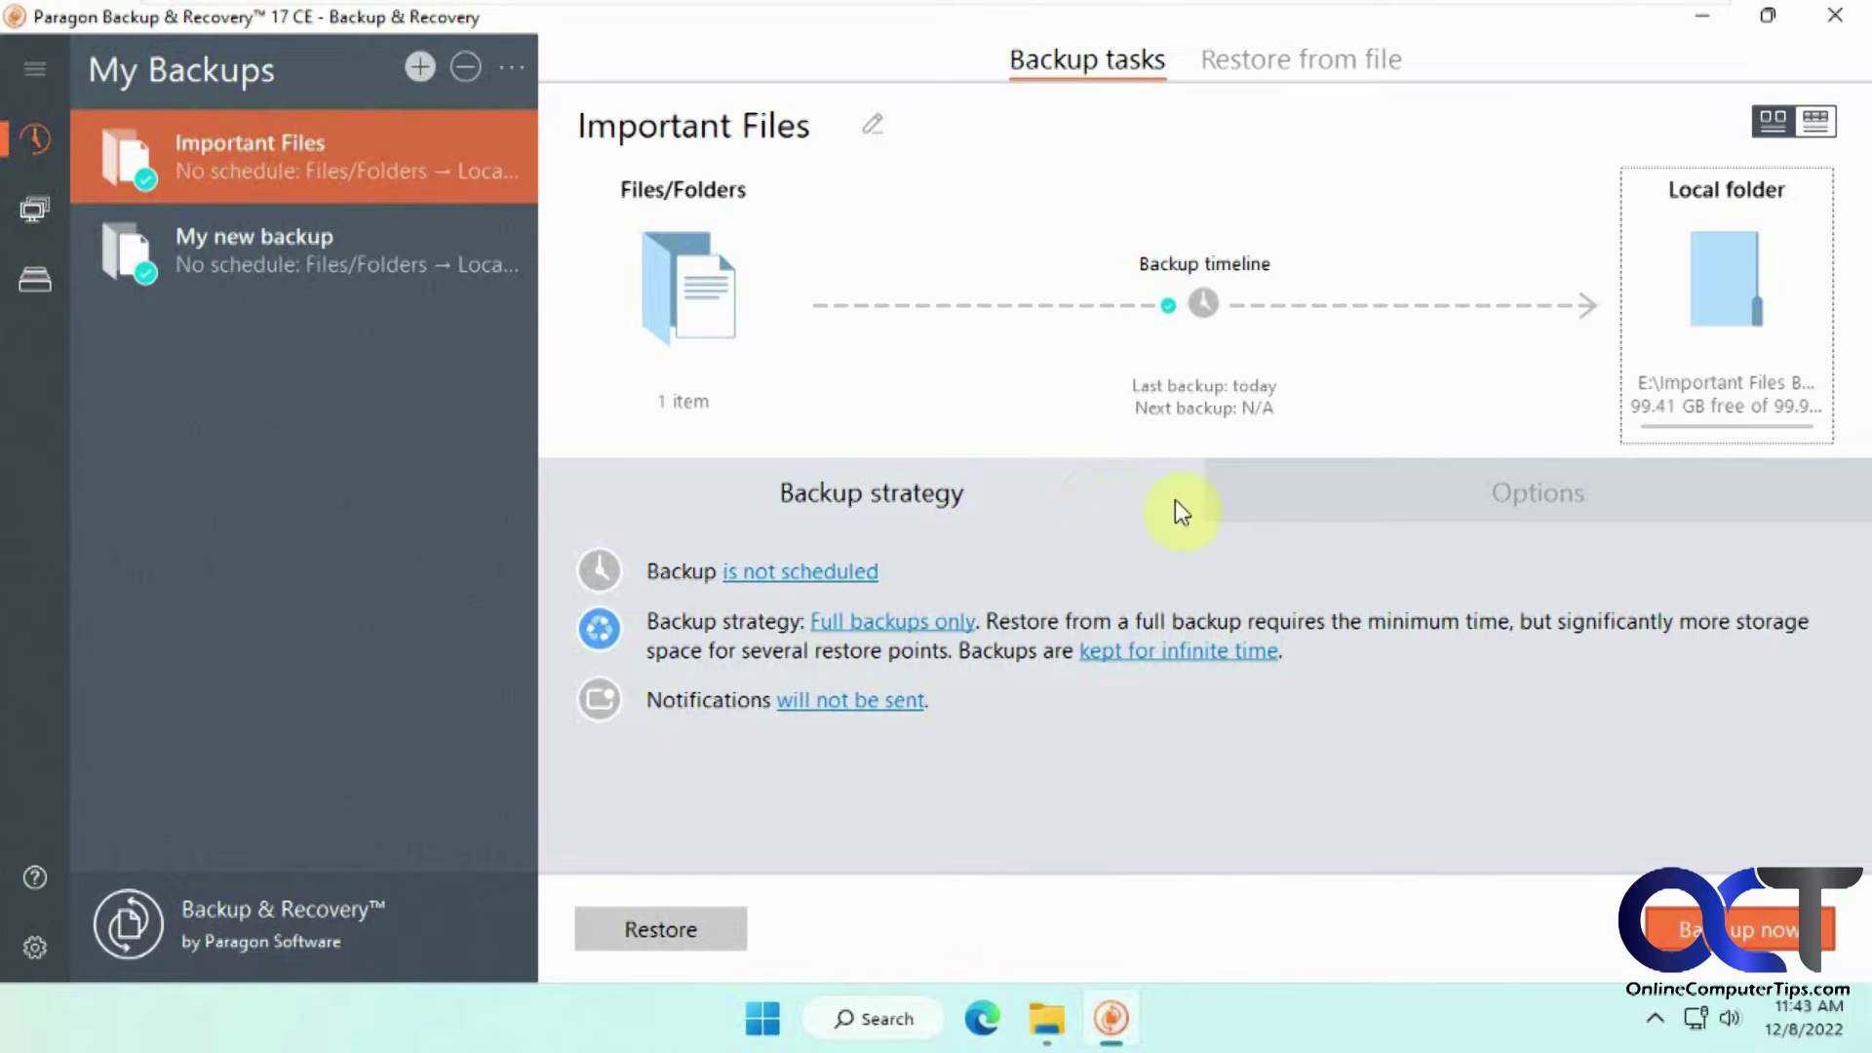
pyautogui.click(1536, 501)
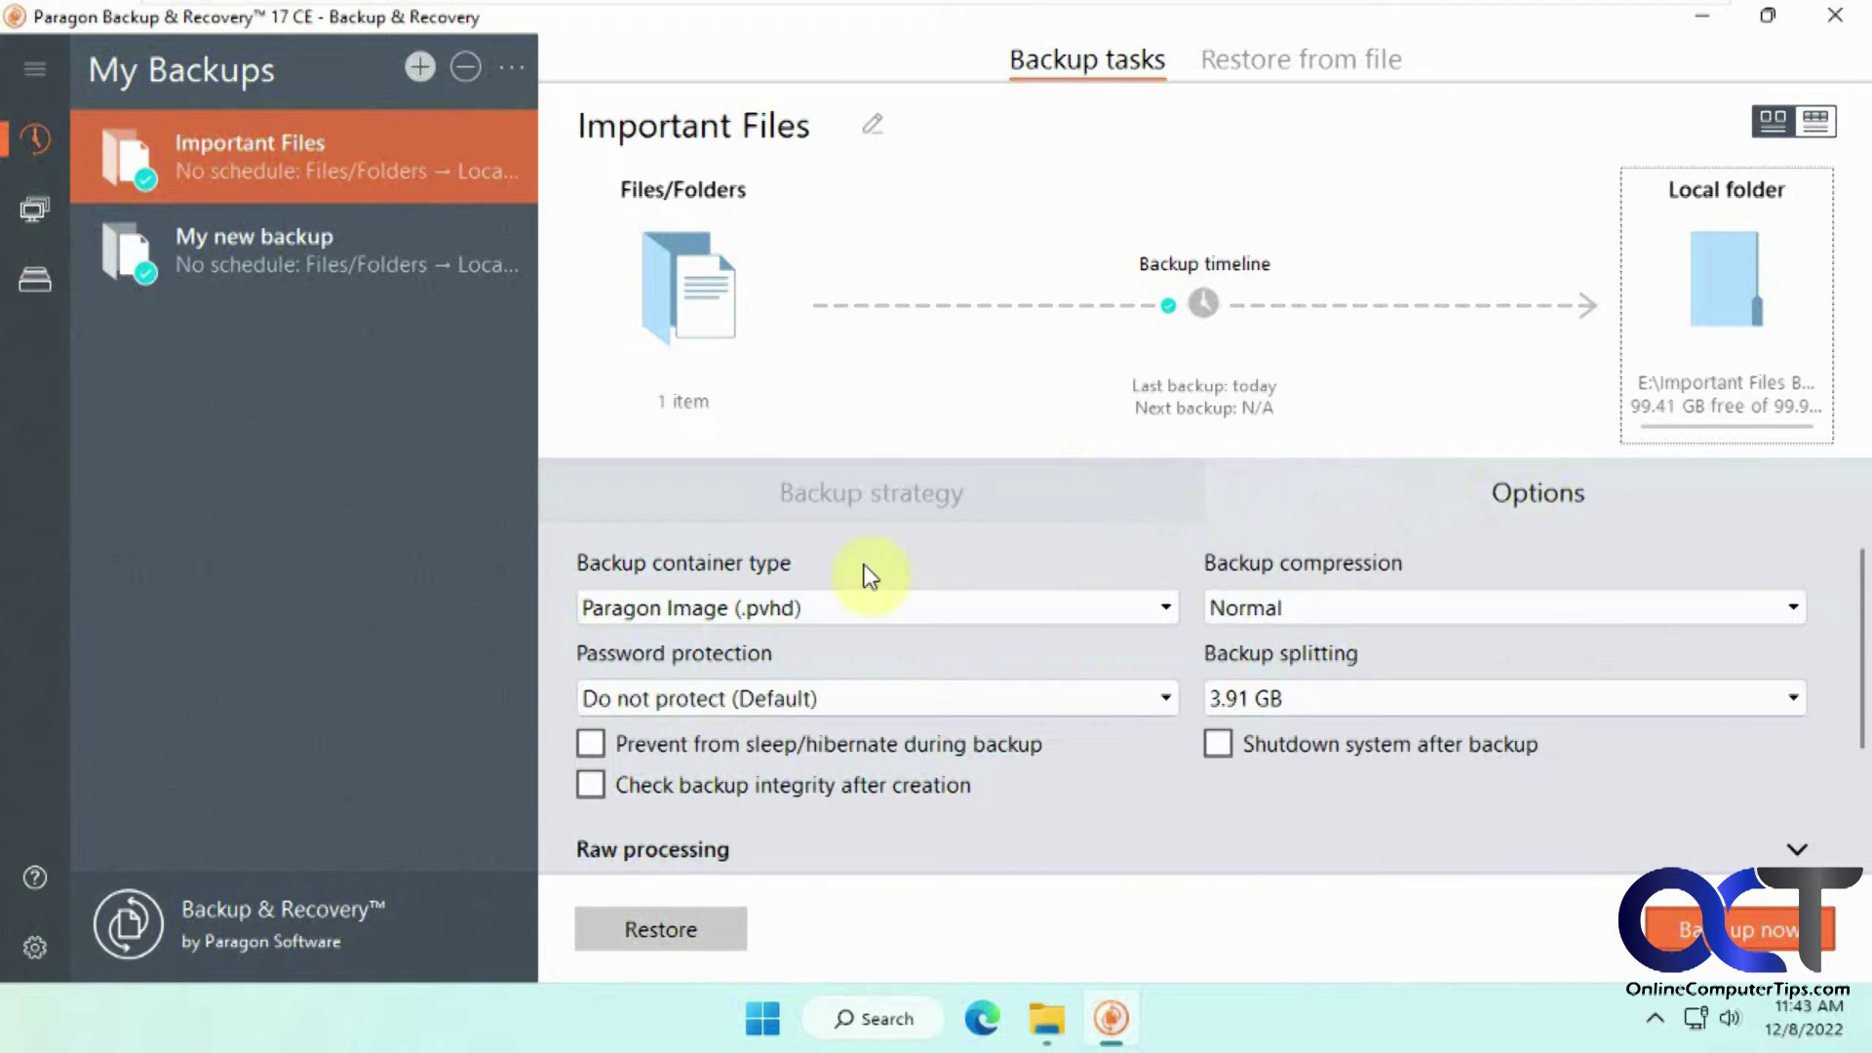
pyautogui.click(857, 614)
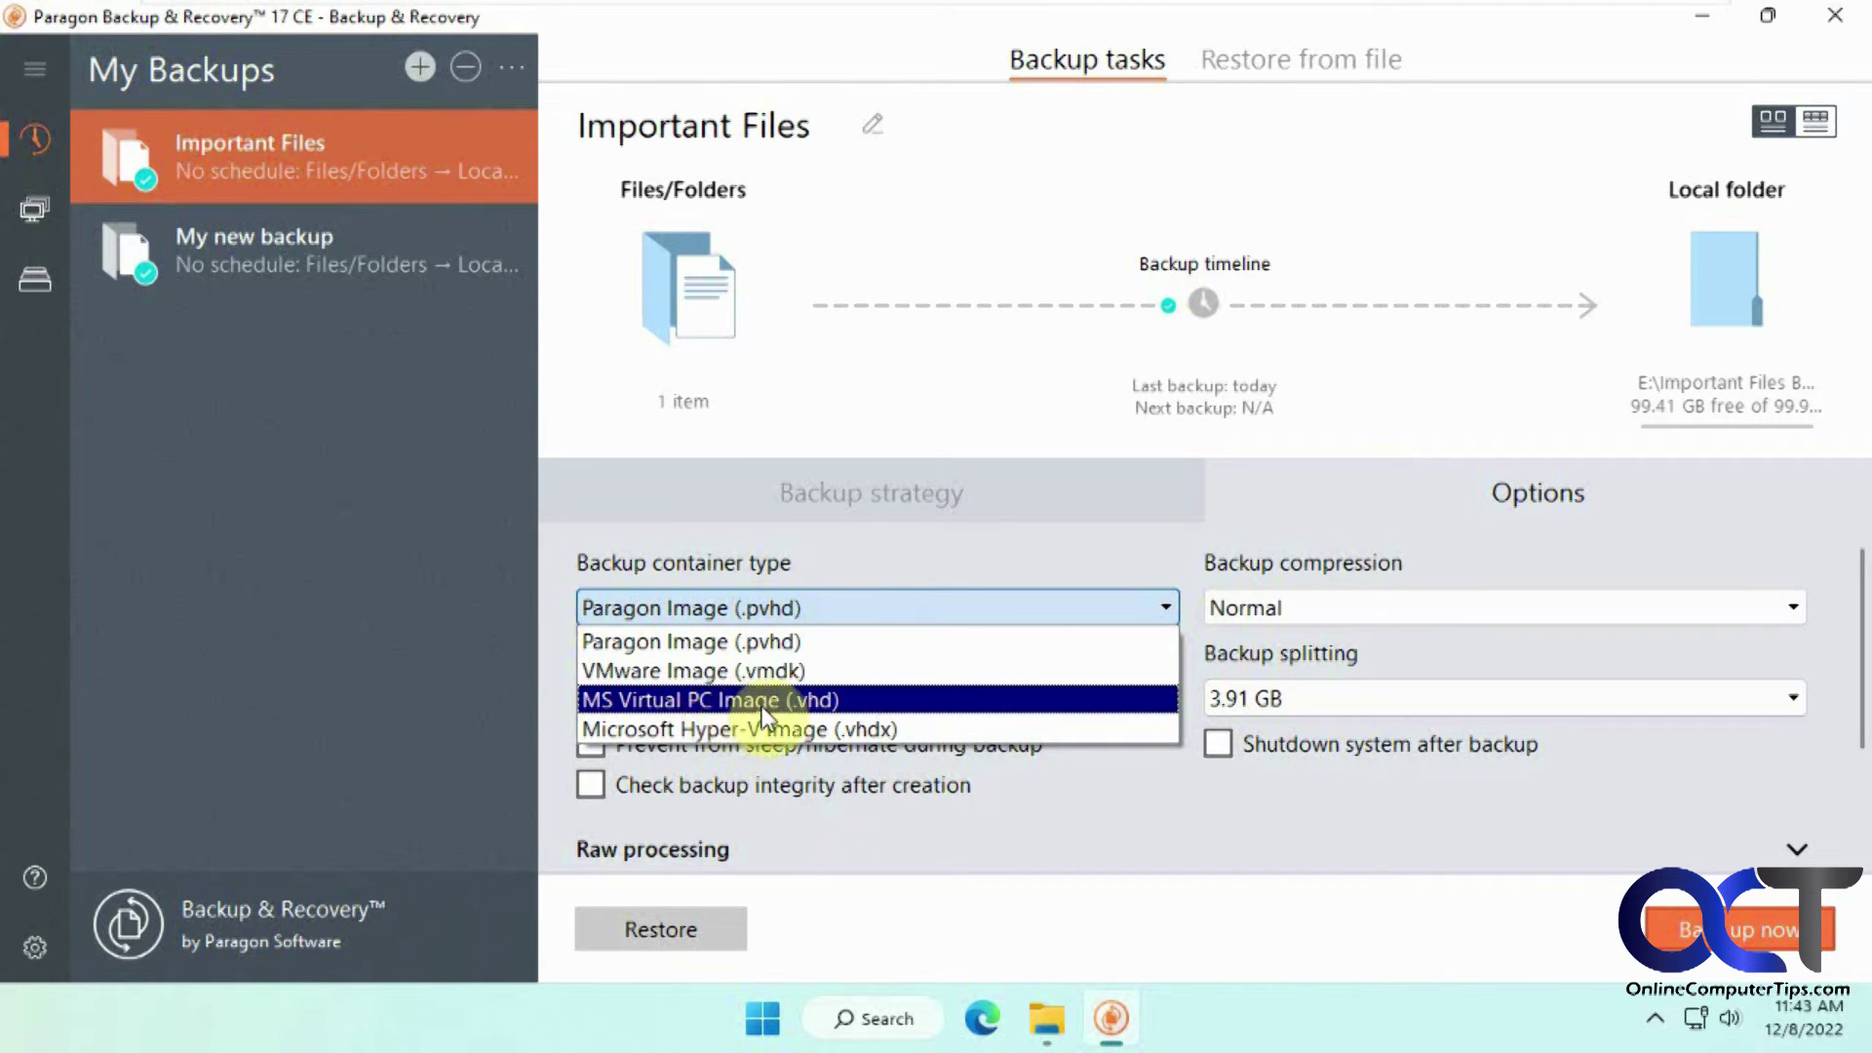
pyautogui.click(910, 562)
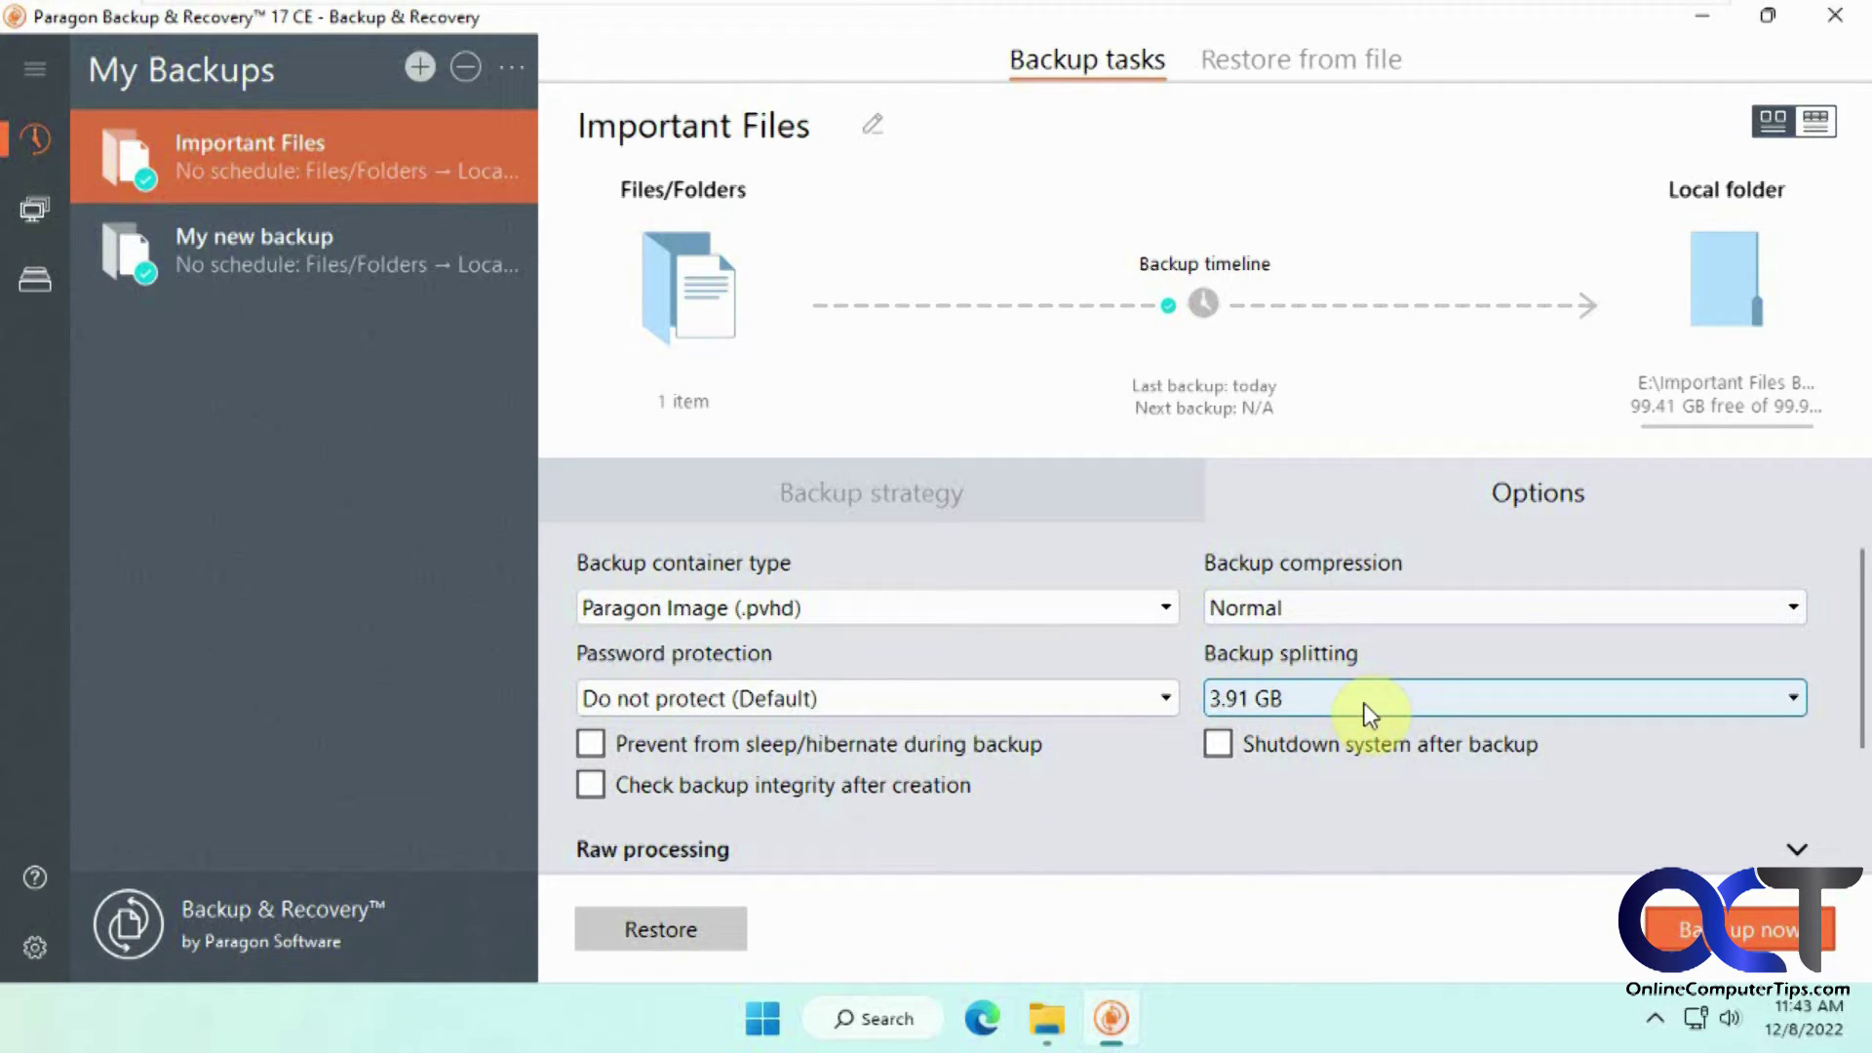
pyautogui.click(985, 505)
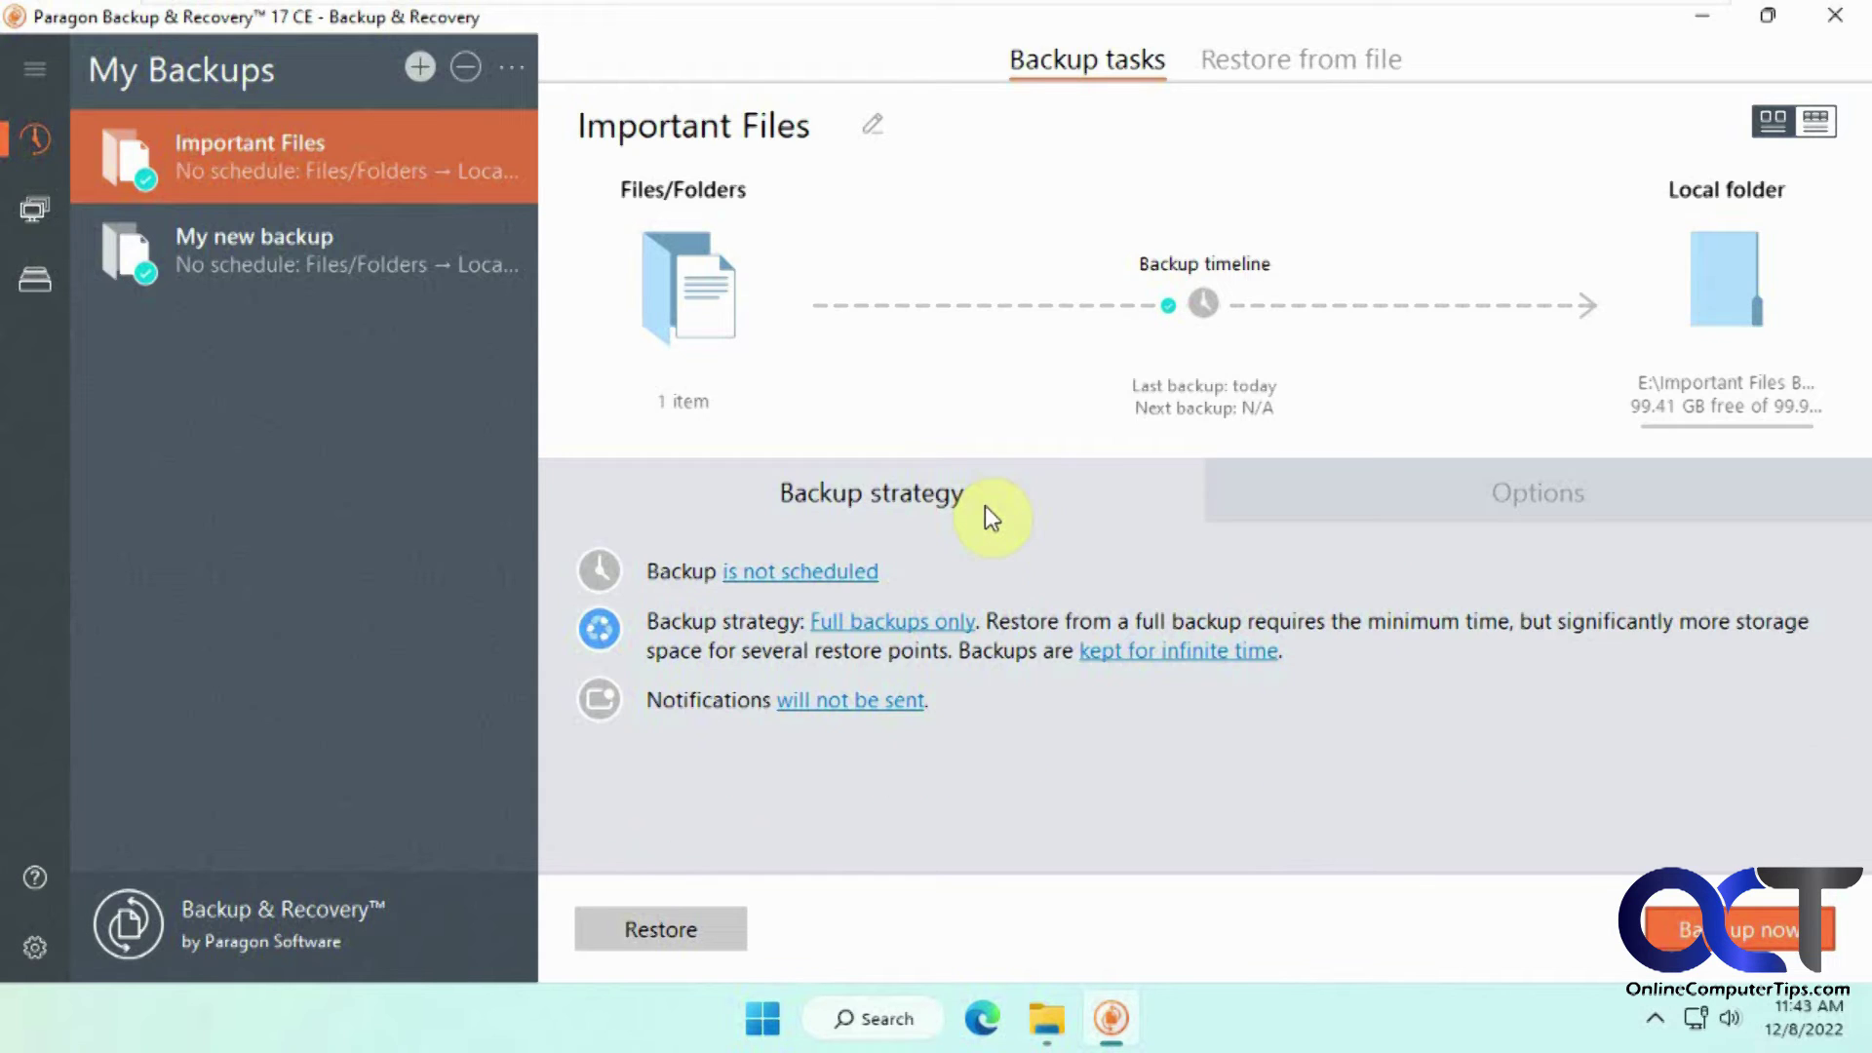
pyautogui.click(1731, 292)
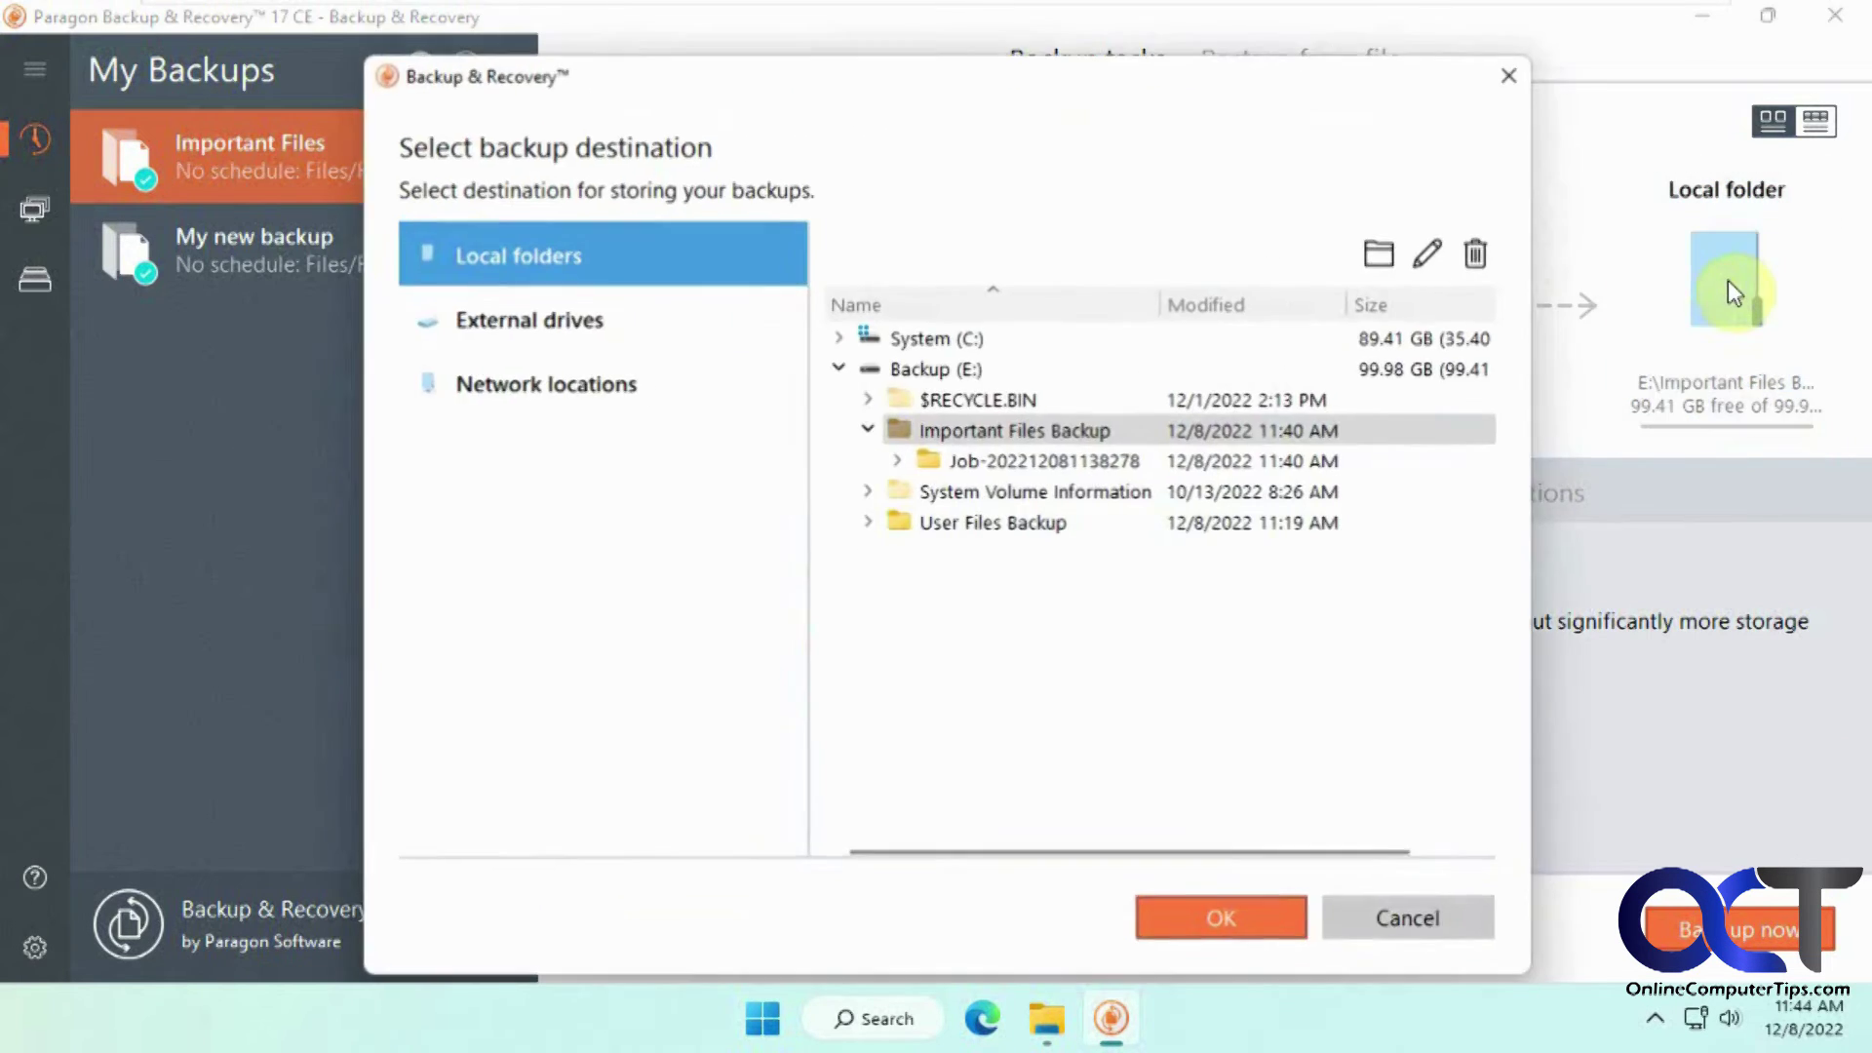
pyautogui.click(576, 324)
pyautogui.click(584, 378)
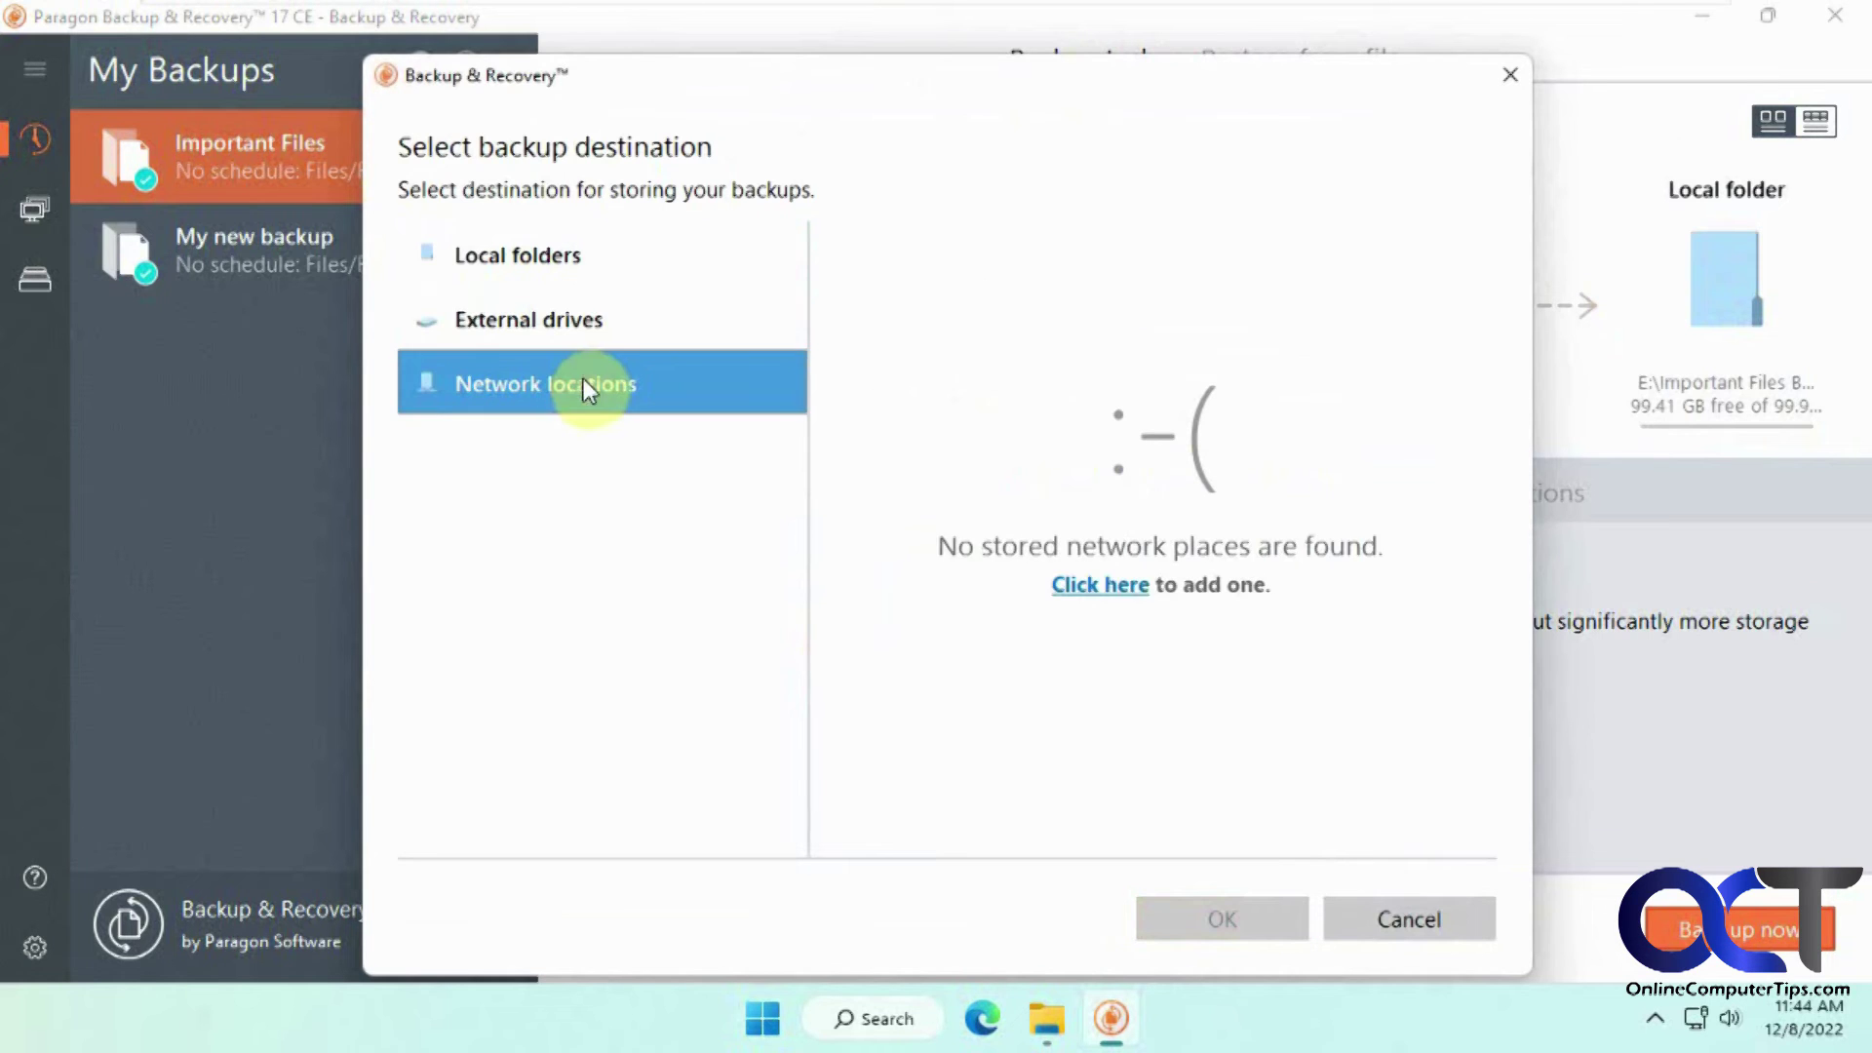
pyautogui.click(582, 326)
pyautogui.click(592, 283)
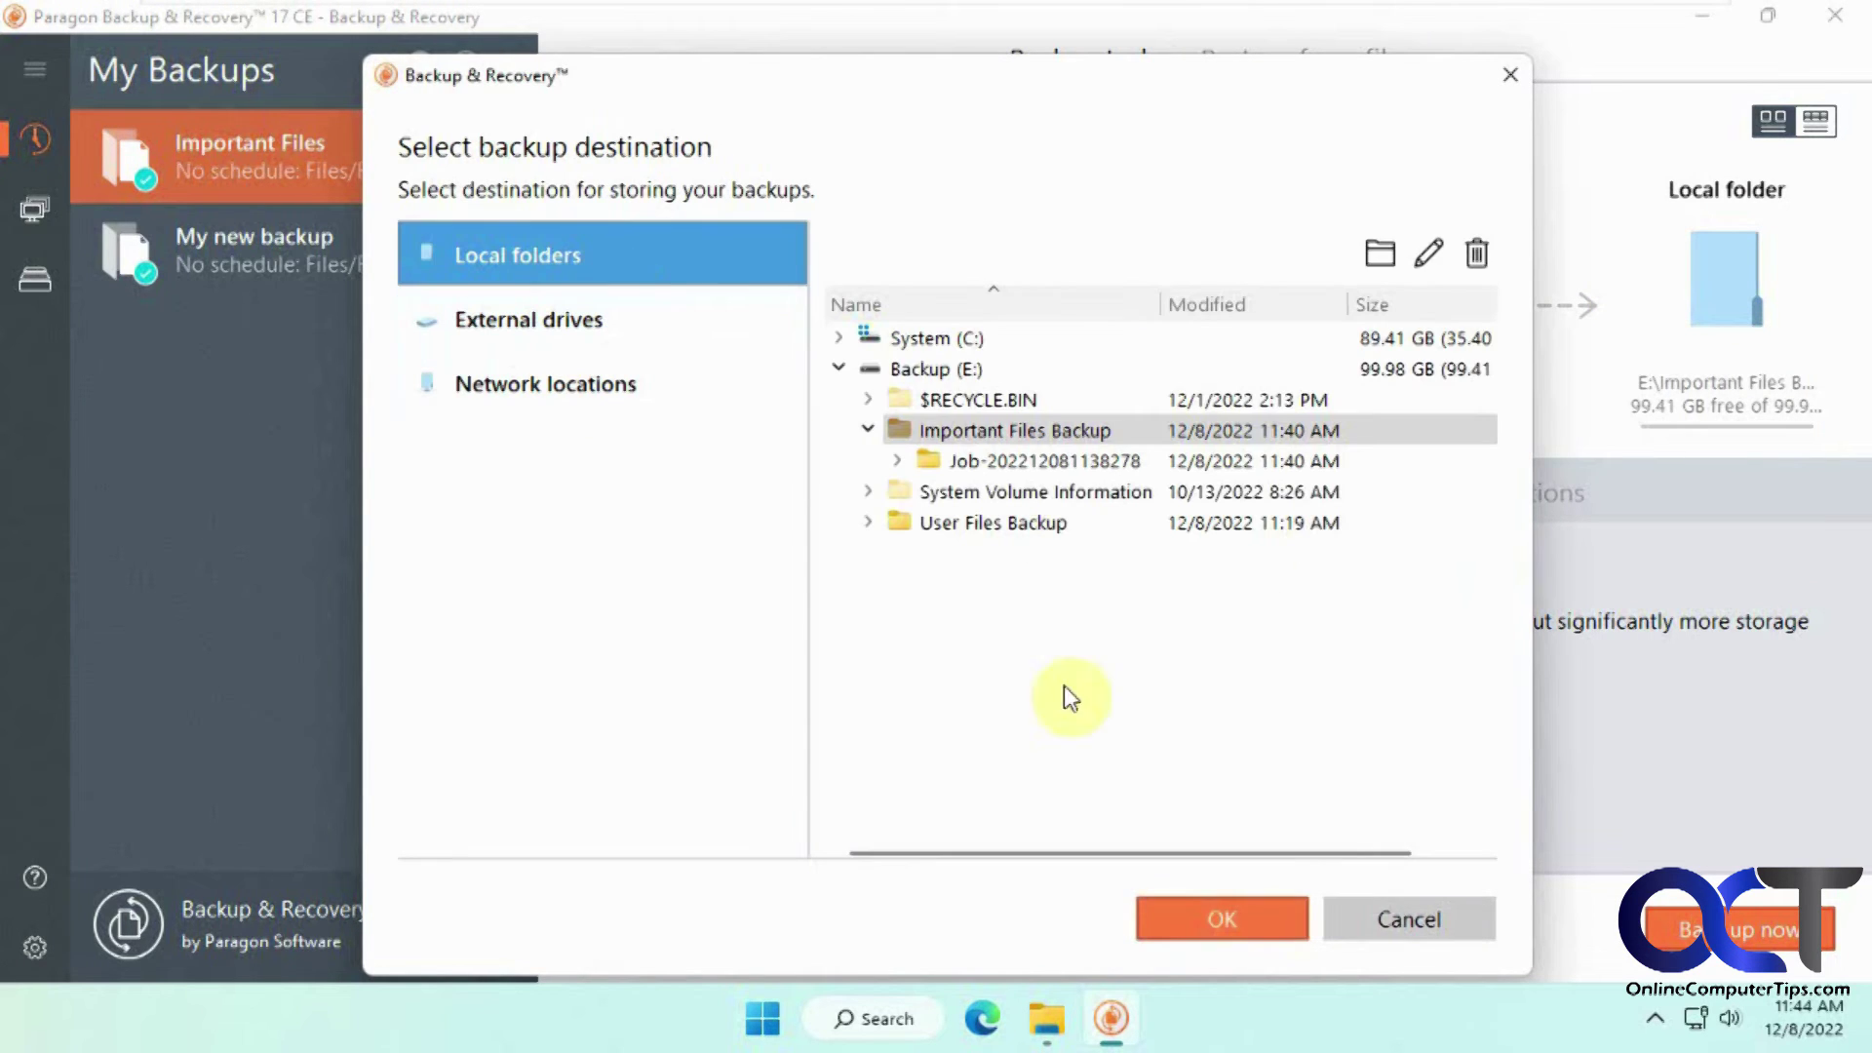
pyautogui.click(1437, 914)
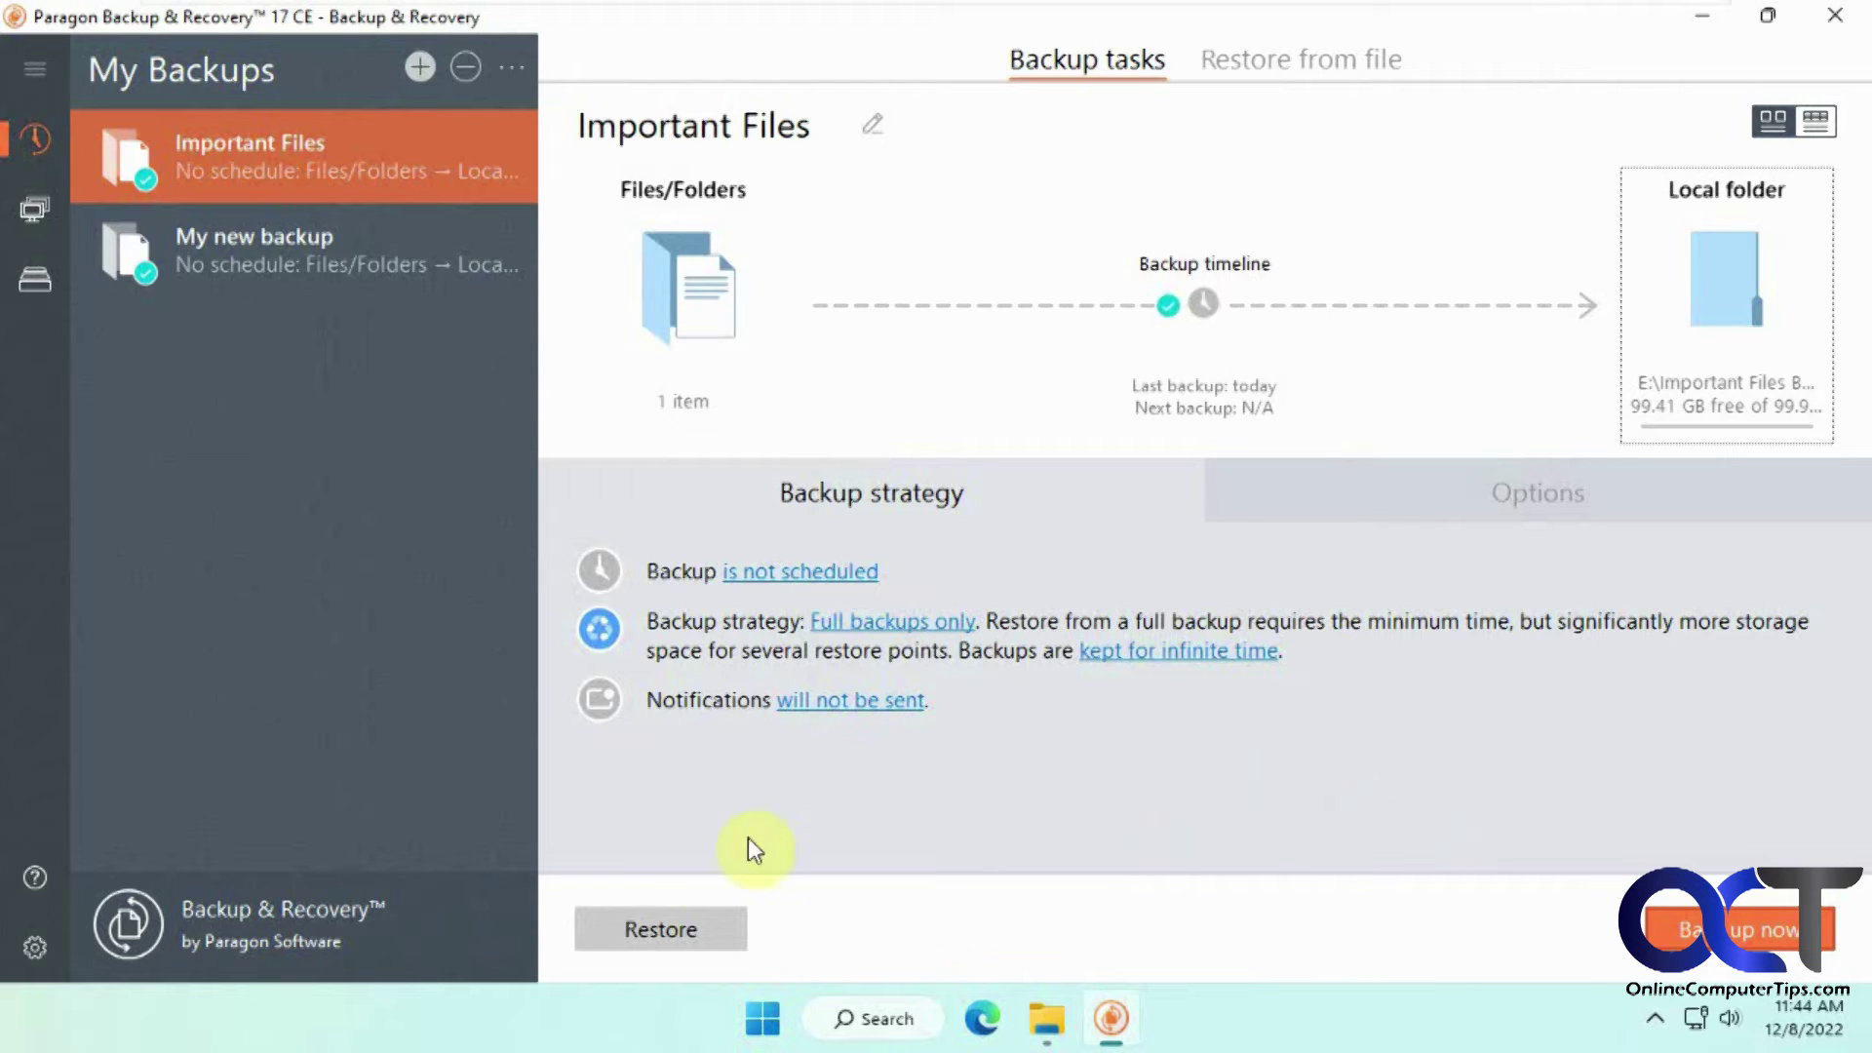
# Start restoring Important Files from the Today 11:41 AM version and choose Files/Folders
pyautogui.click(674, 924)
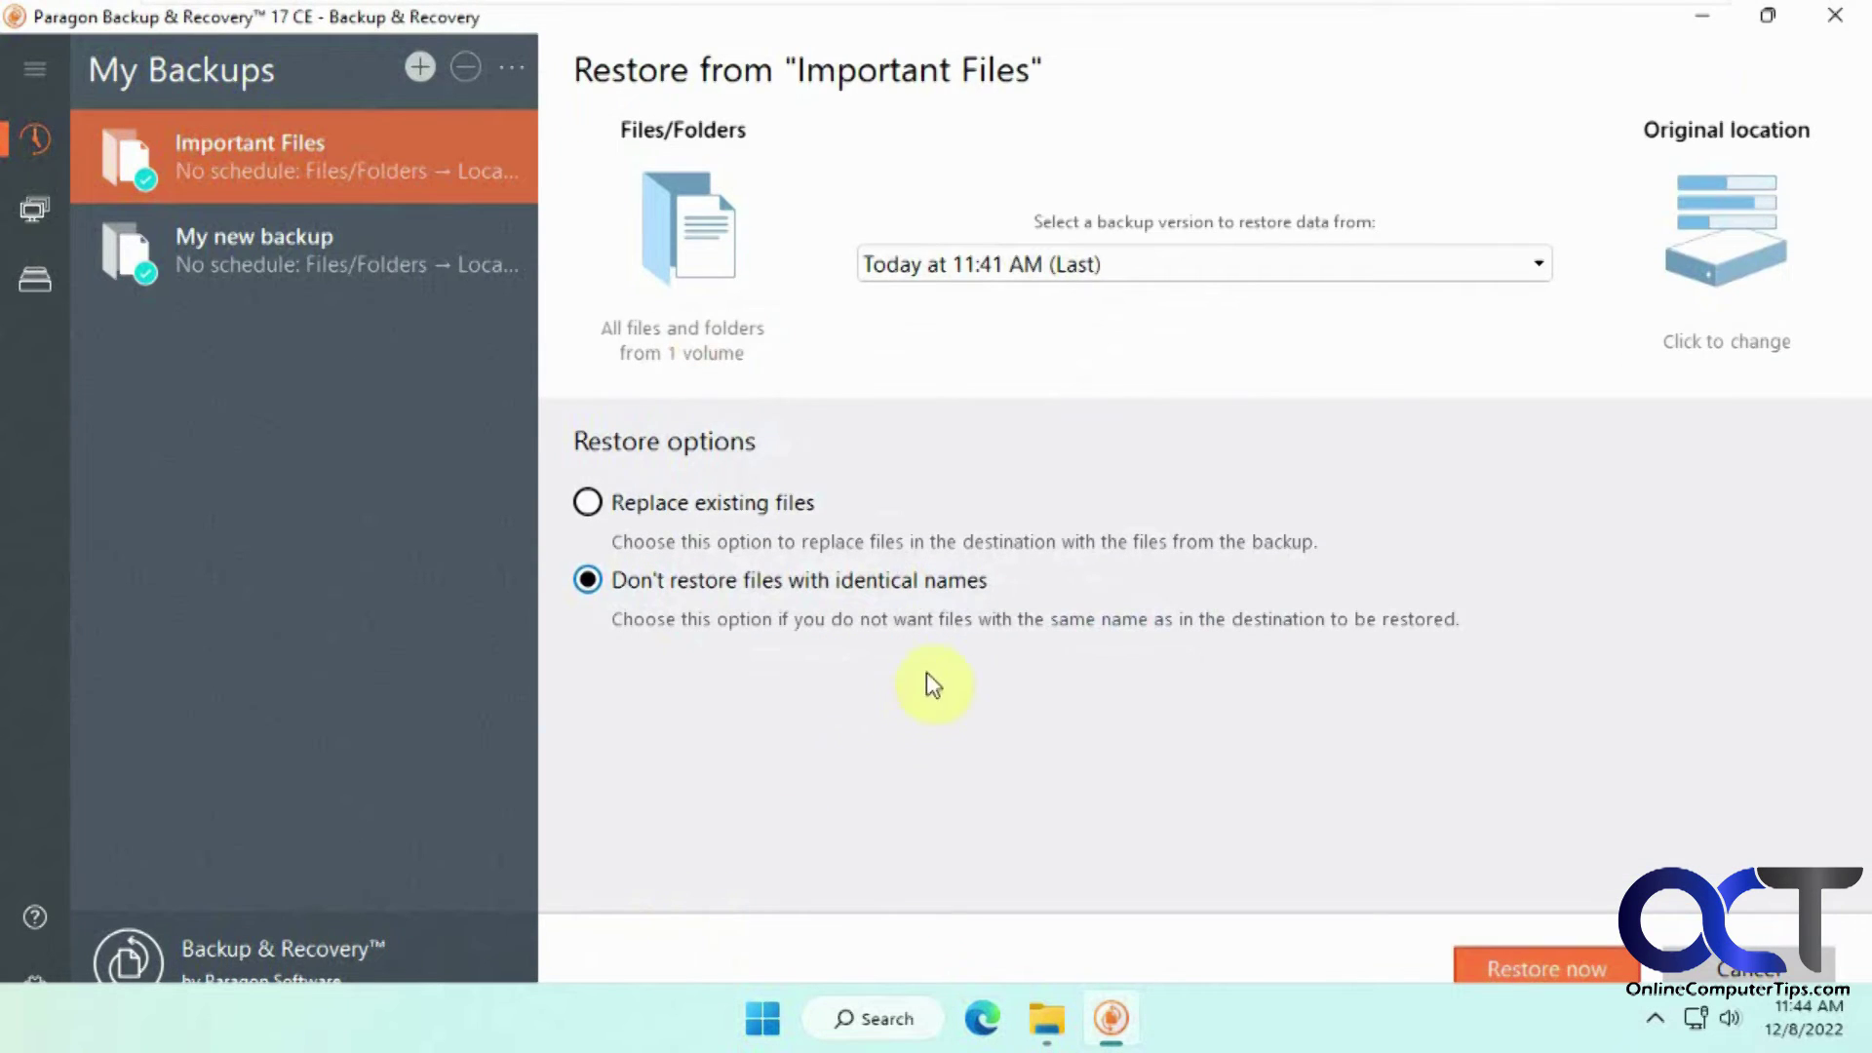
pyautogui.click(1134, 279)
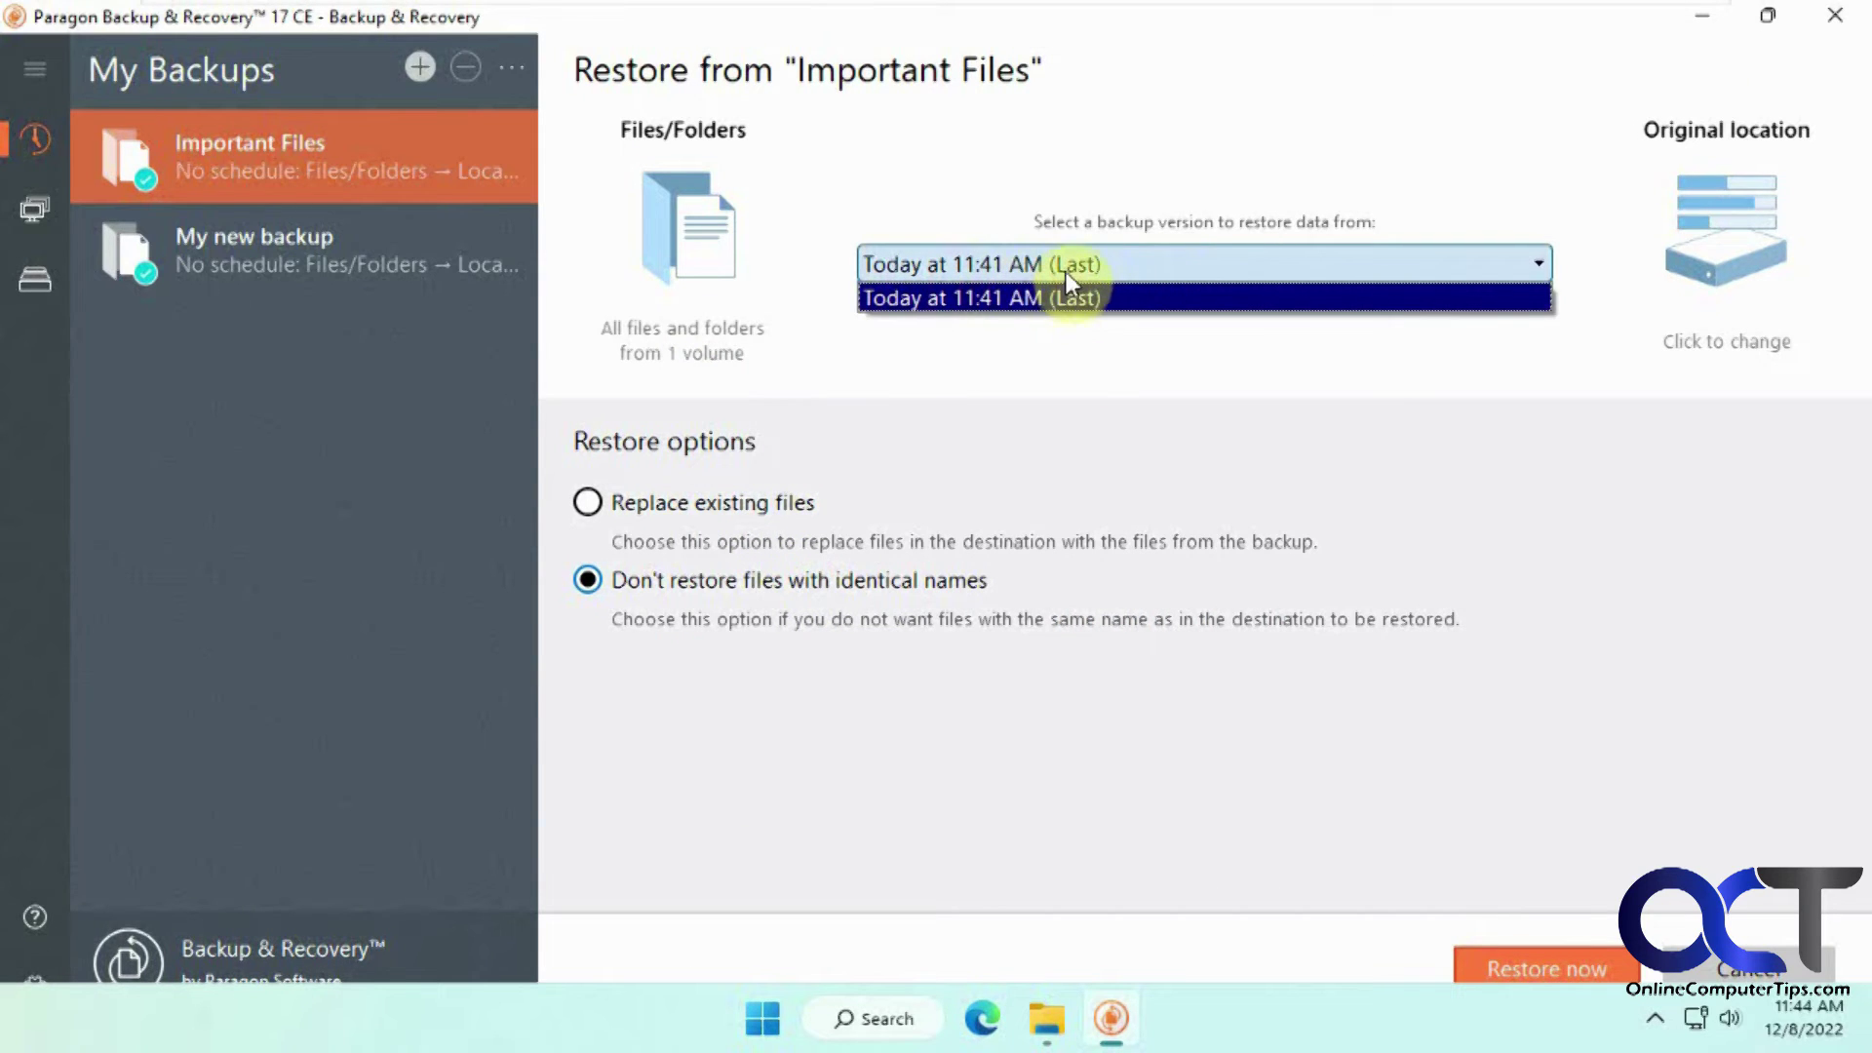
pyautogui.click(1082, 352)
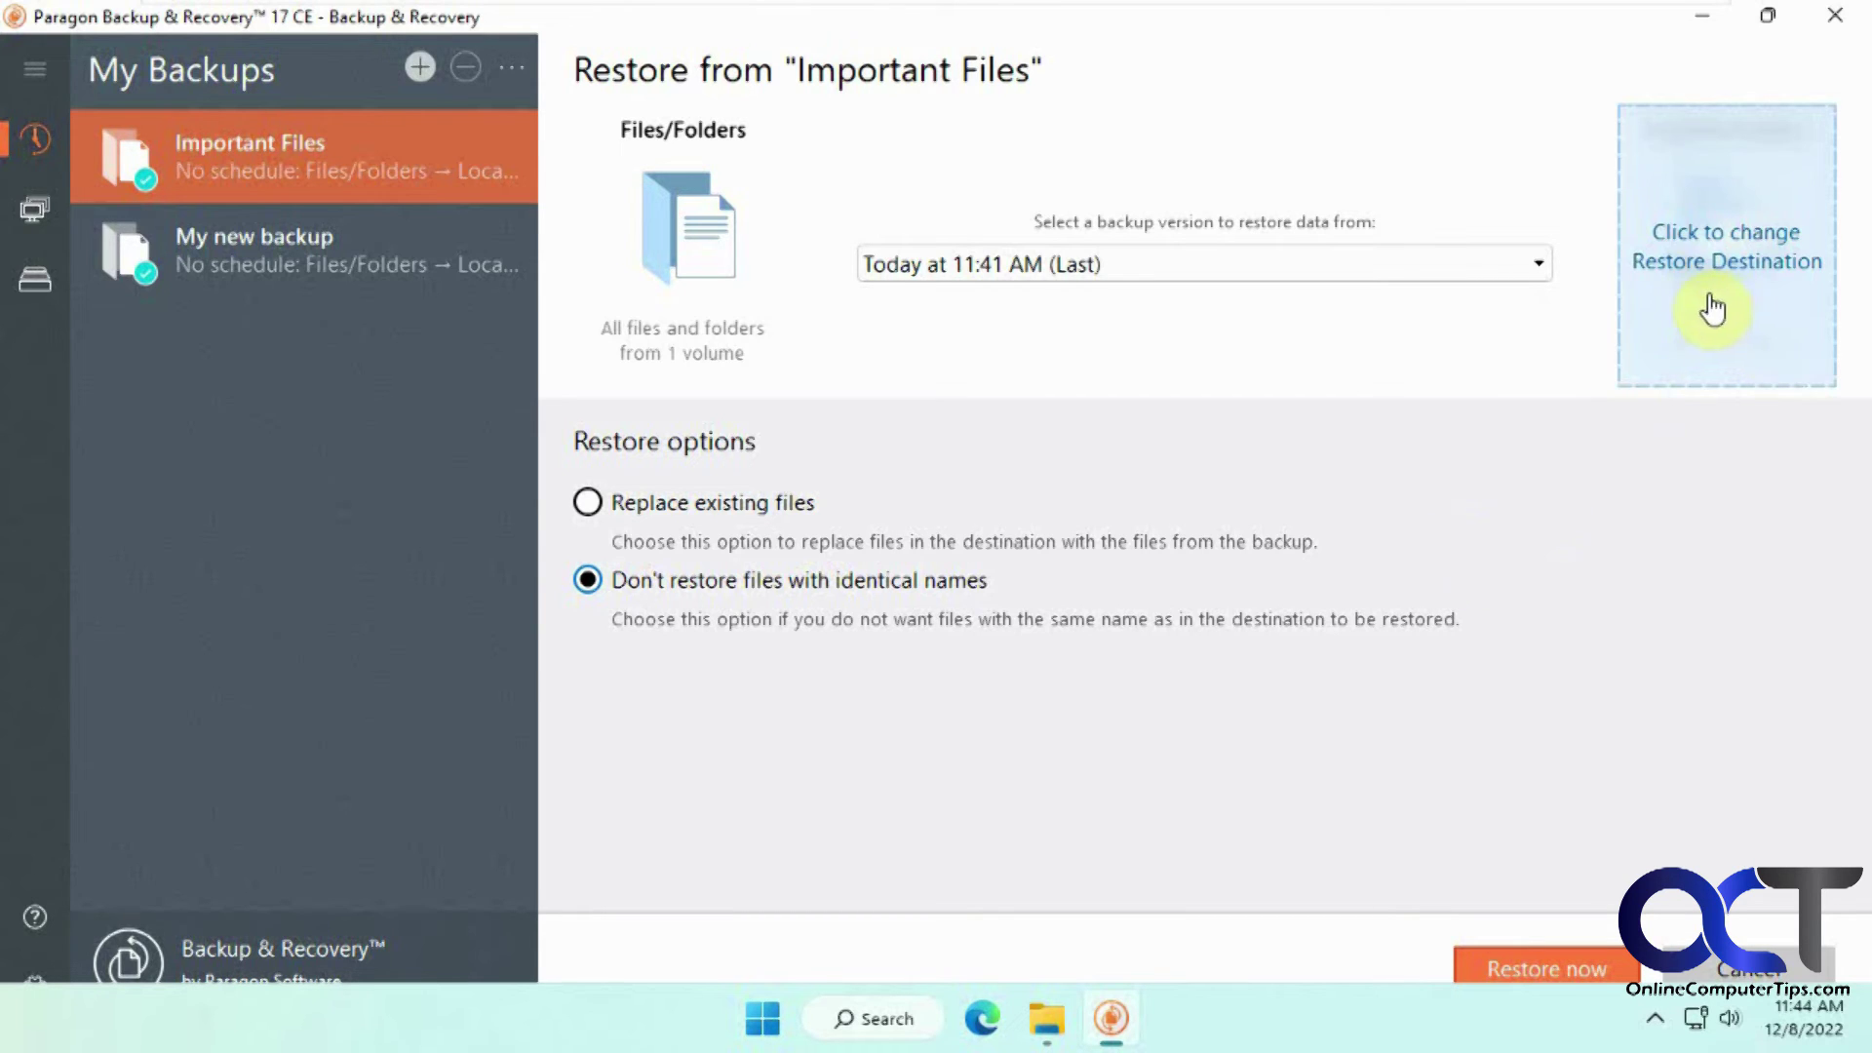
pyautogui.click(715, 276)
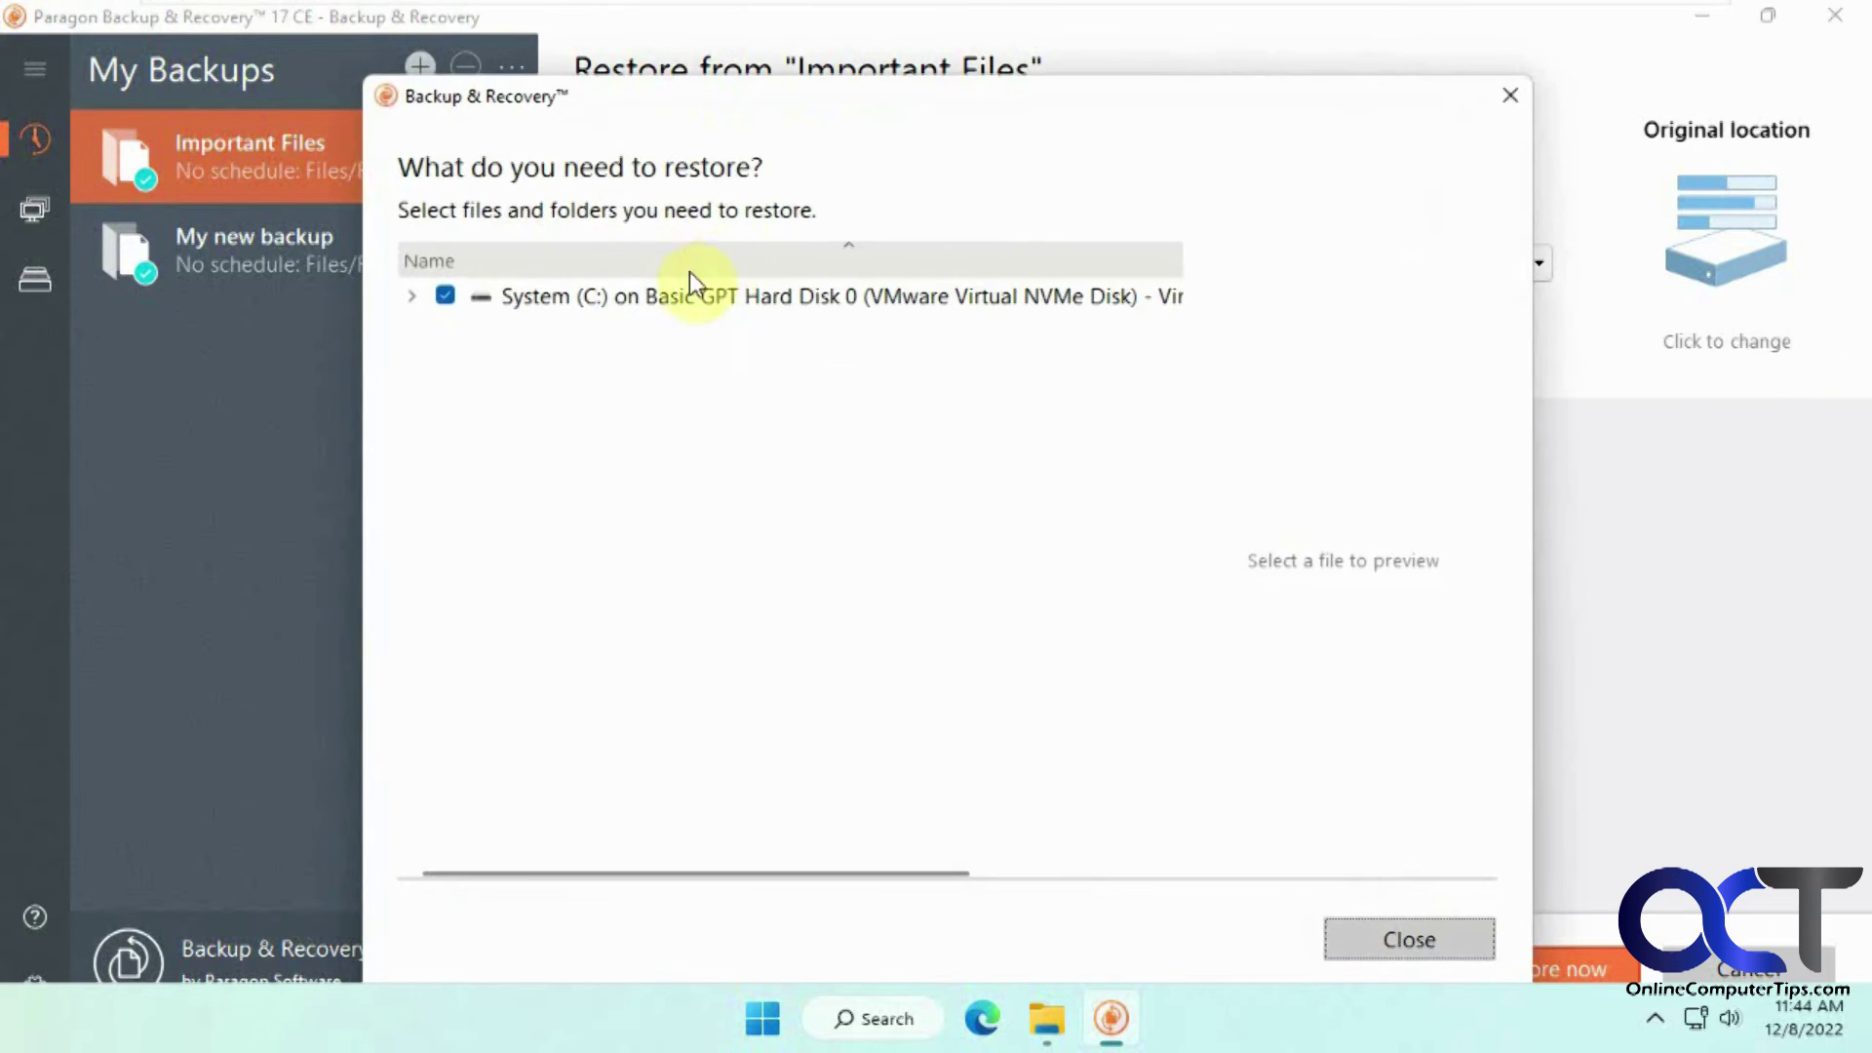
# Select only Export Settings.txt and Logs.txt from the Important Files backup
pyautogui.click(411, 298)
pyautogui.click(441, 332)
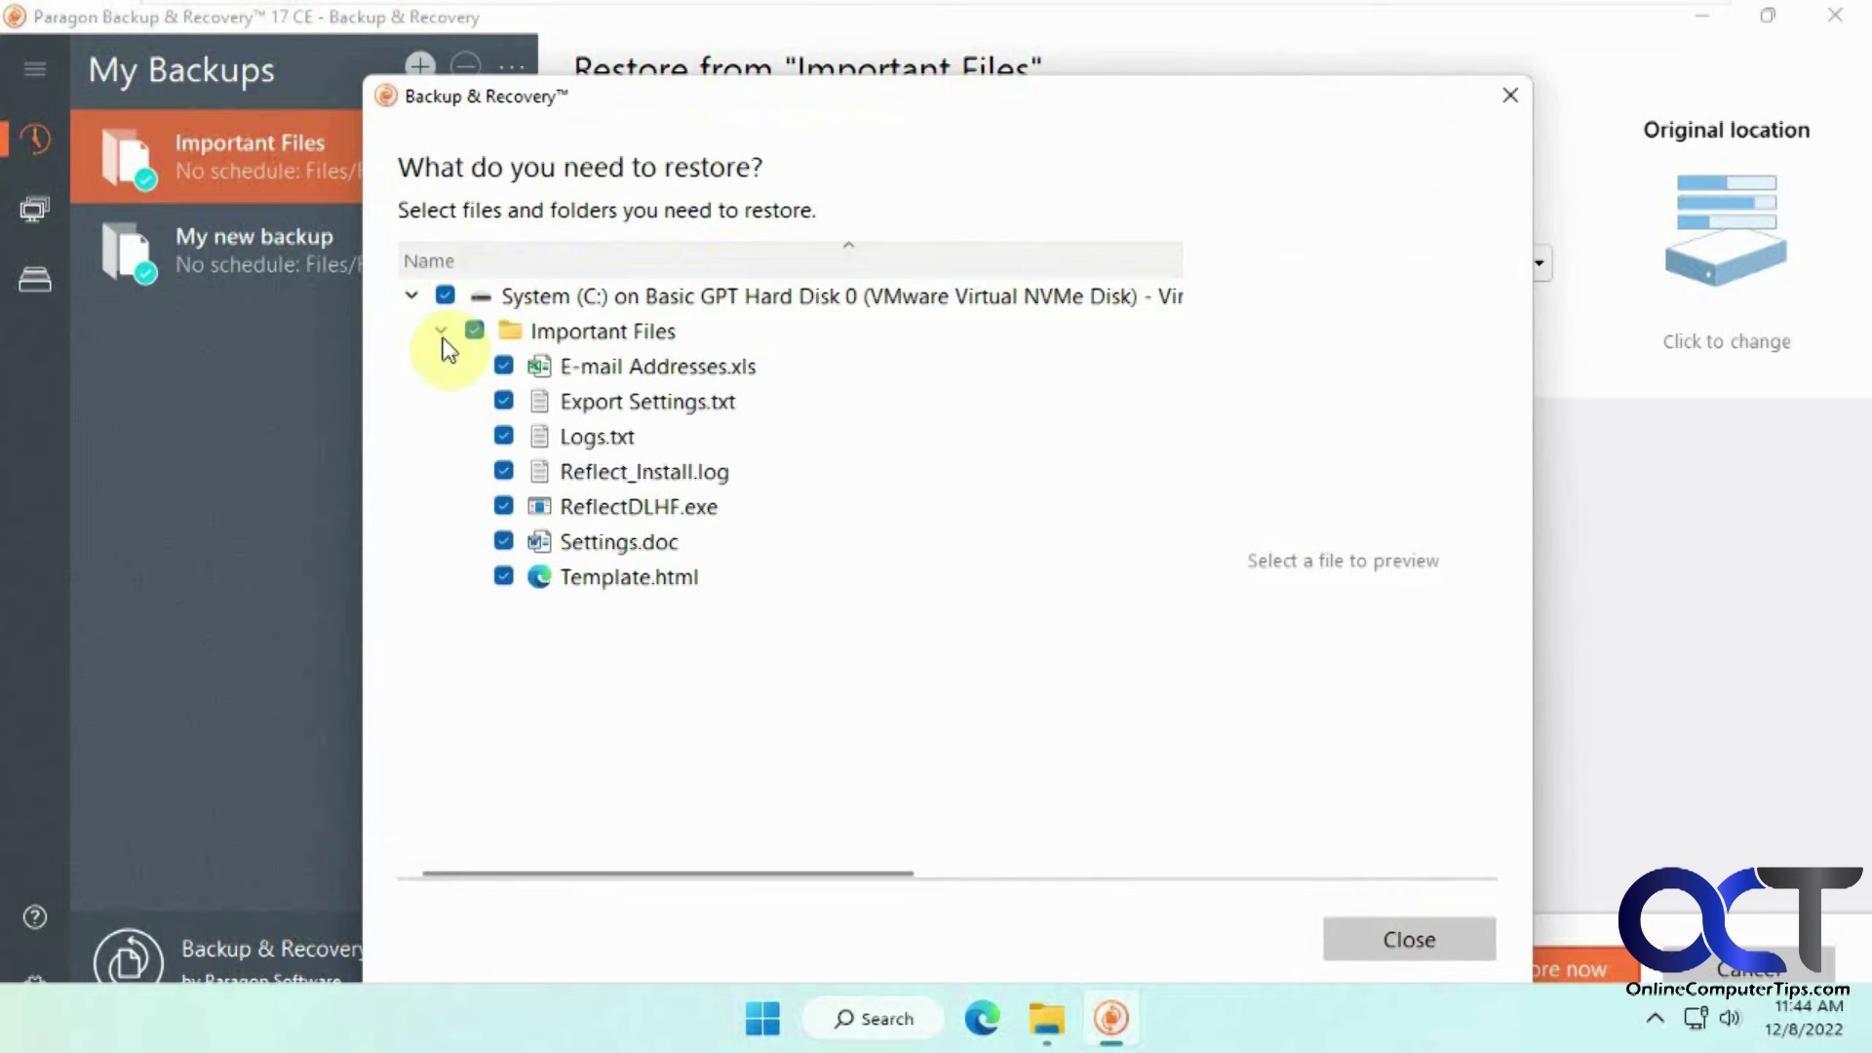
pyautogui.click(473, 331)
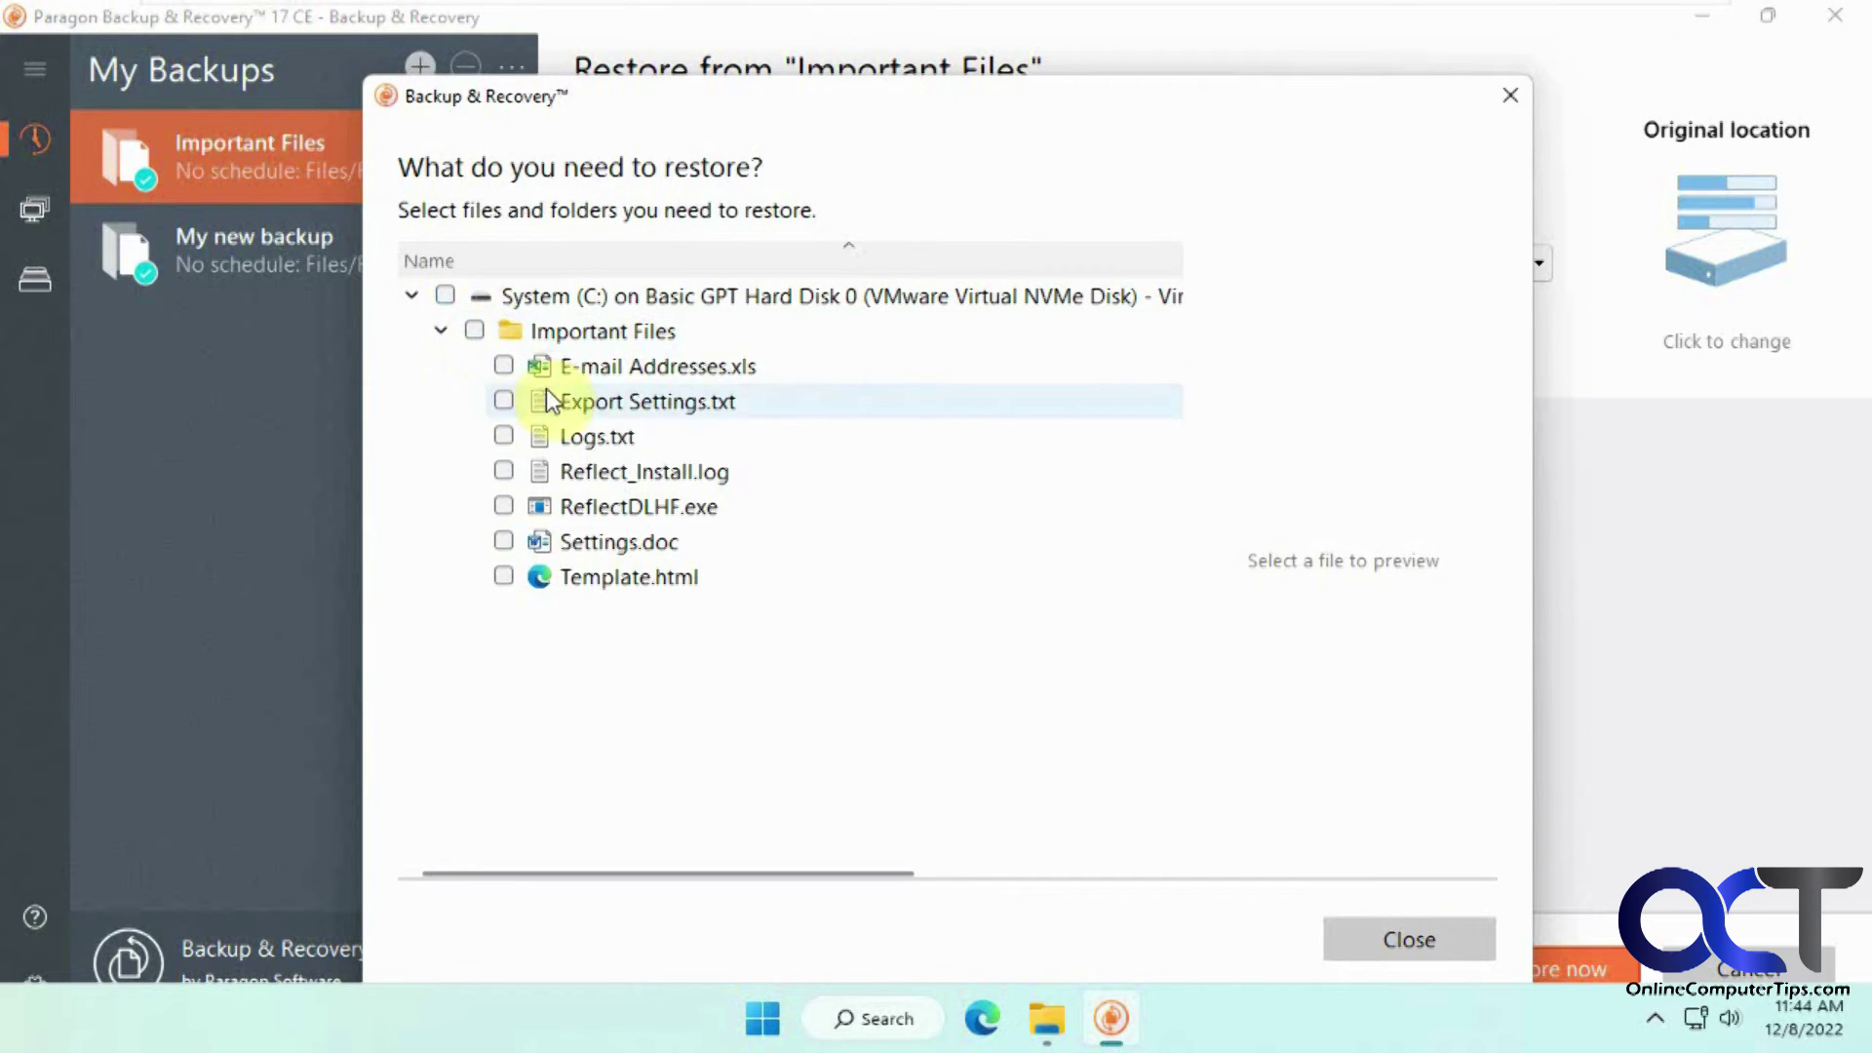
pyautogui.click(503, 435)
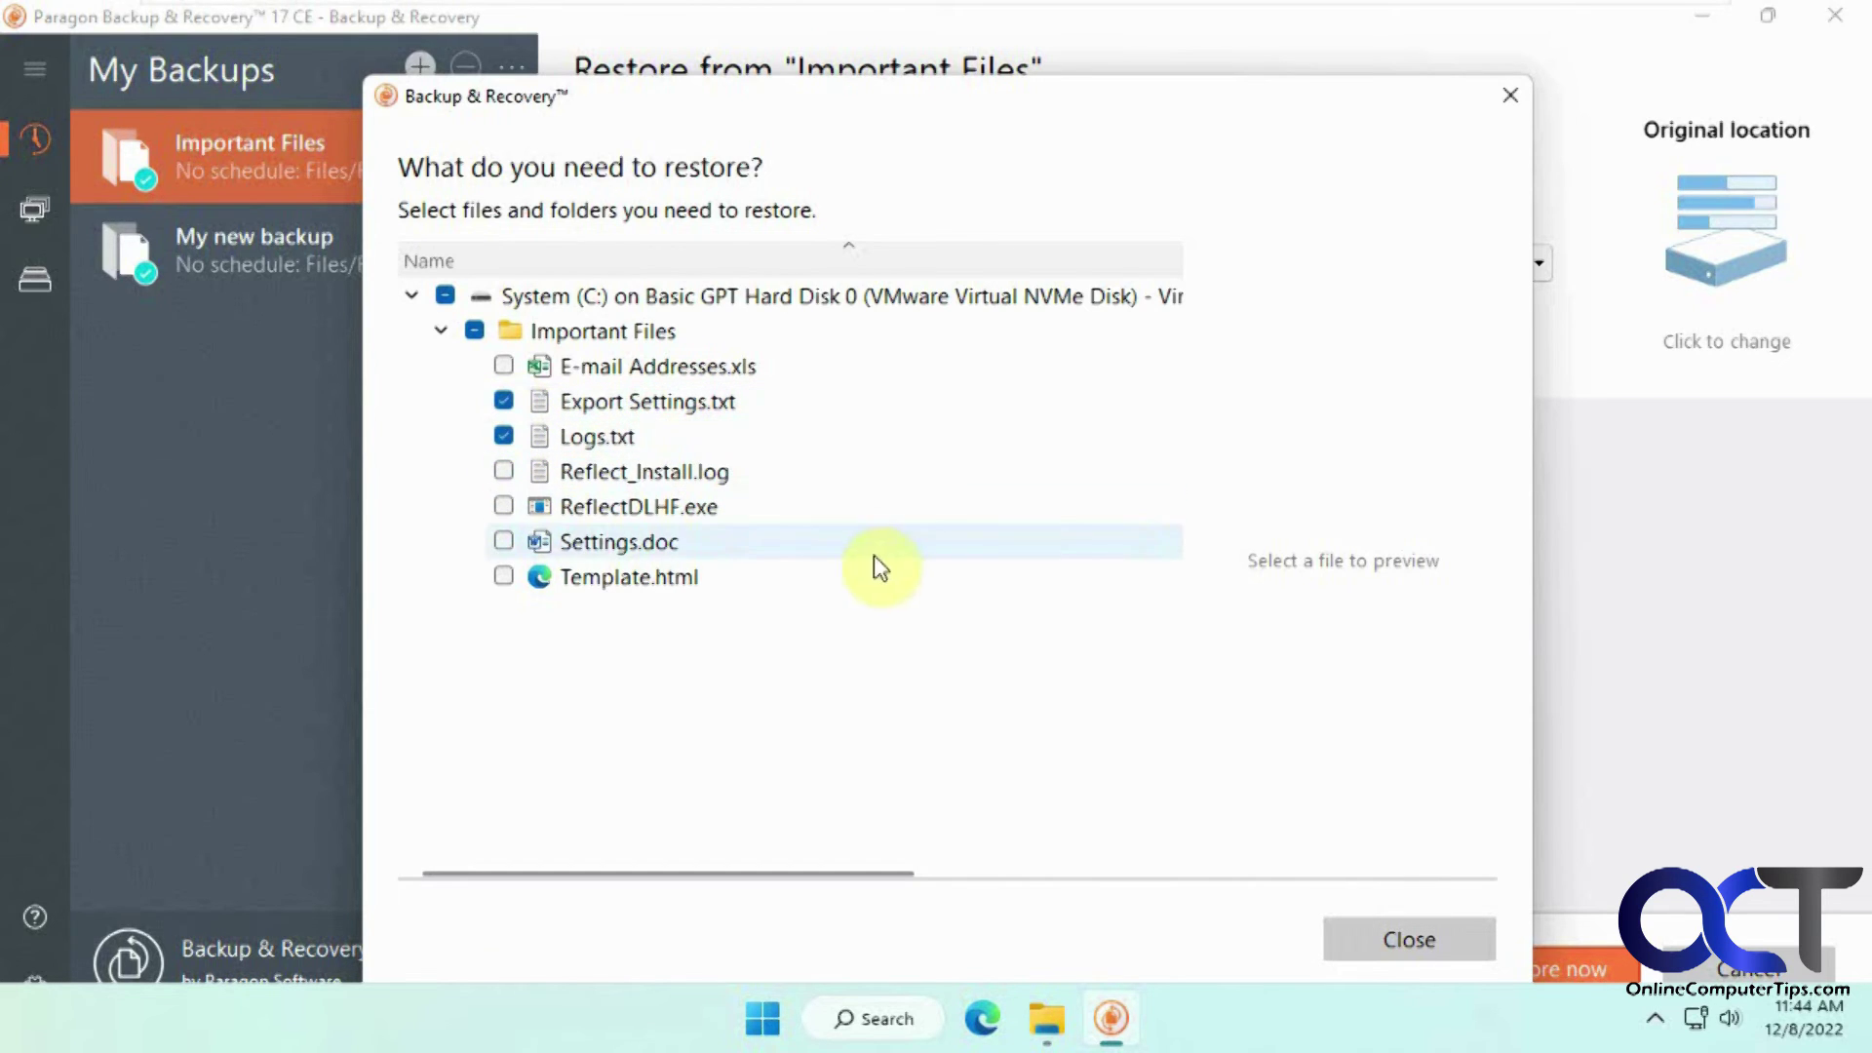
pyautogui.click(1414, 951)
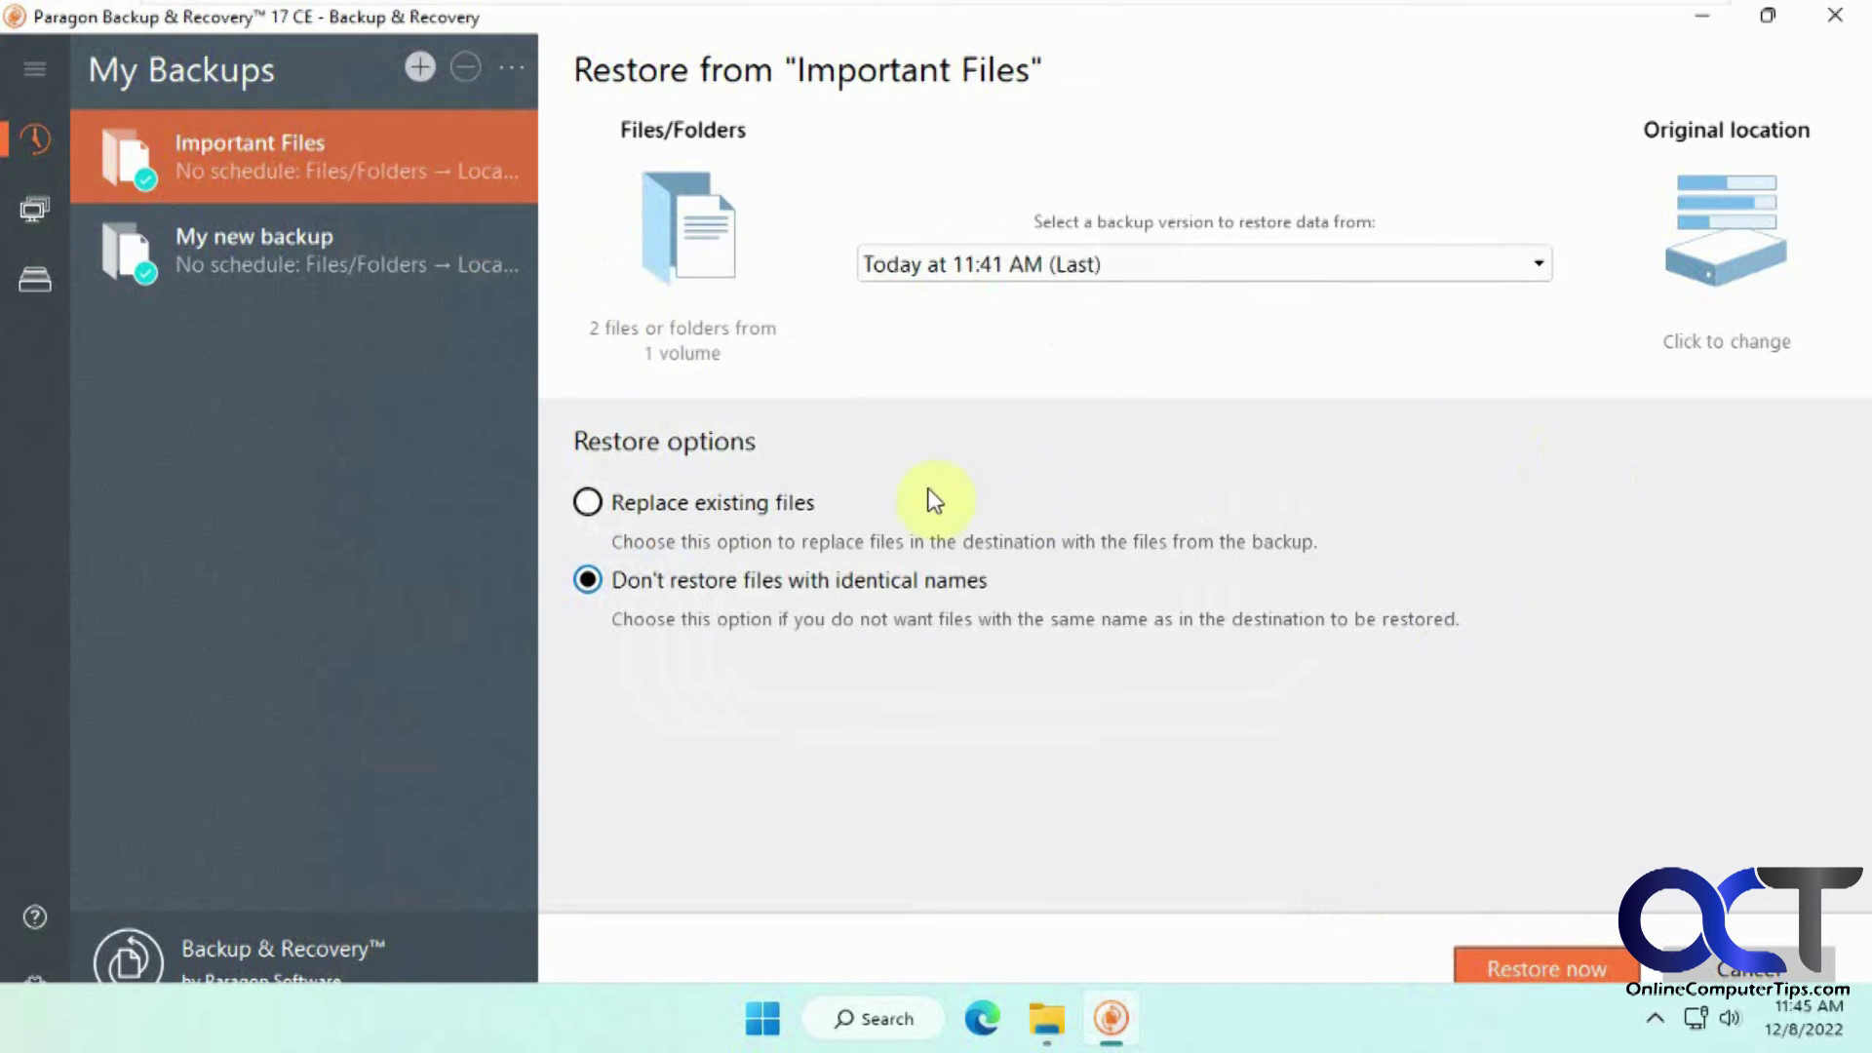
# Restore the two files to a different location, Backup (E:), and confirm the restore
pyautogui.click(1740, 271)
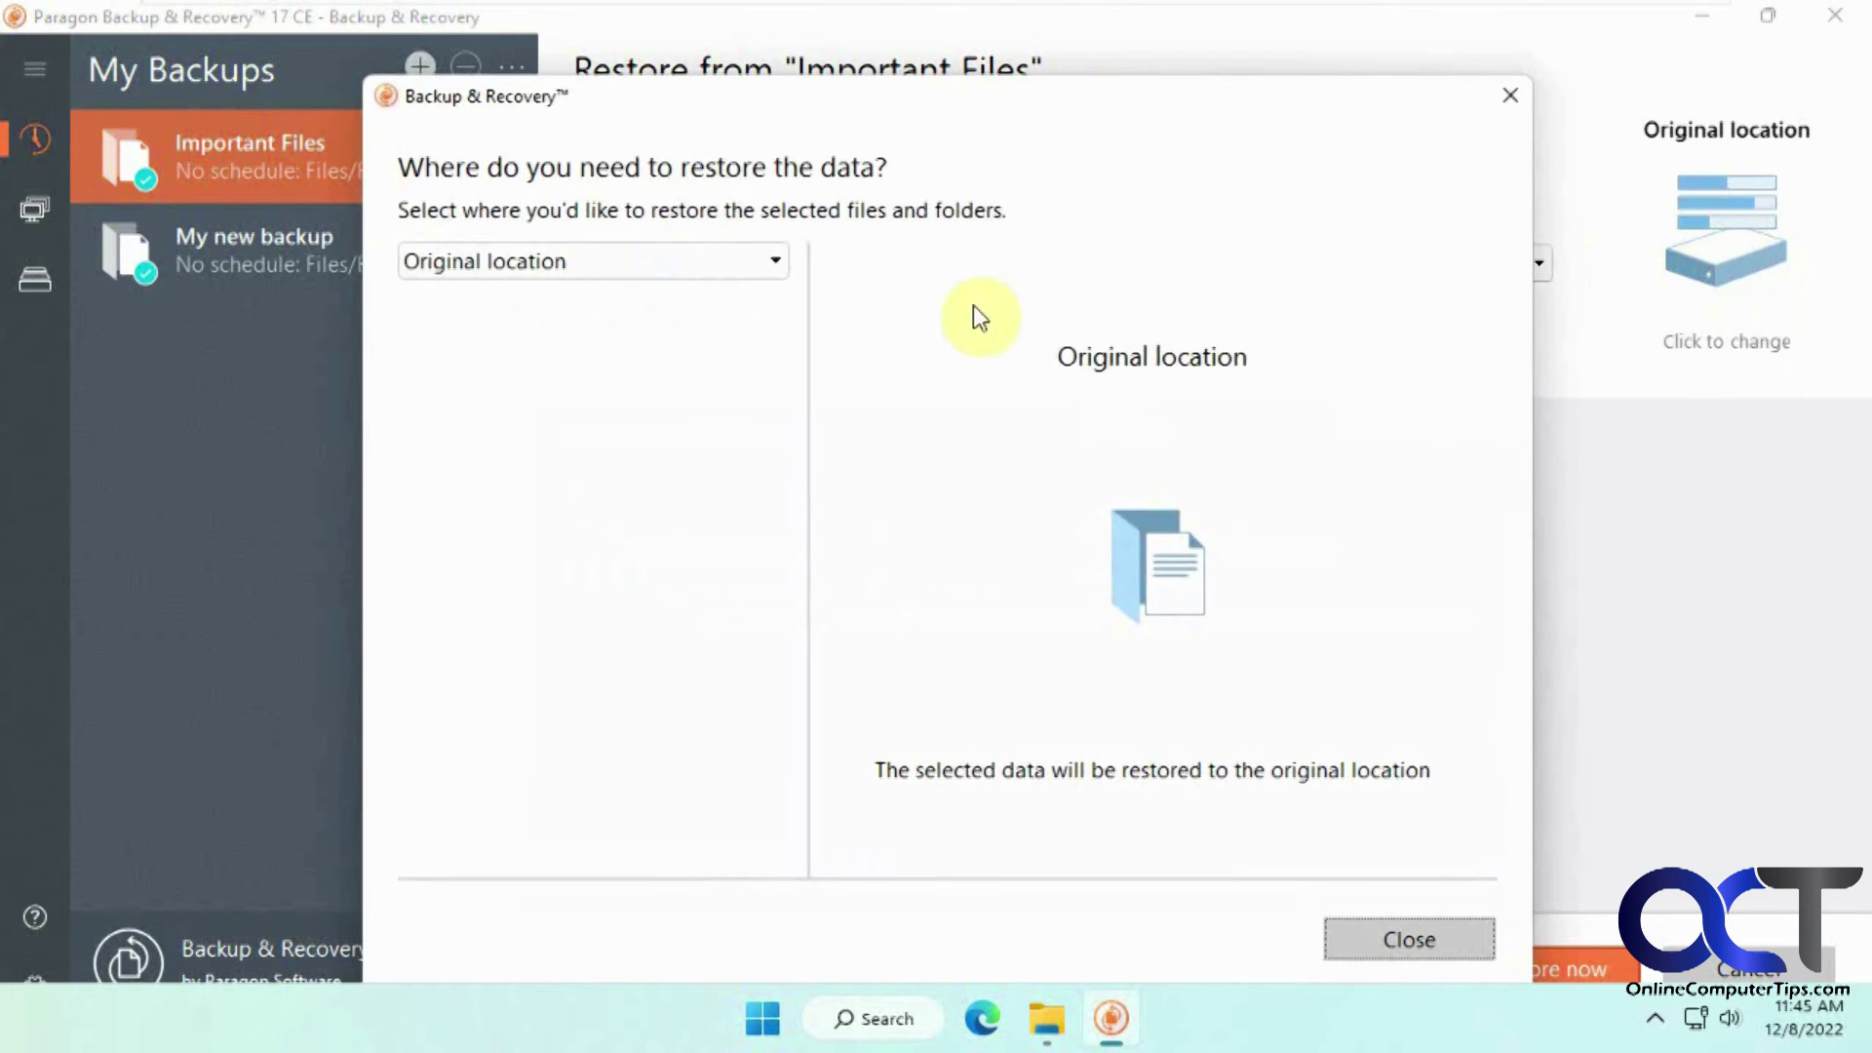
pyautogui.click(754, 269)
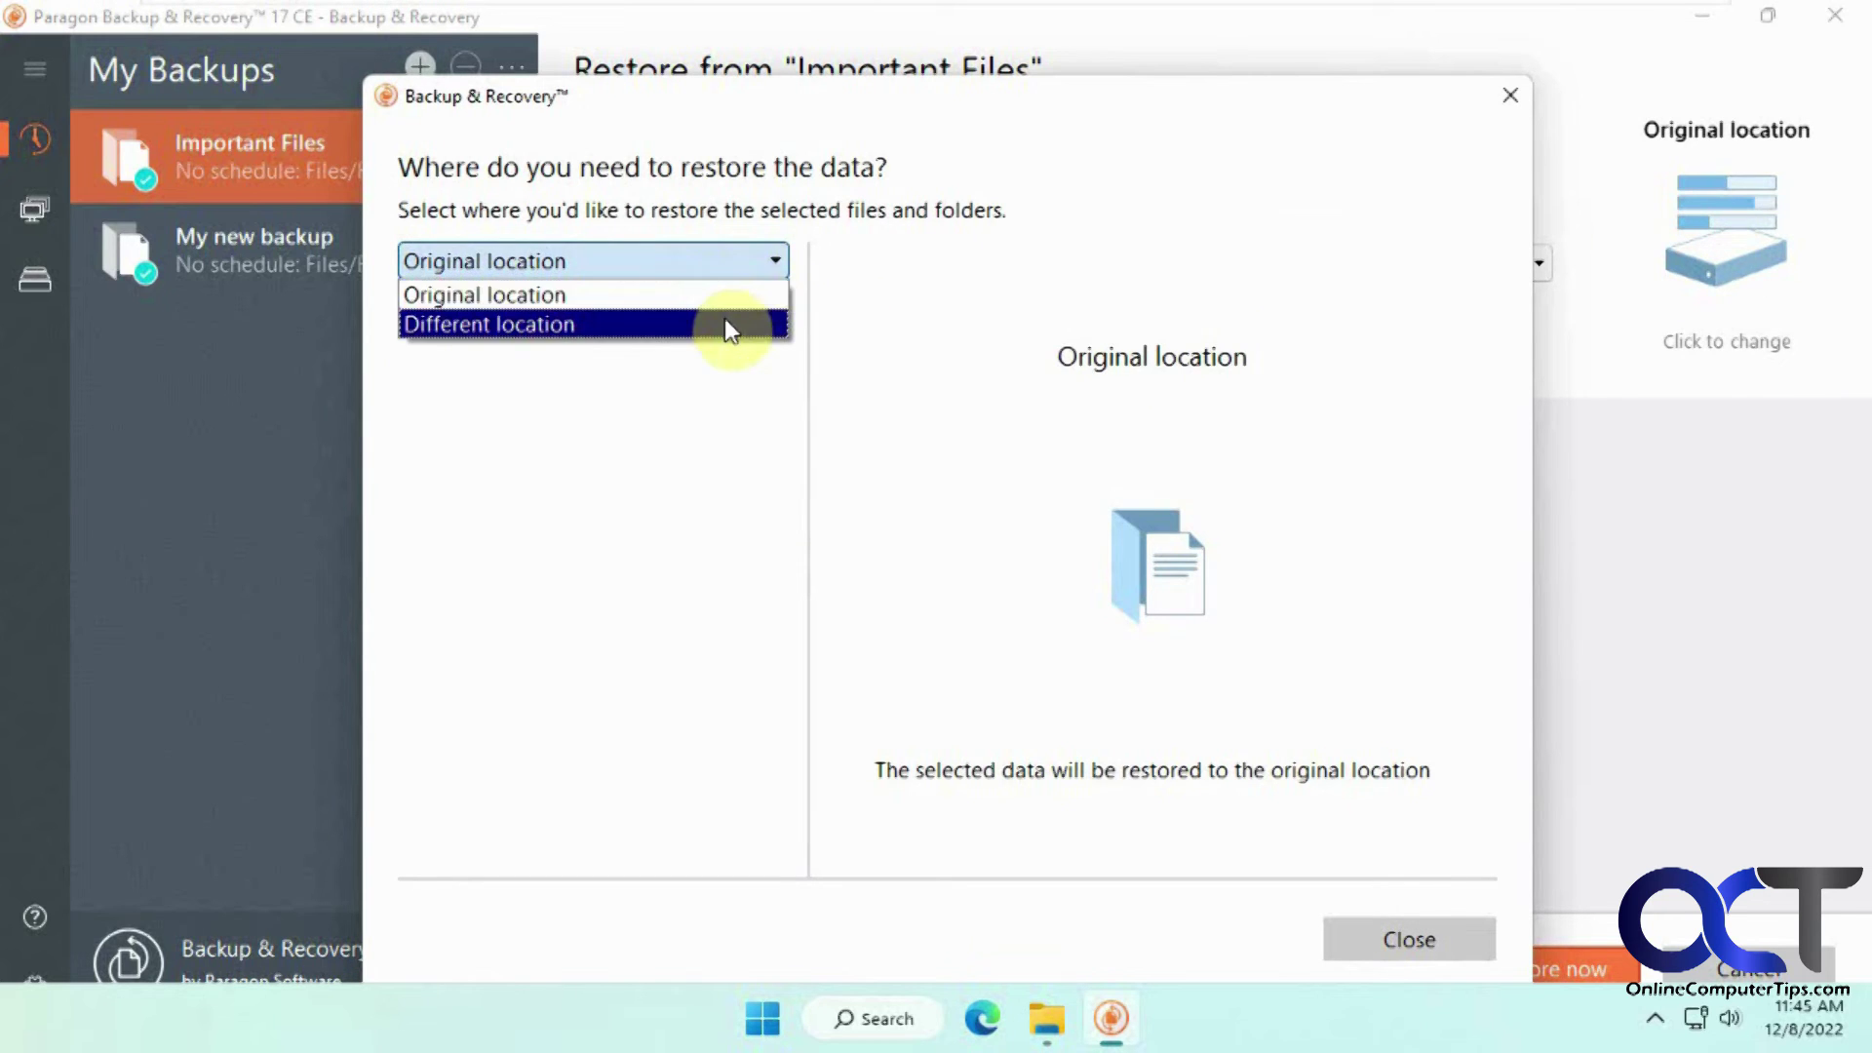
pyautogui.click(724, 319)
pyautogui.click(835, 445)
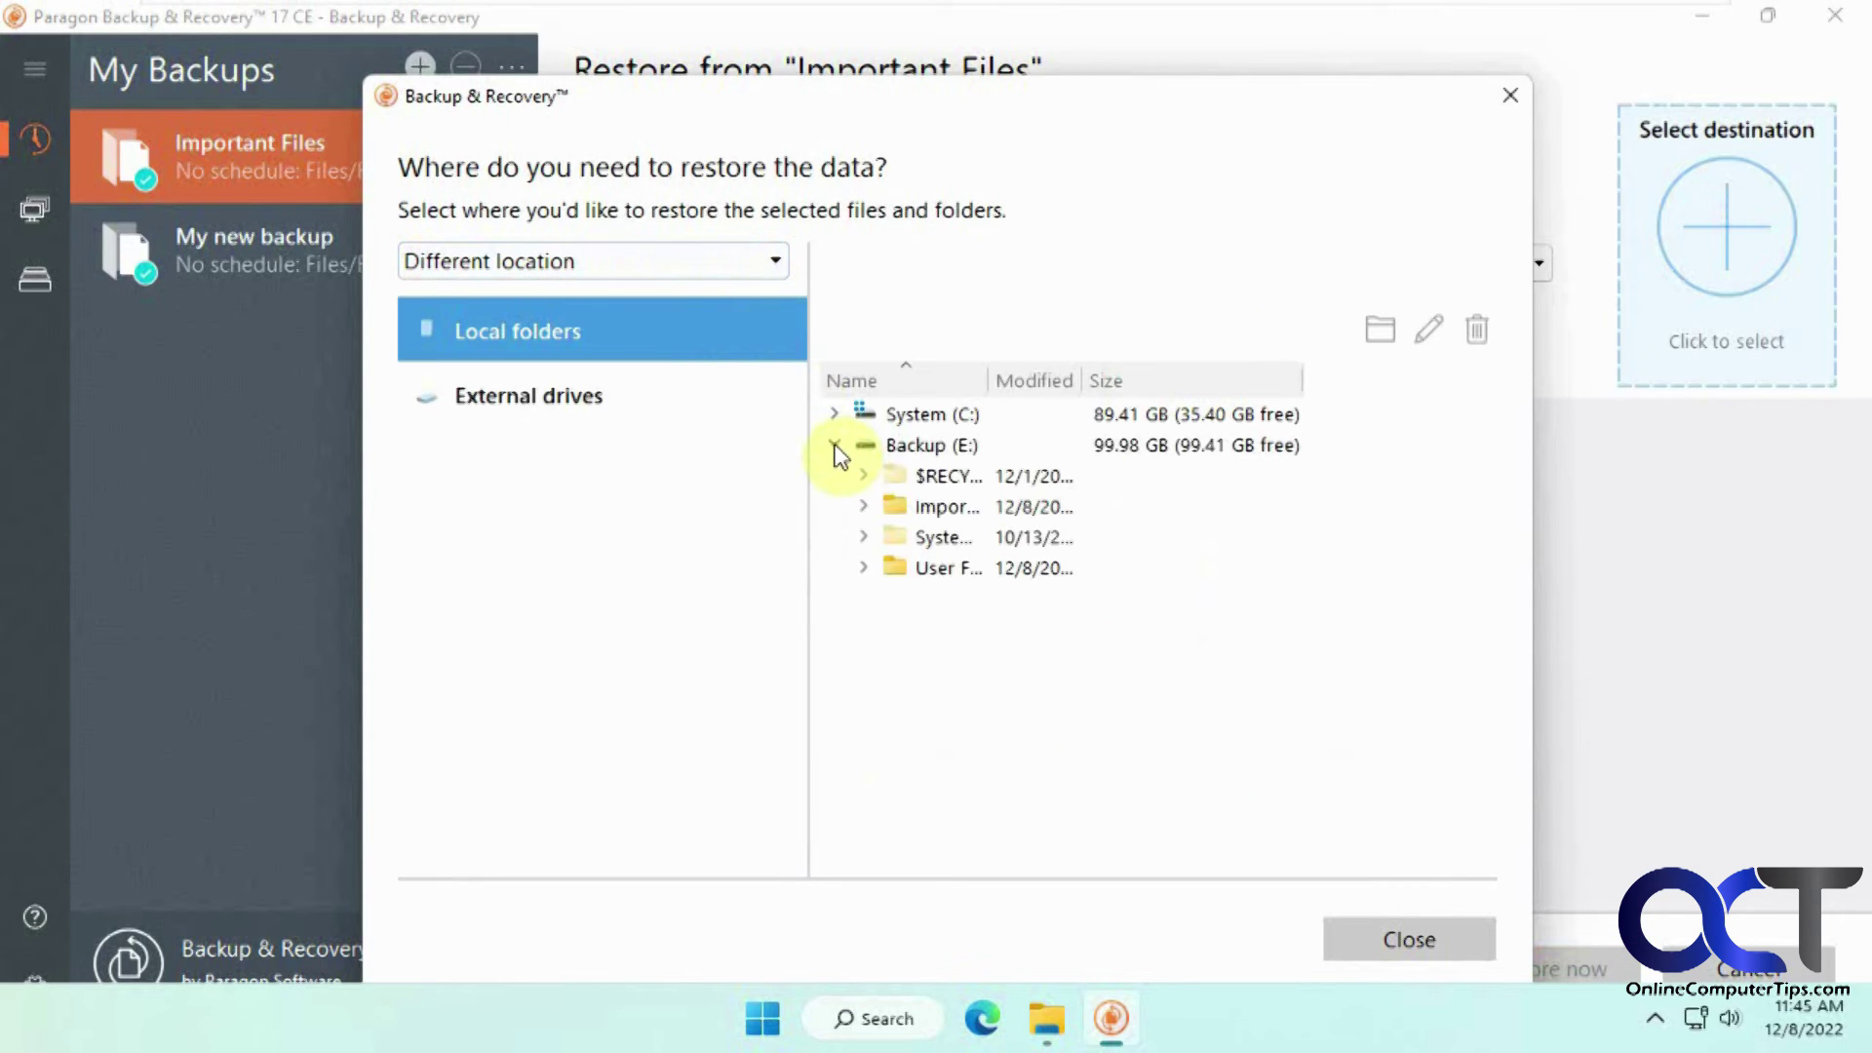
pyautogui.click(944, 454)
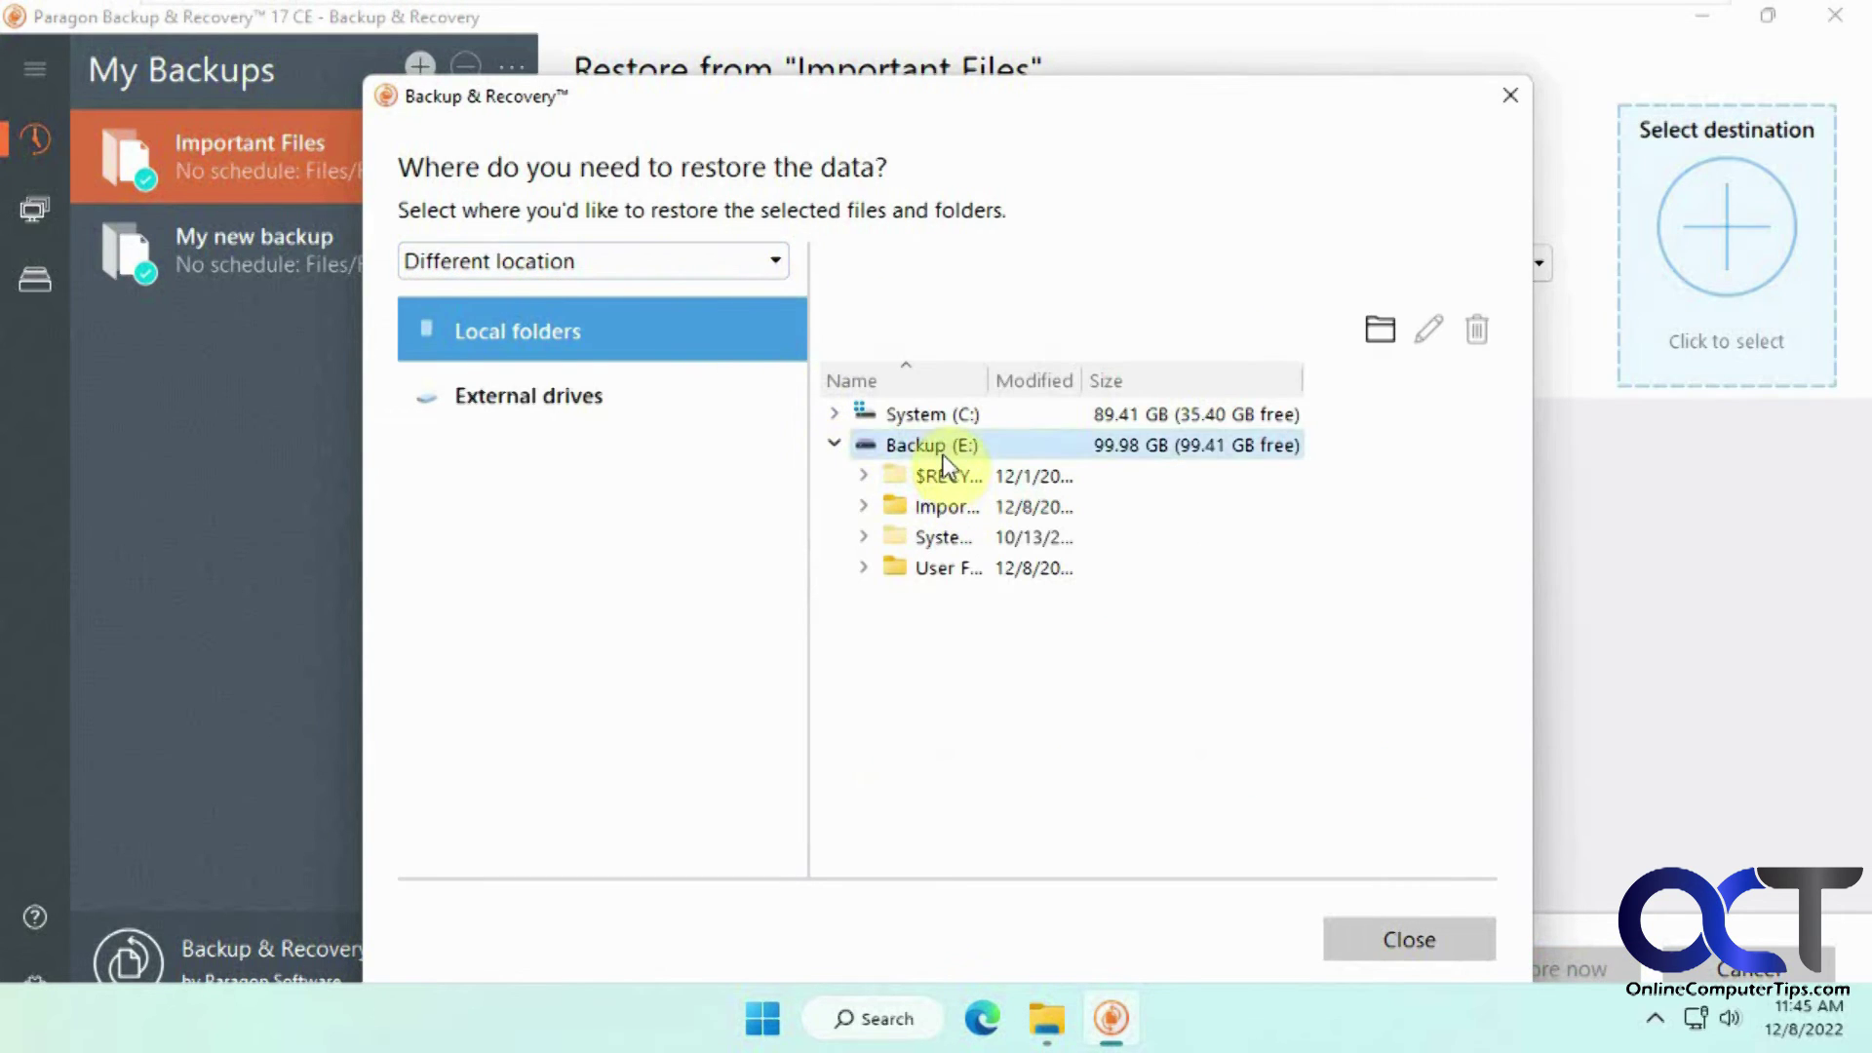
pyautogui.click(1414, 940)
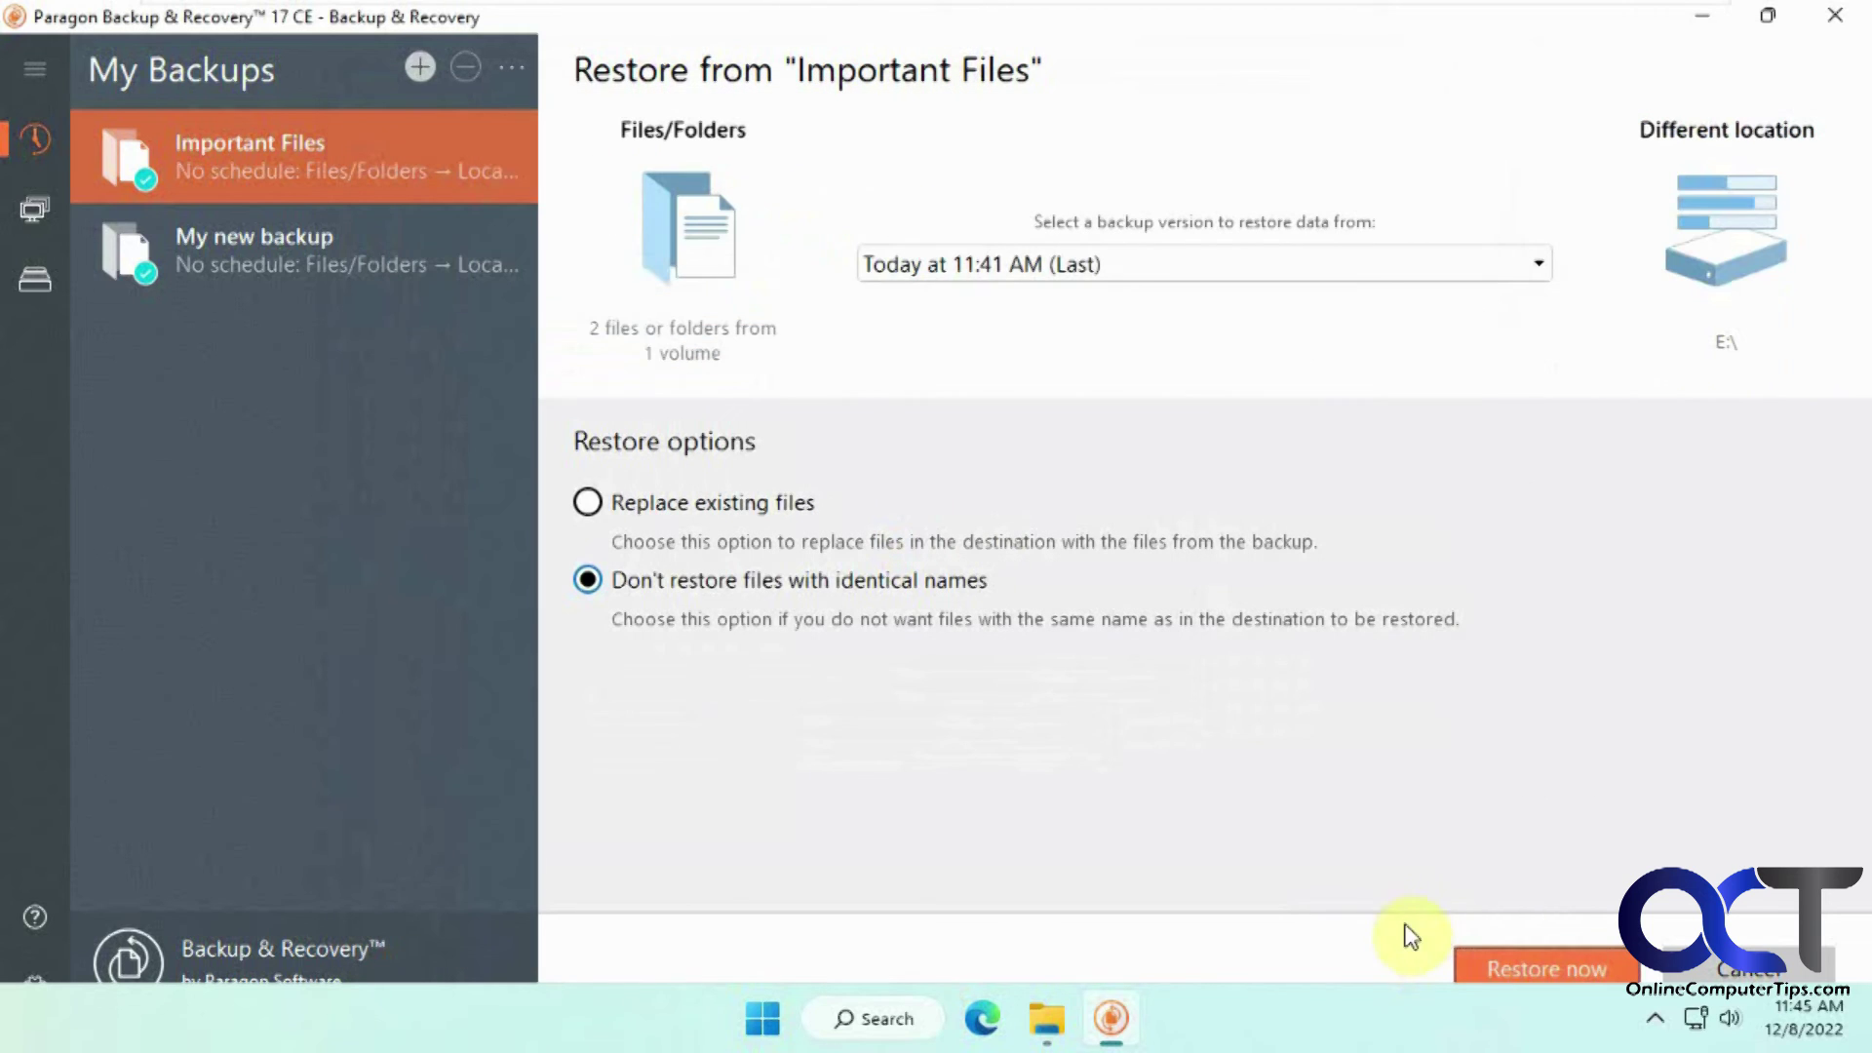
pyautogui.click(1556, 960)
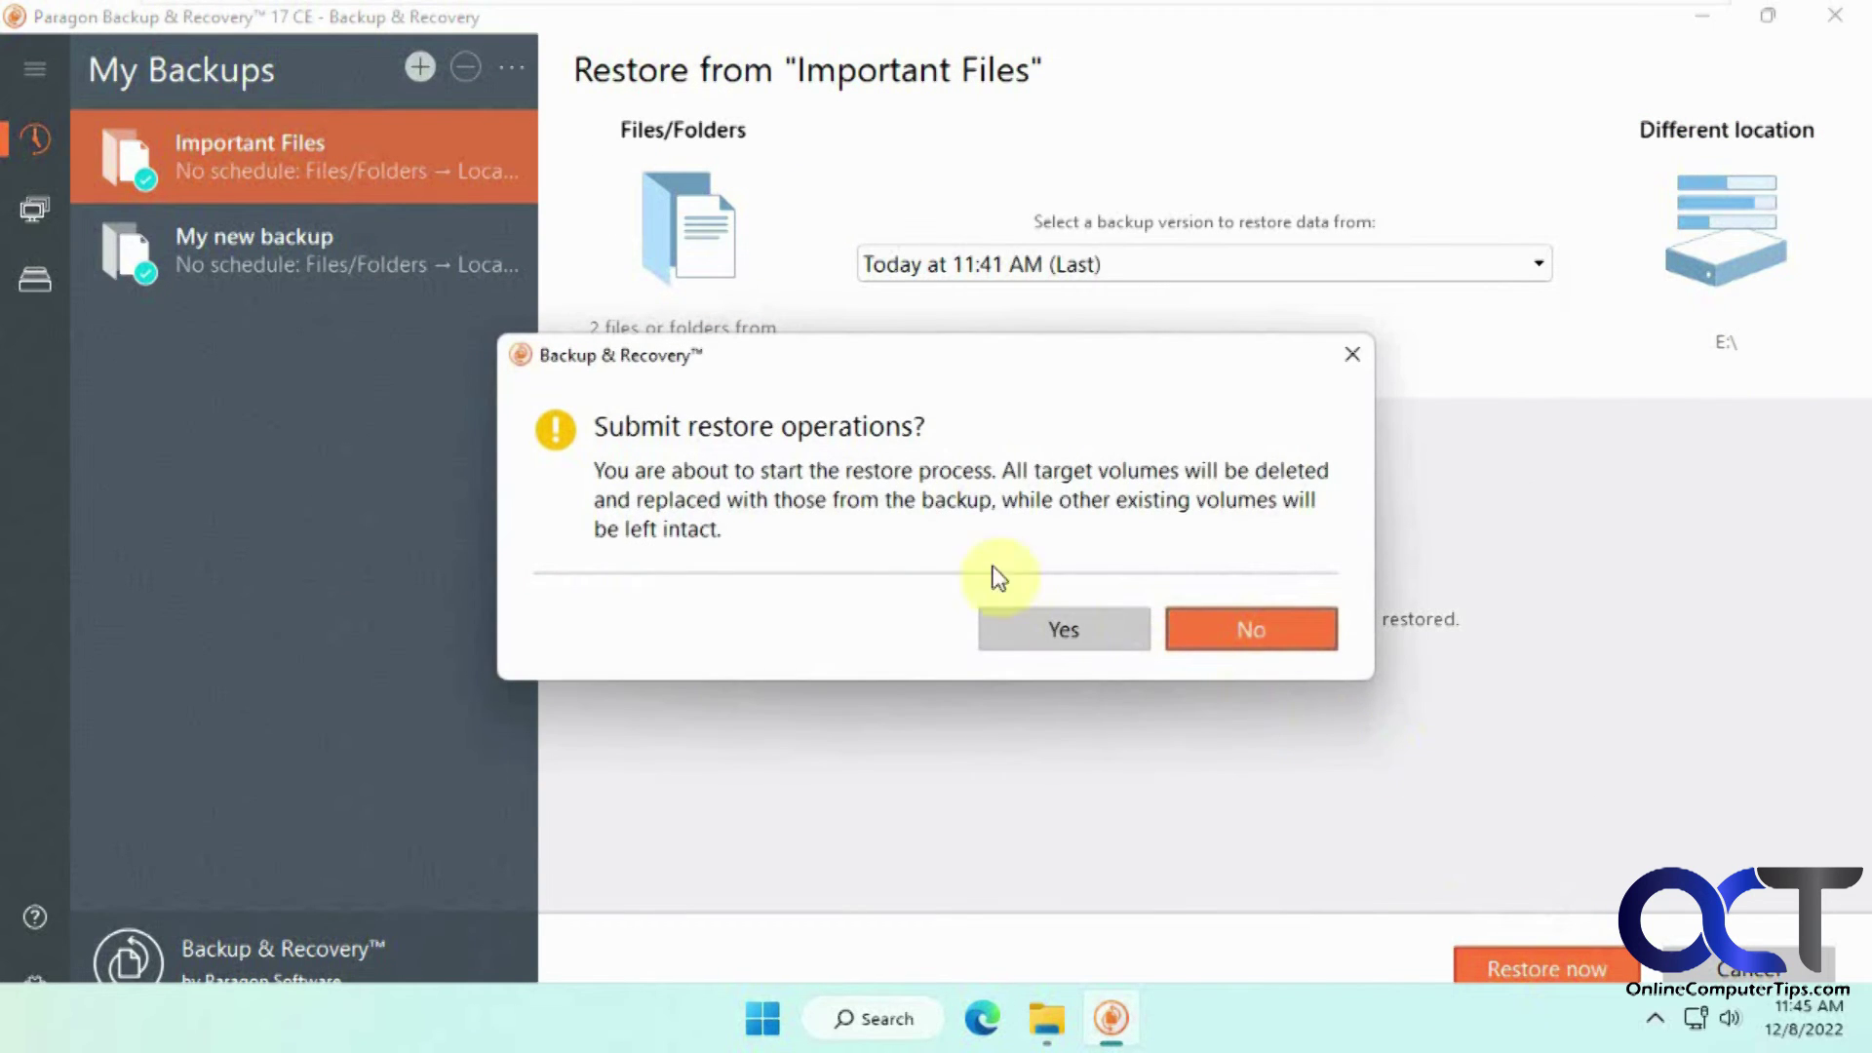
pyautogui.click(1073, 629)
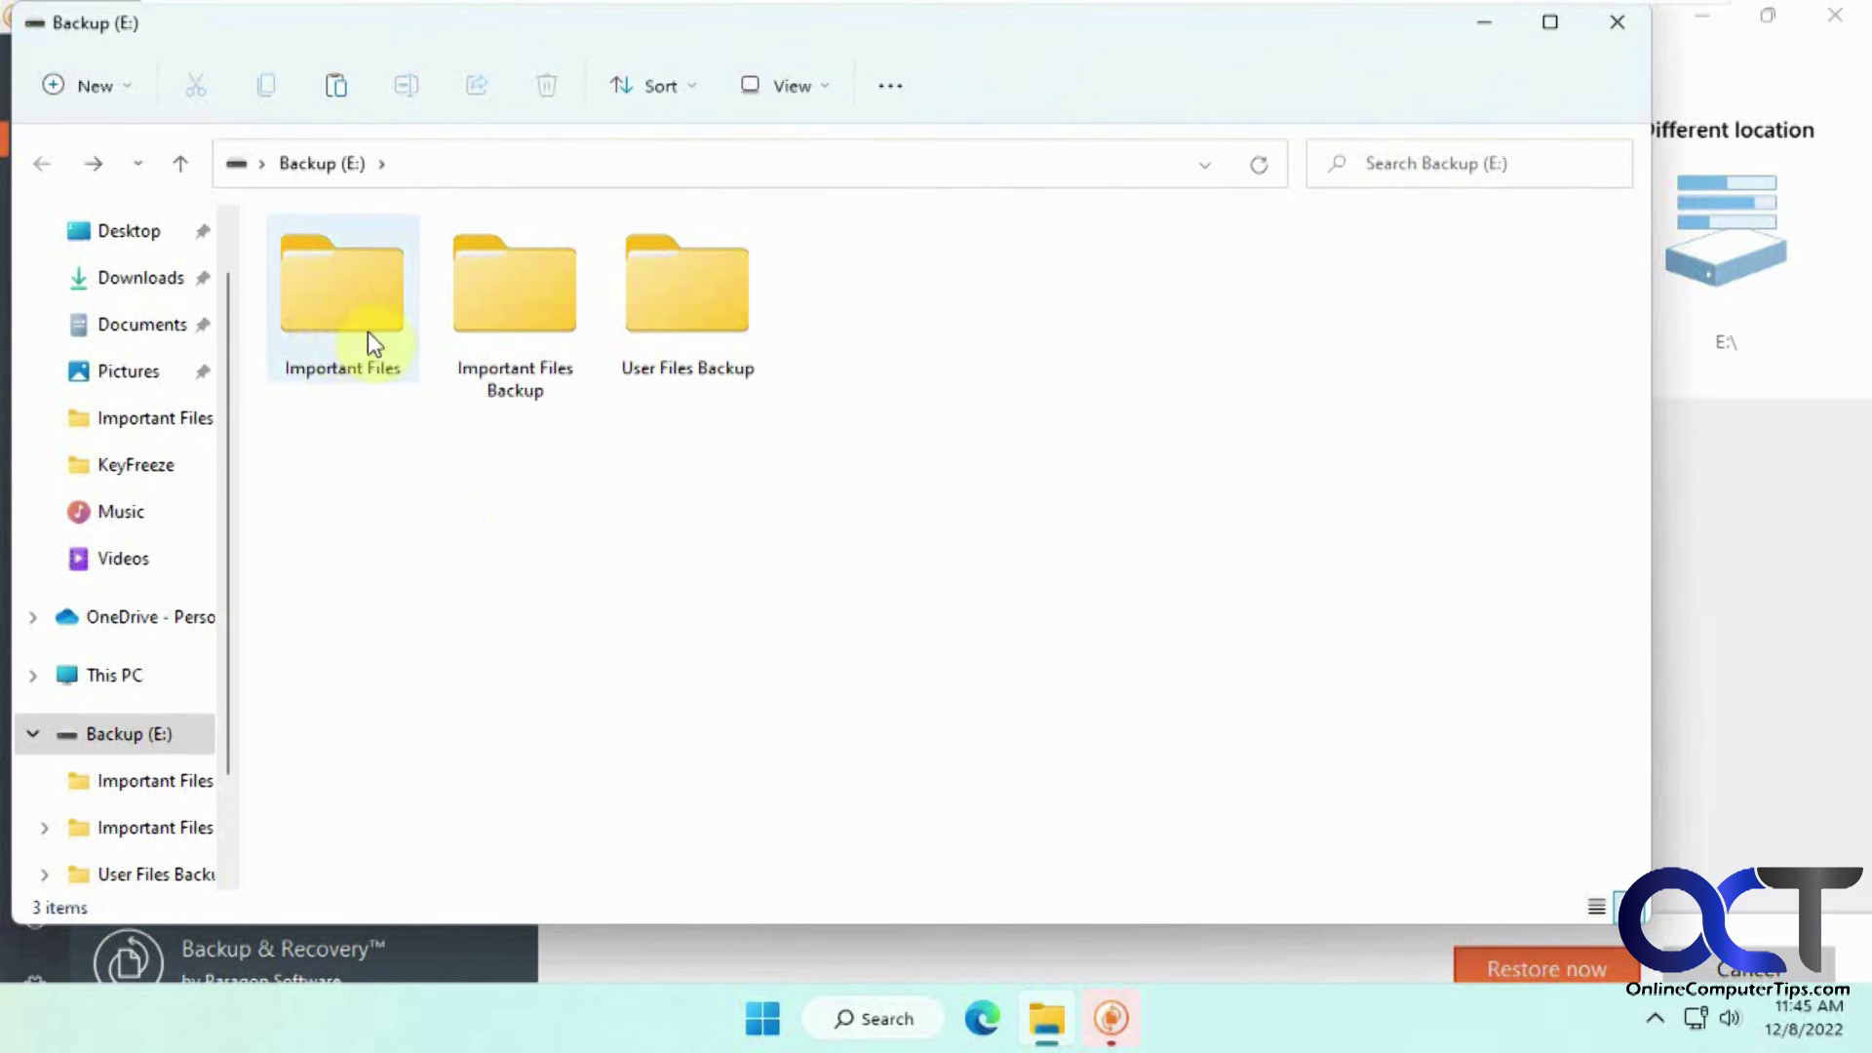
# Check E:\Important Files holds Export Settings.txt and Logs.txt, then close Paragon's completion notice
pyautogui.moveTo(343, 294)
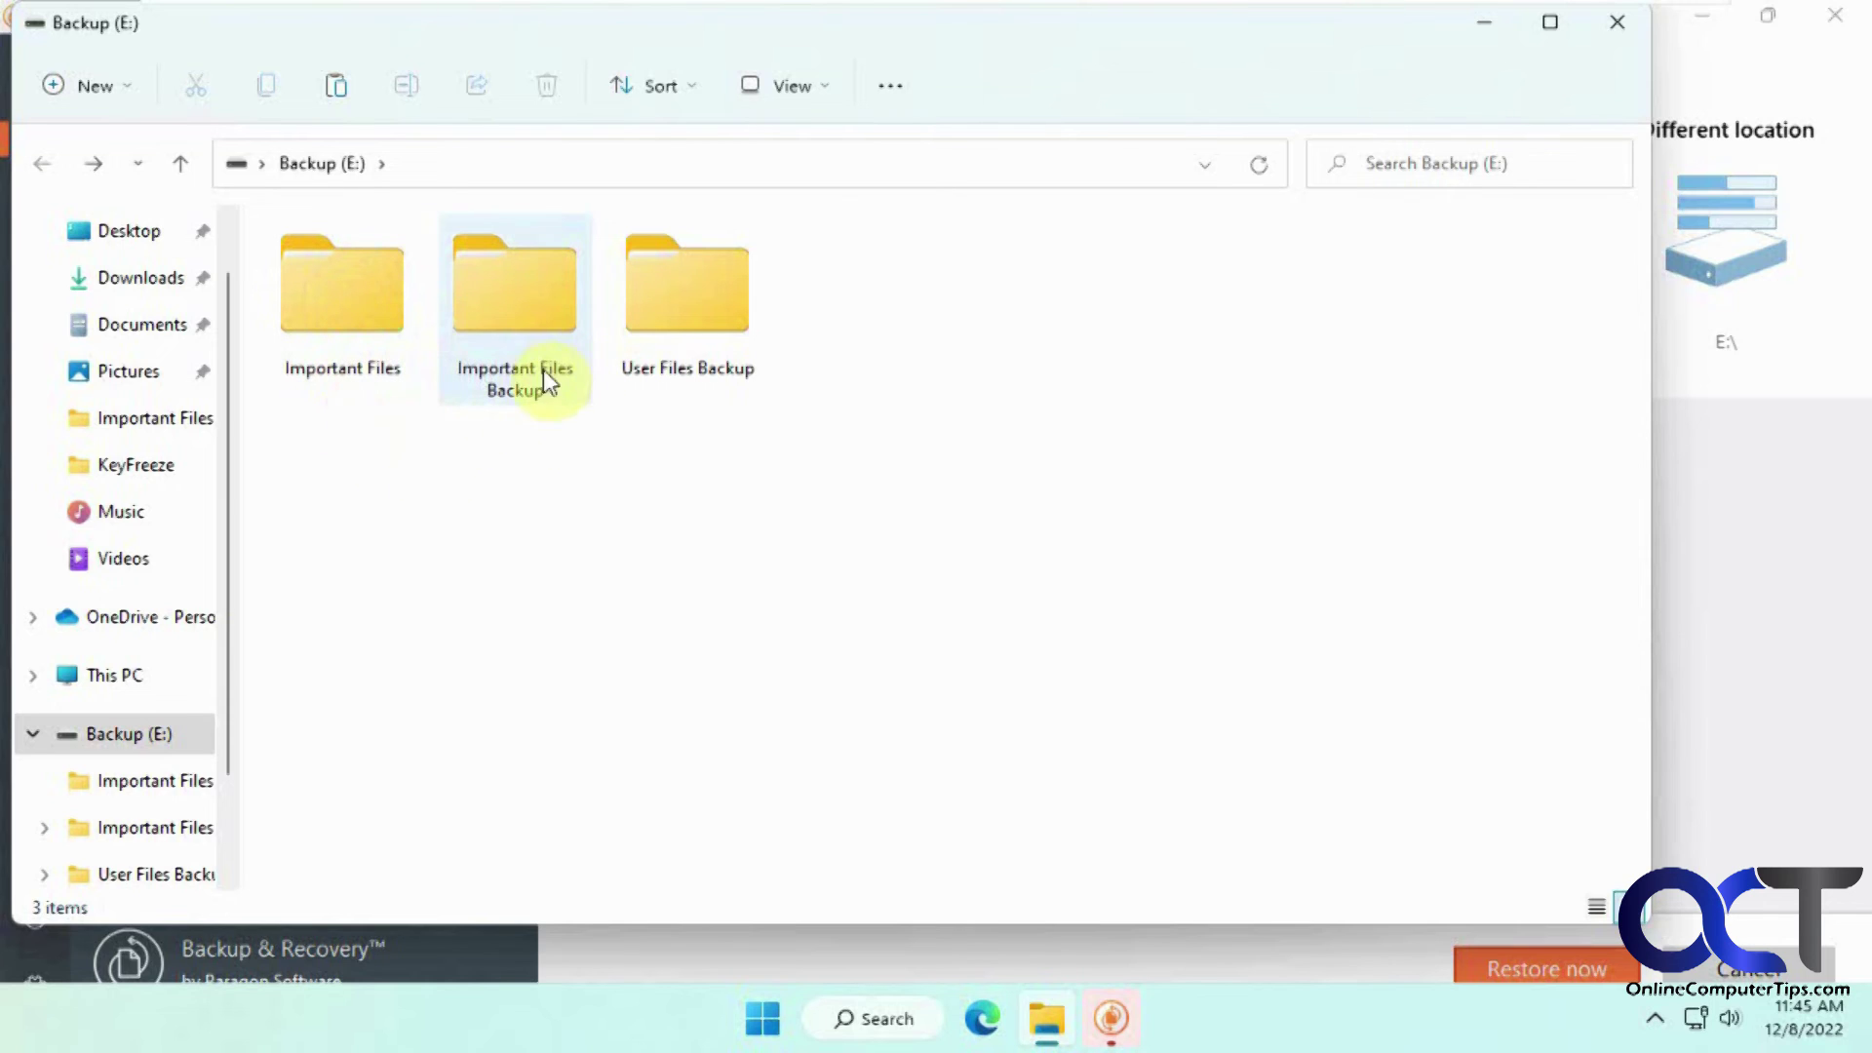
pyautogui.moveTo(543, 390)
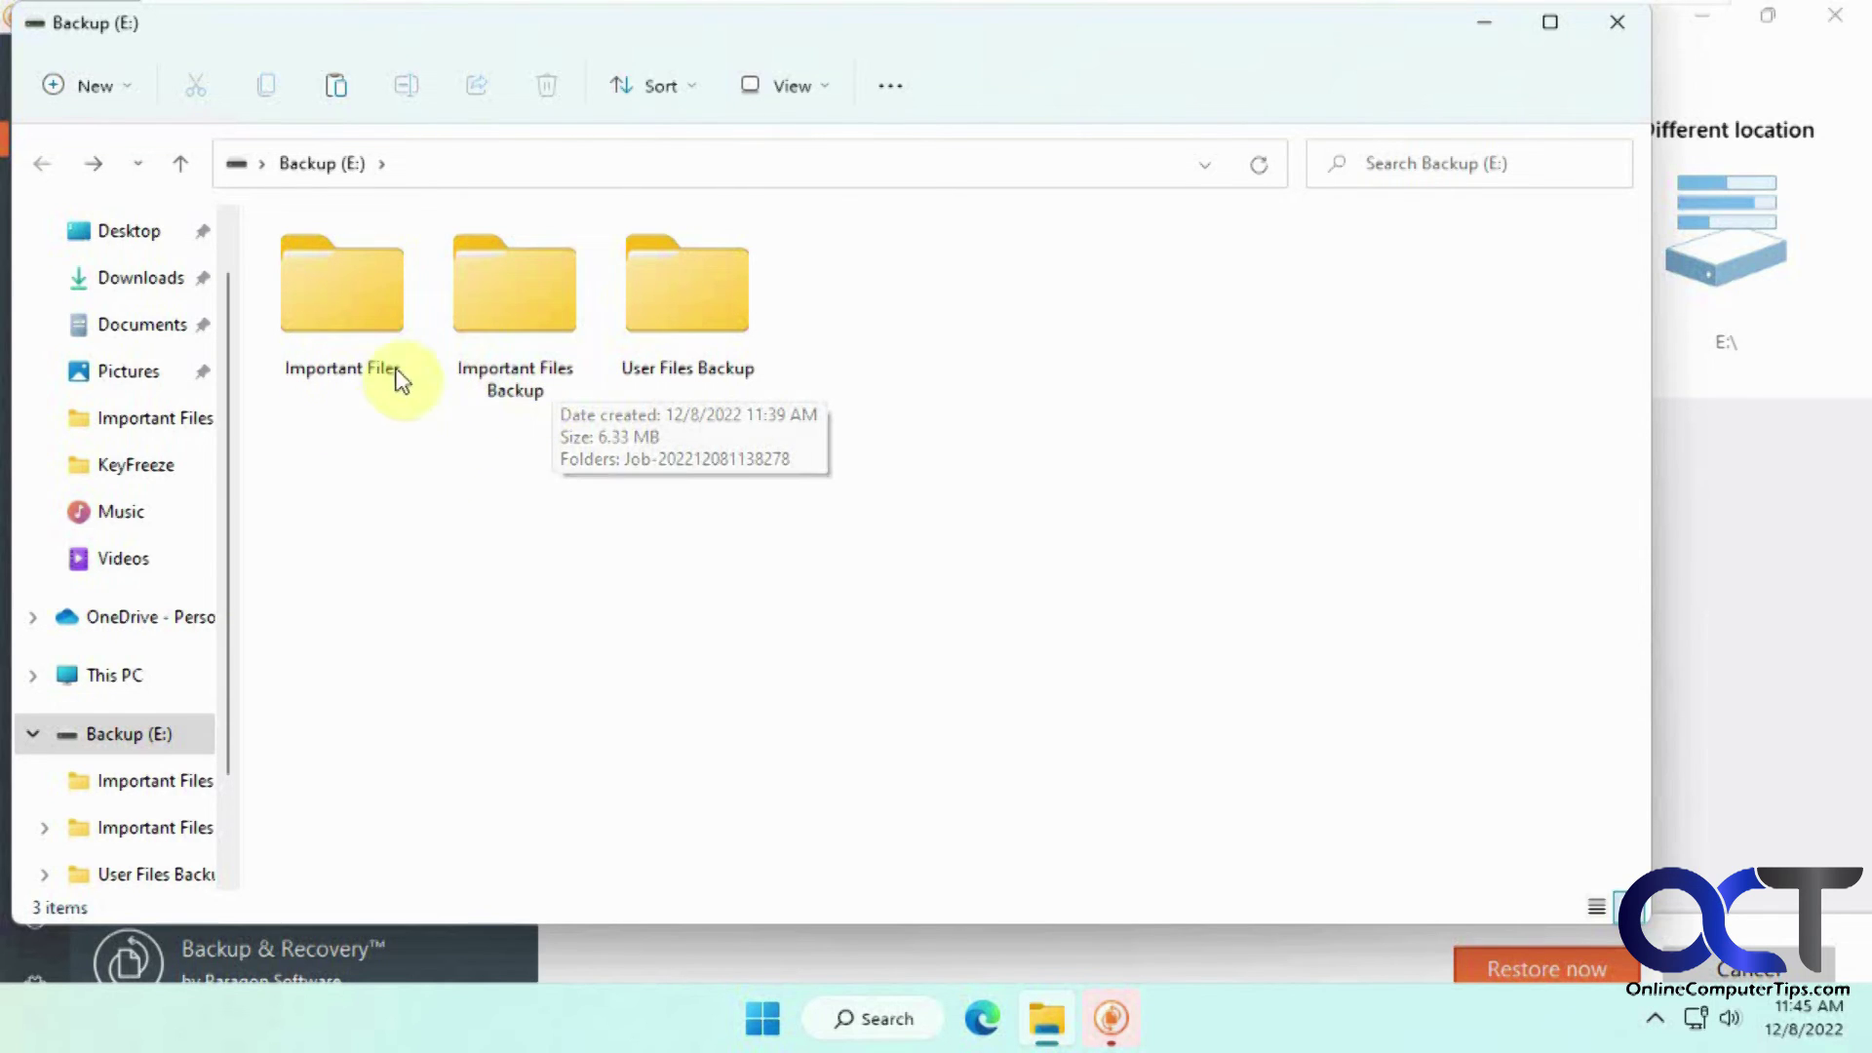
pyautogui.moveTo(387, 335)
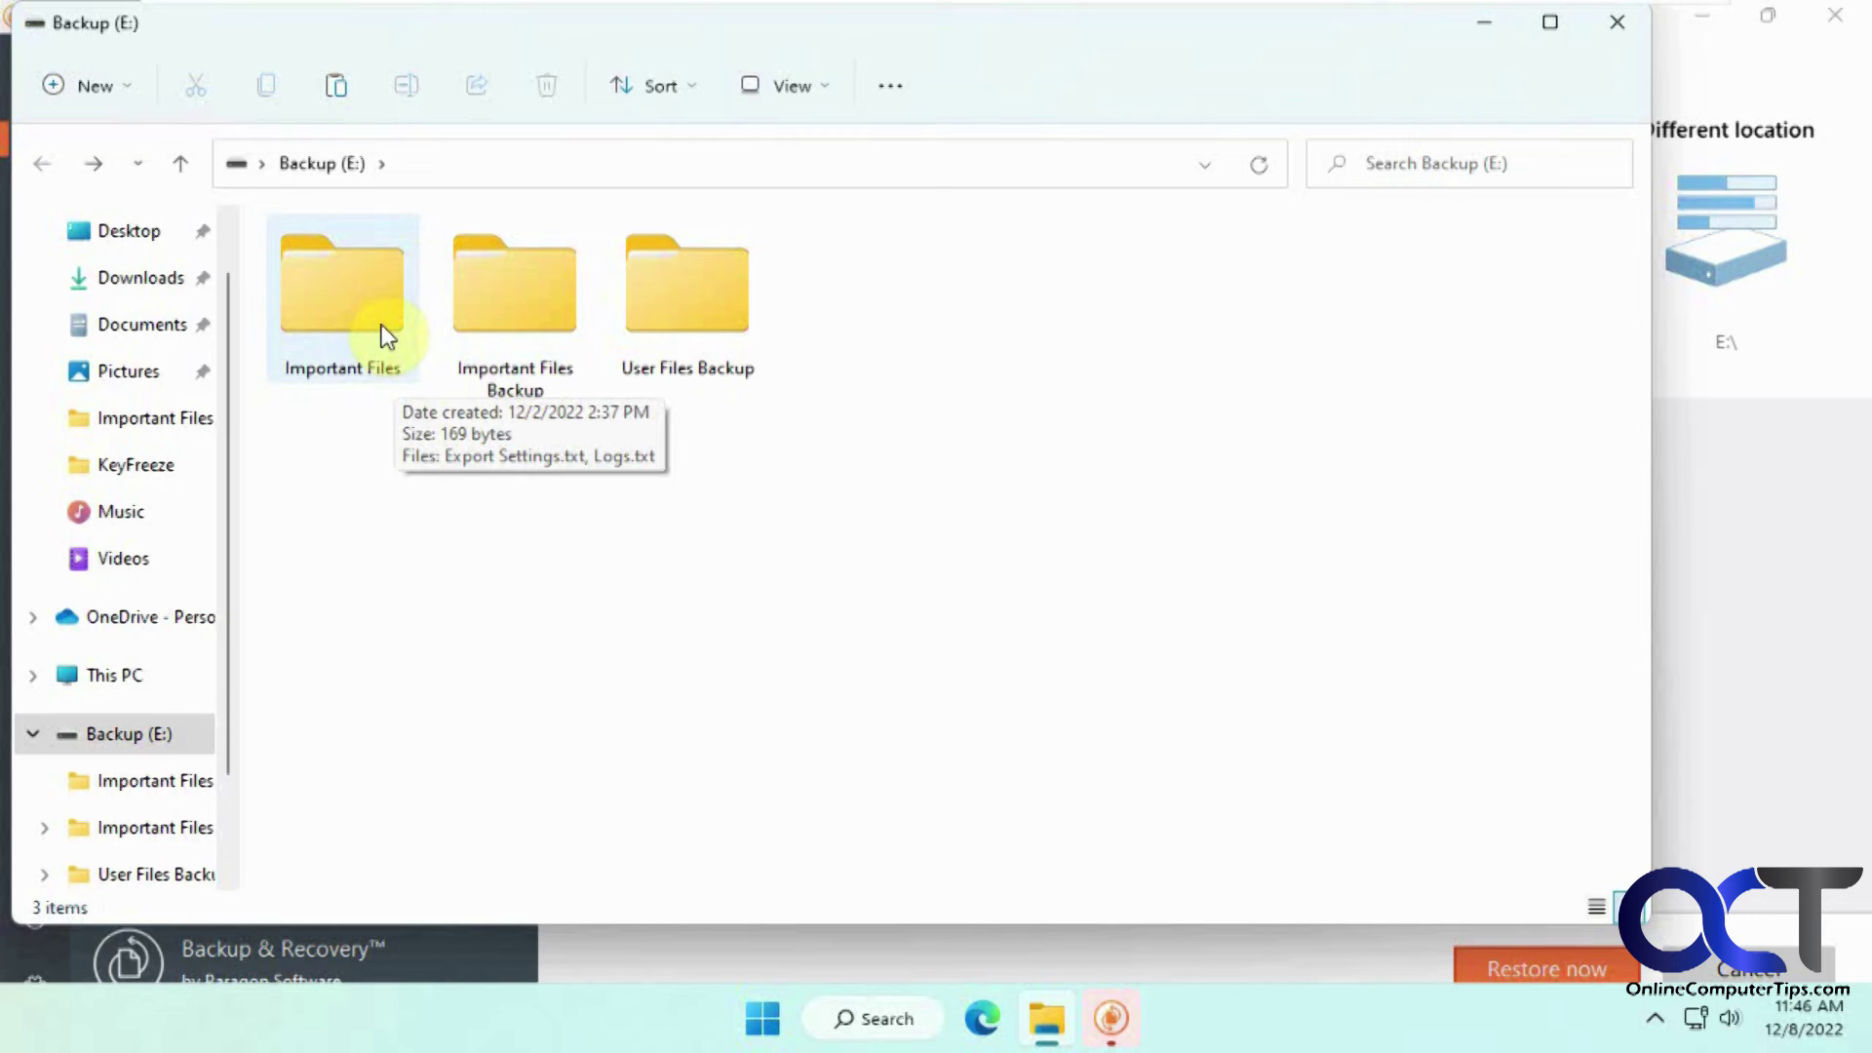
pyautogui.doubleClick(368, 322)
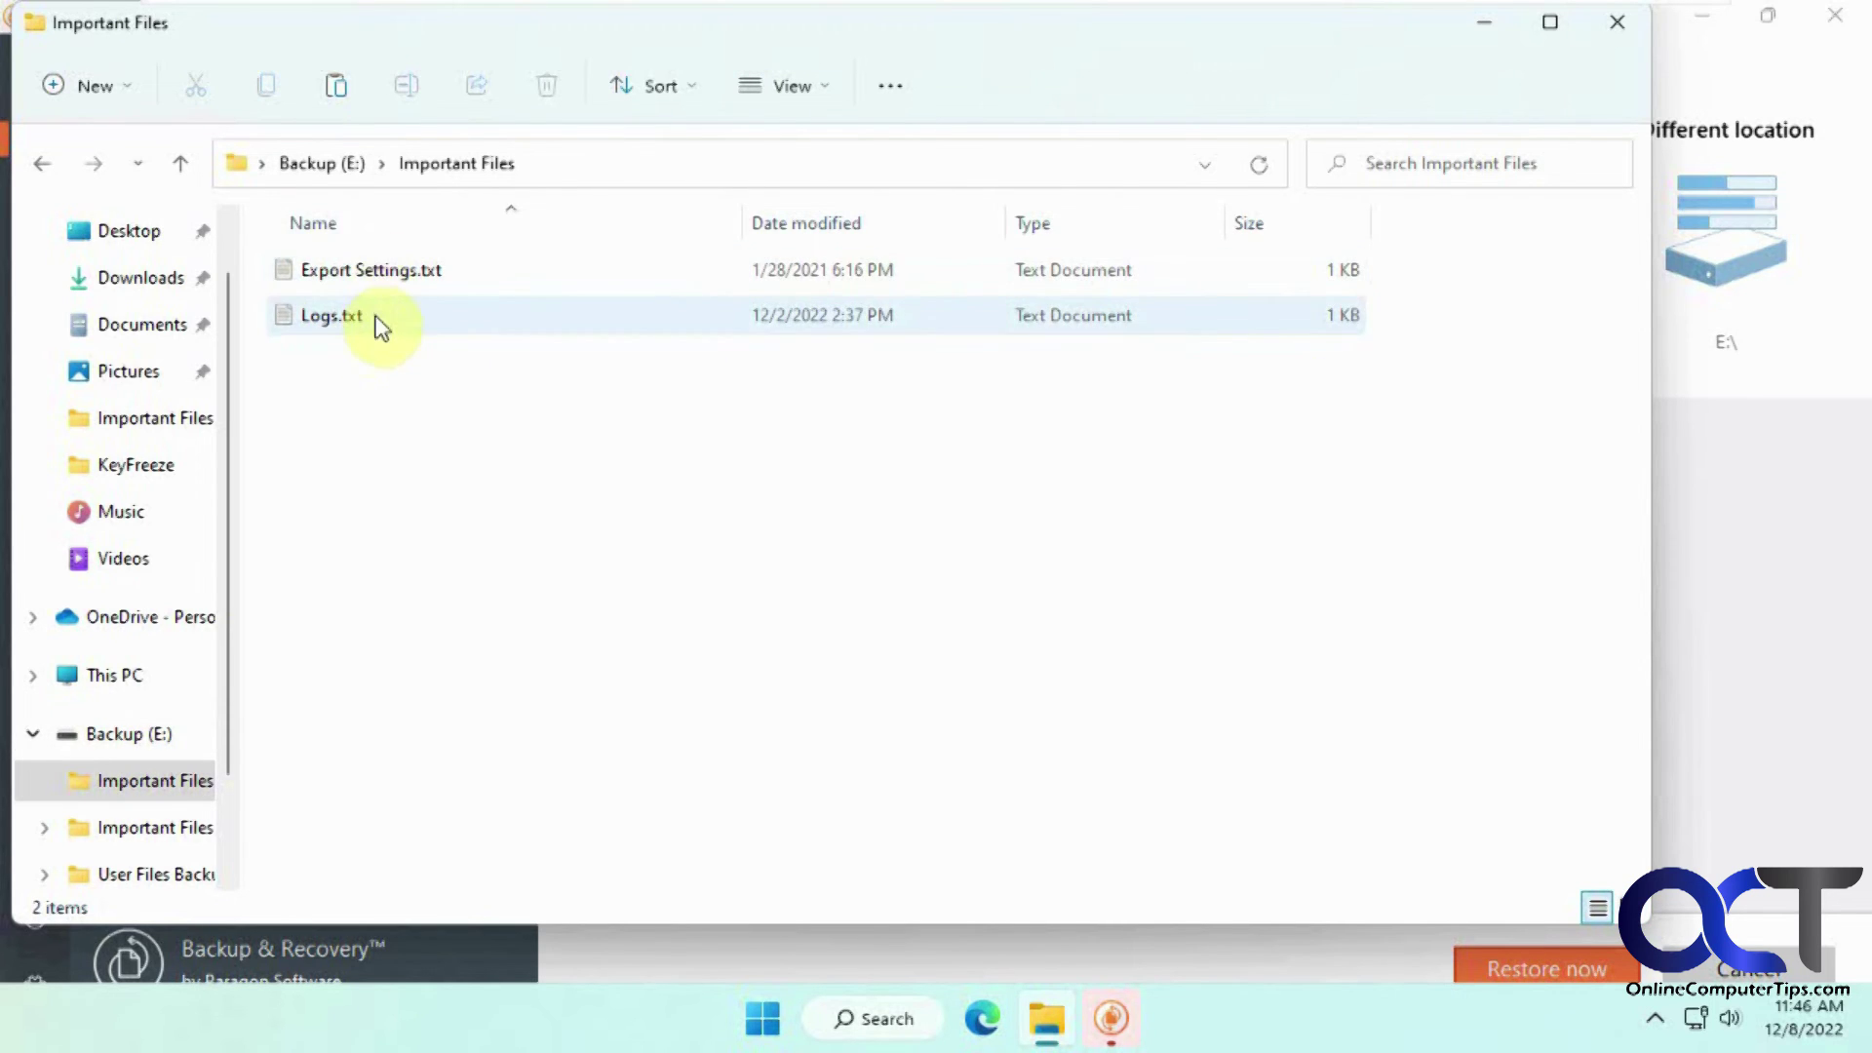
pyautogui.click(43, 164)
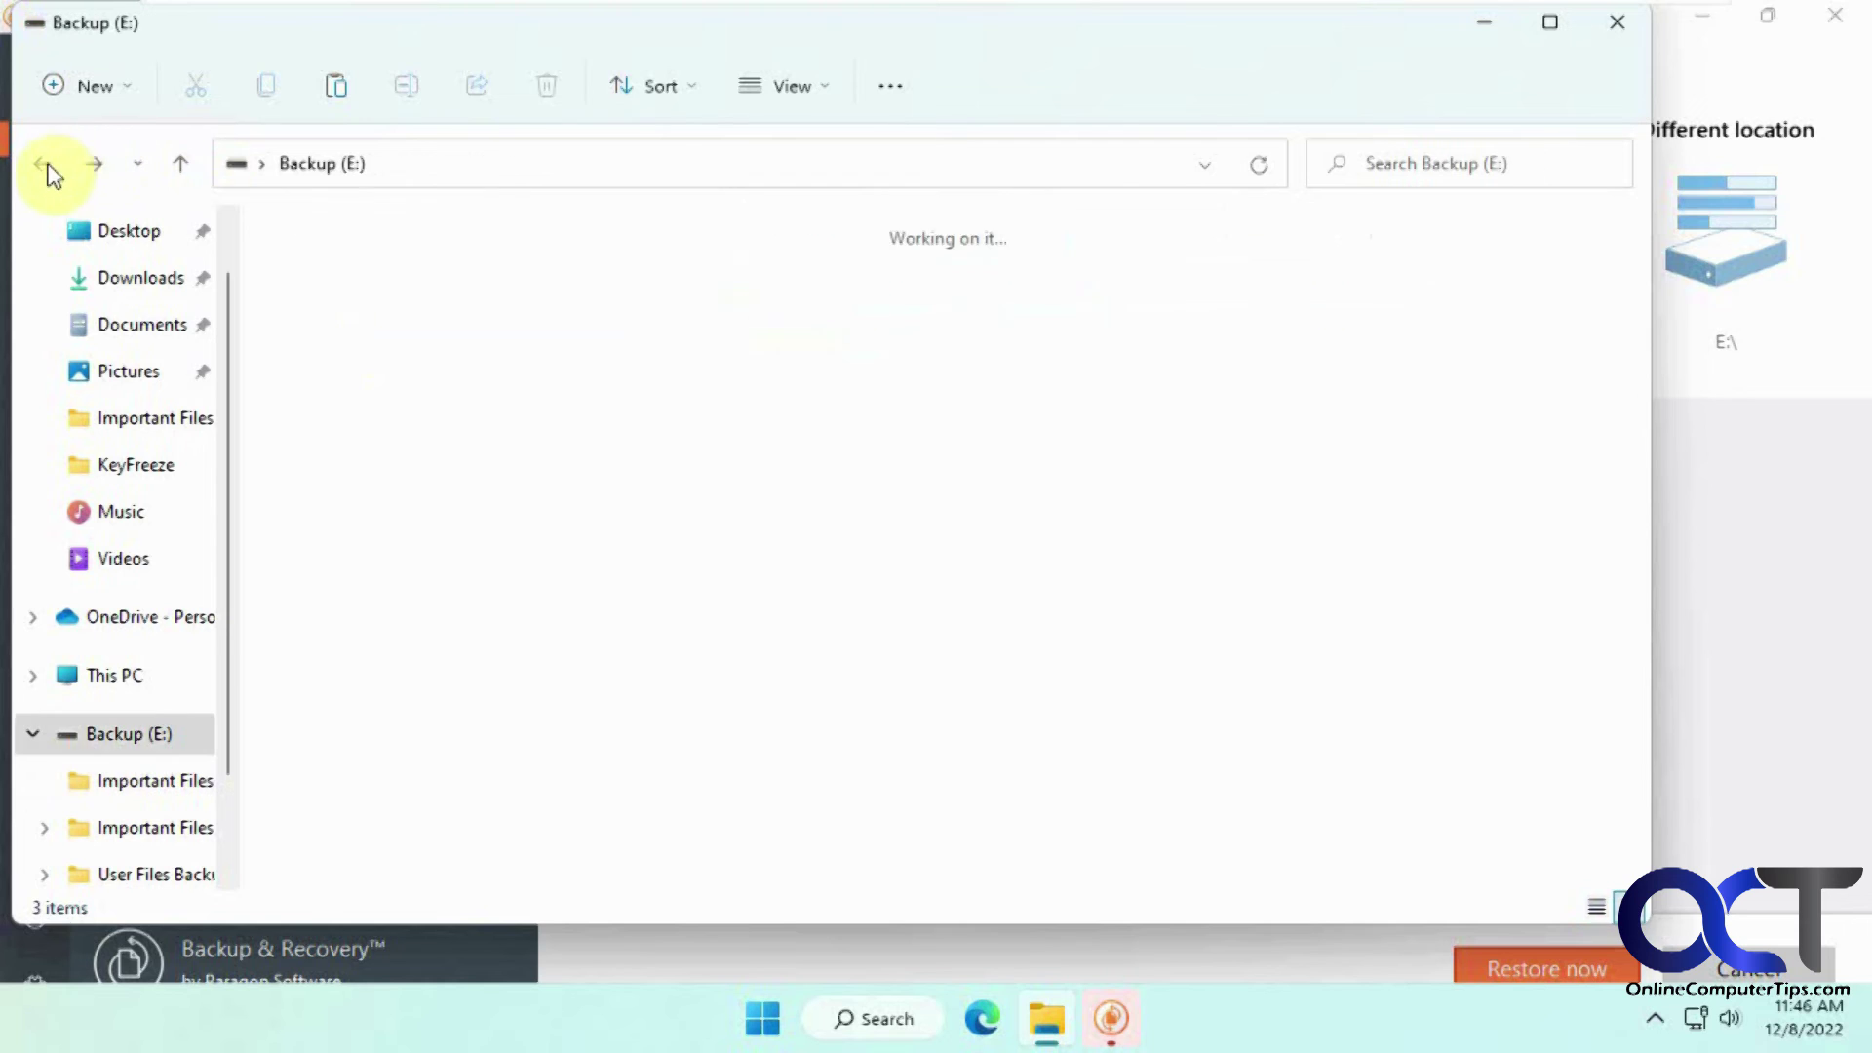
pyautogui.click(1482, 28)
pyautogui.click(1212, 794)
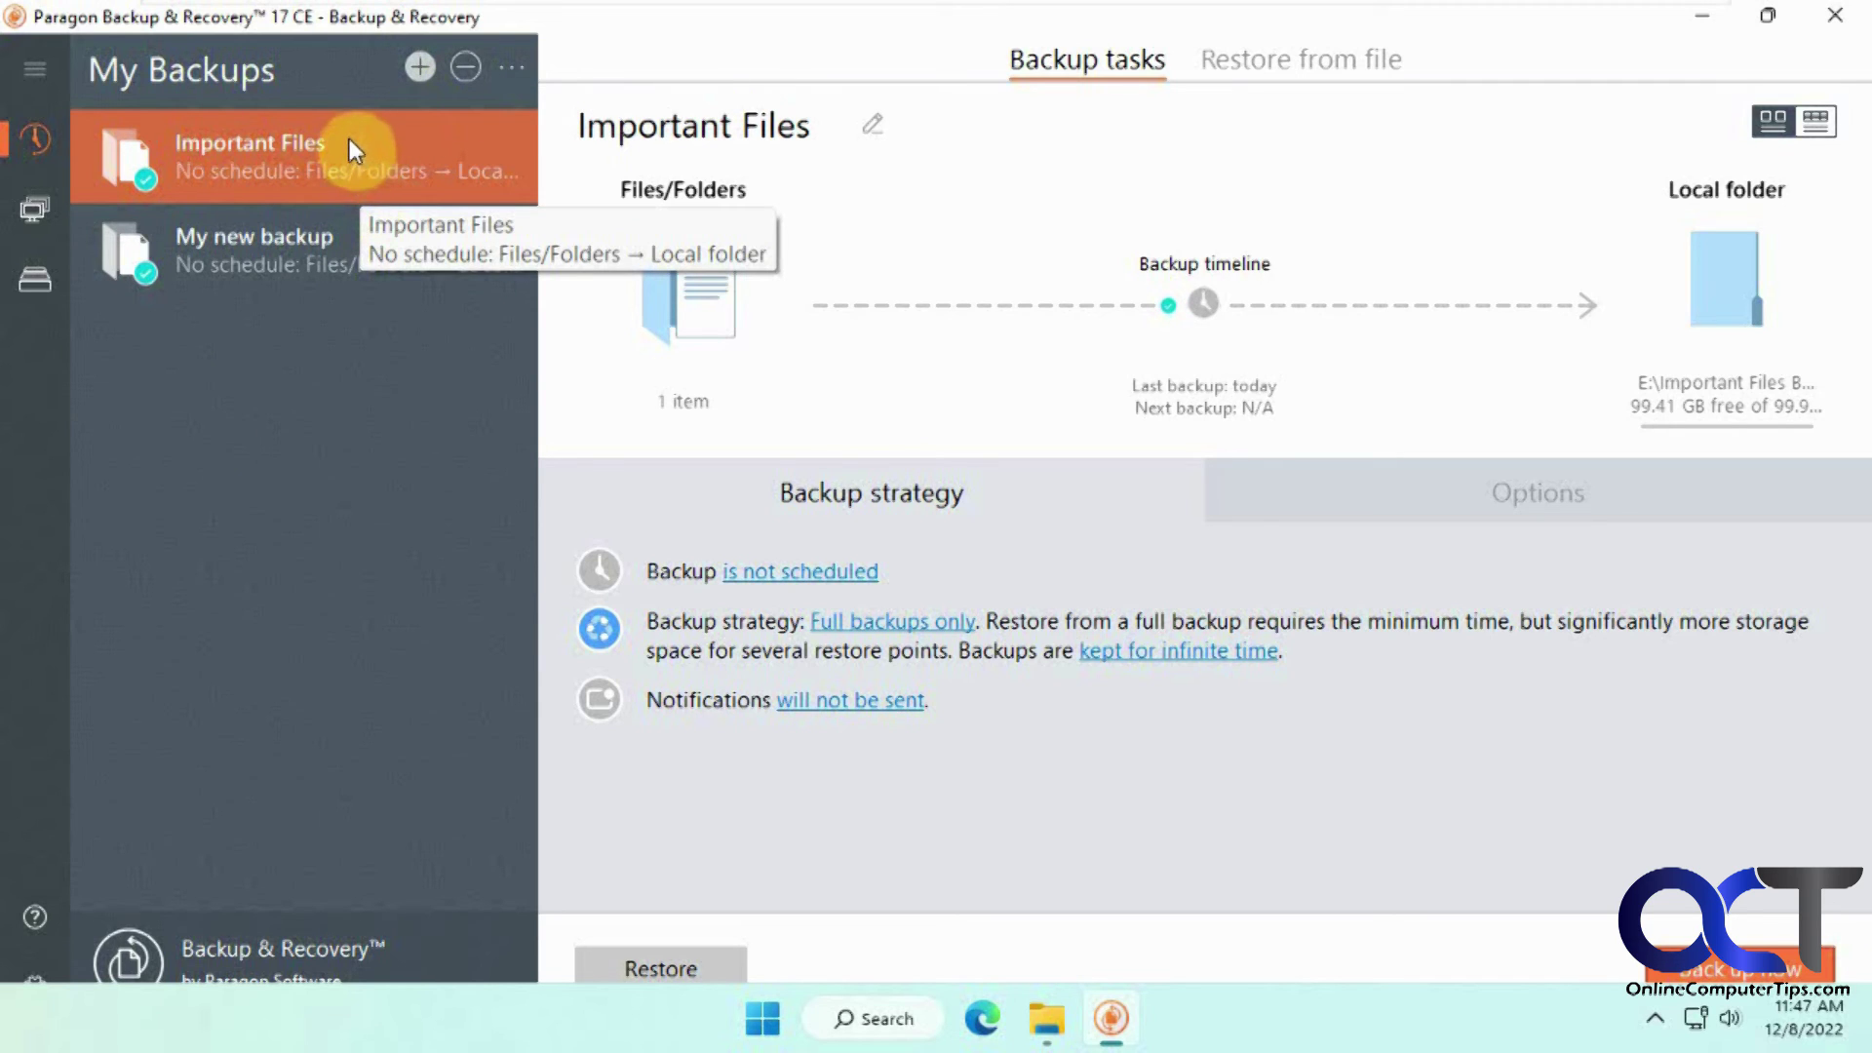
# Show Settings & Tools, try the P2V migration feature, and dismiss its feature-unavailable notice
pyautogui.click(37, 973)
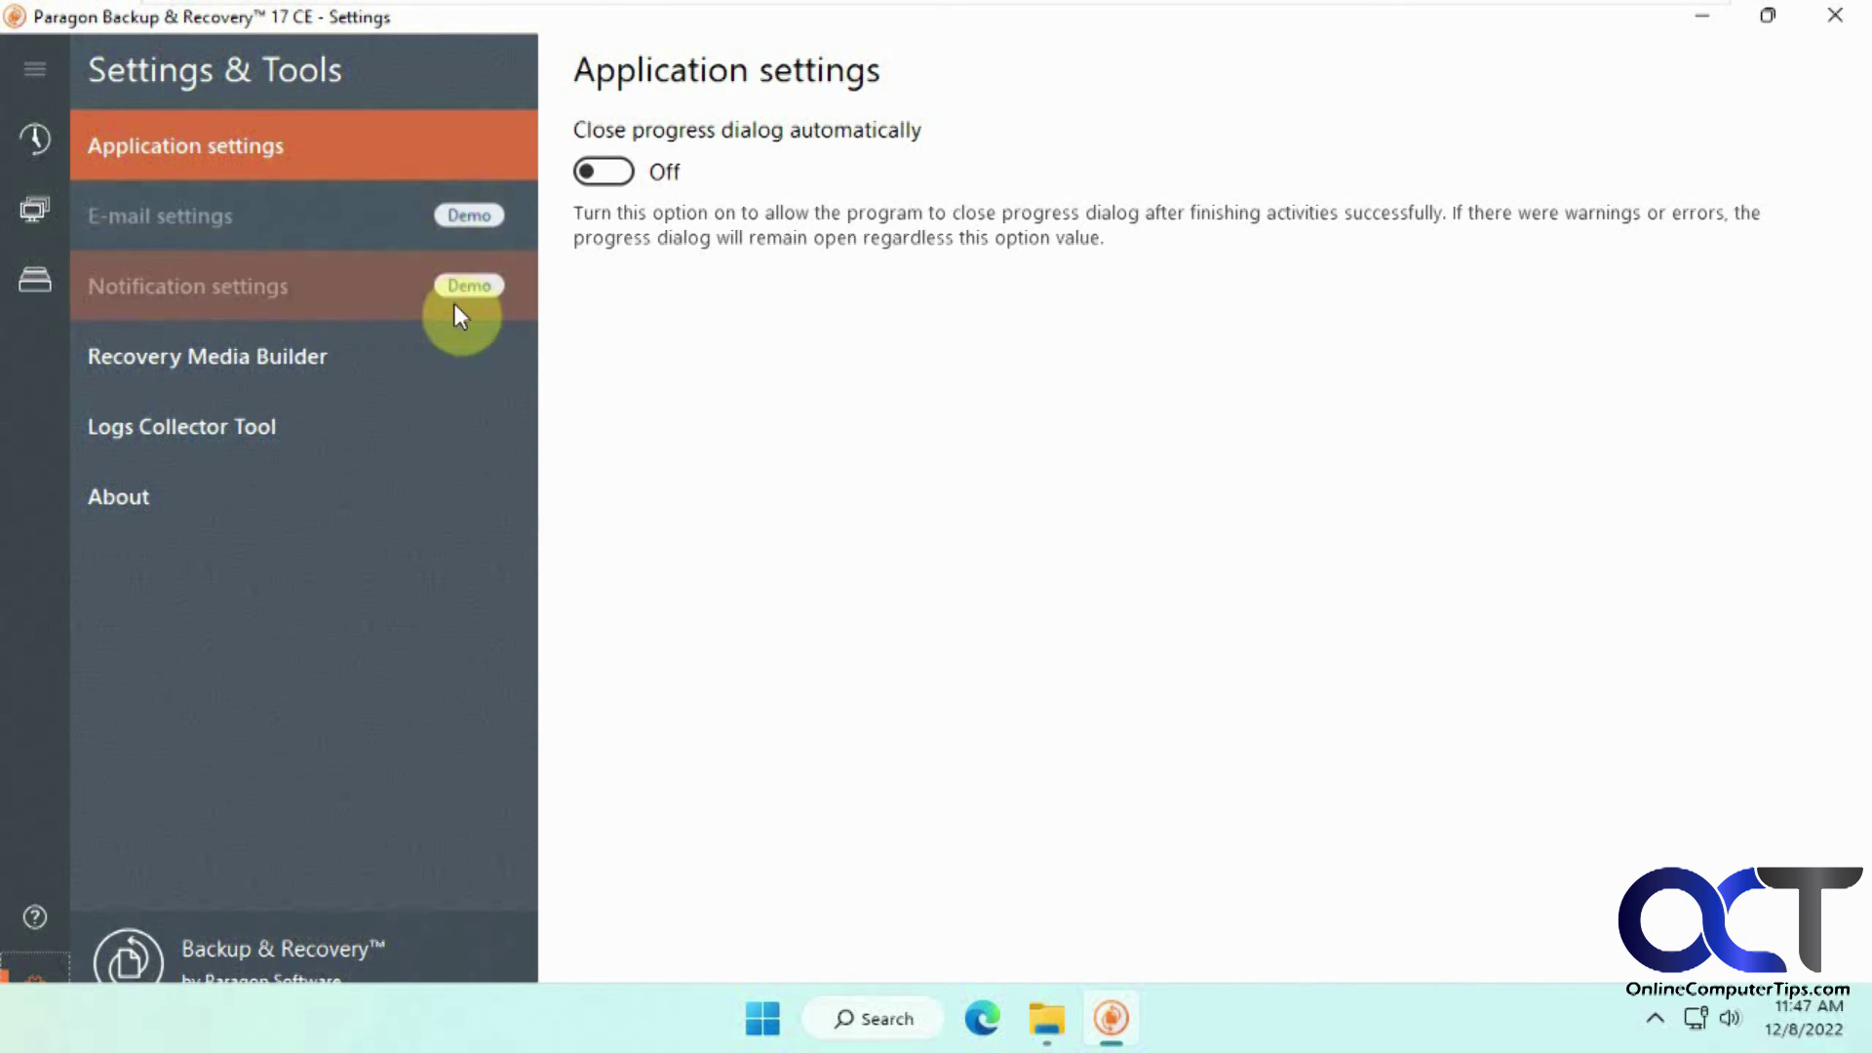
pyautogui.click(31, 215)
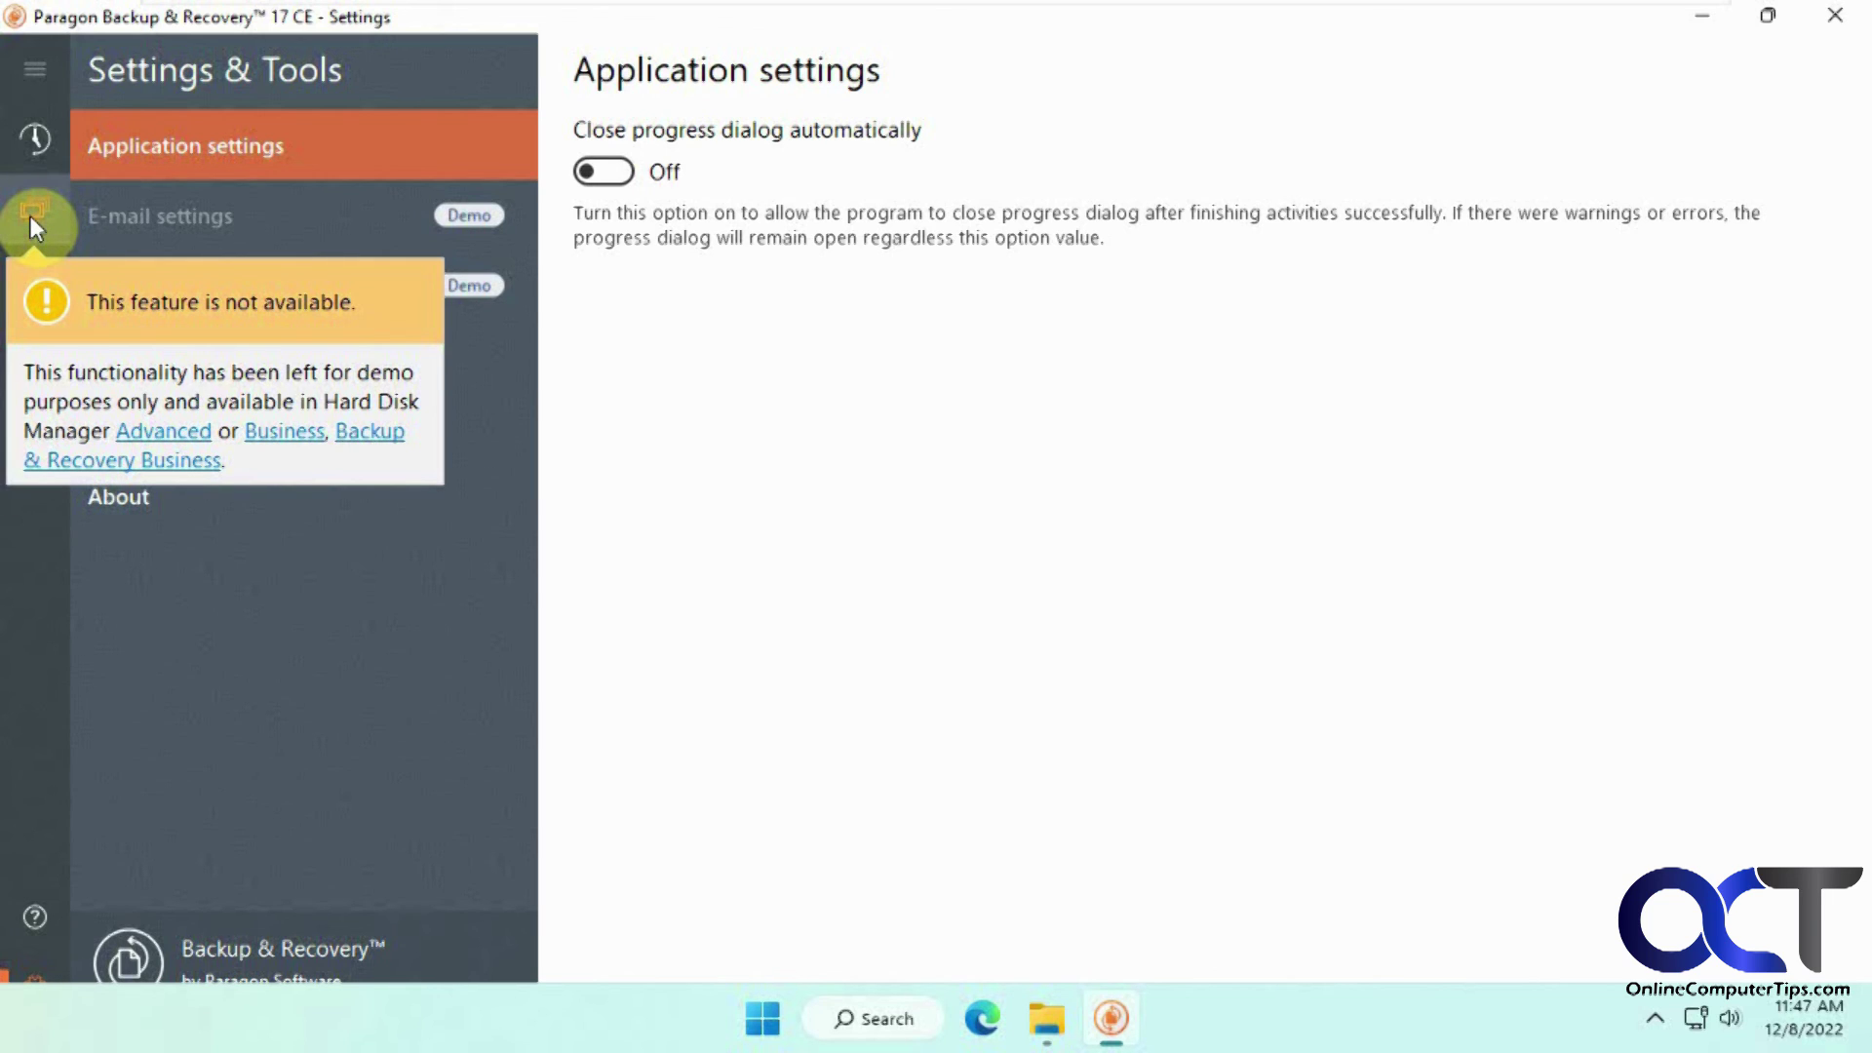
pyautogui.click(33, 529)
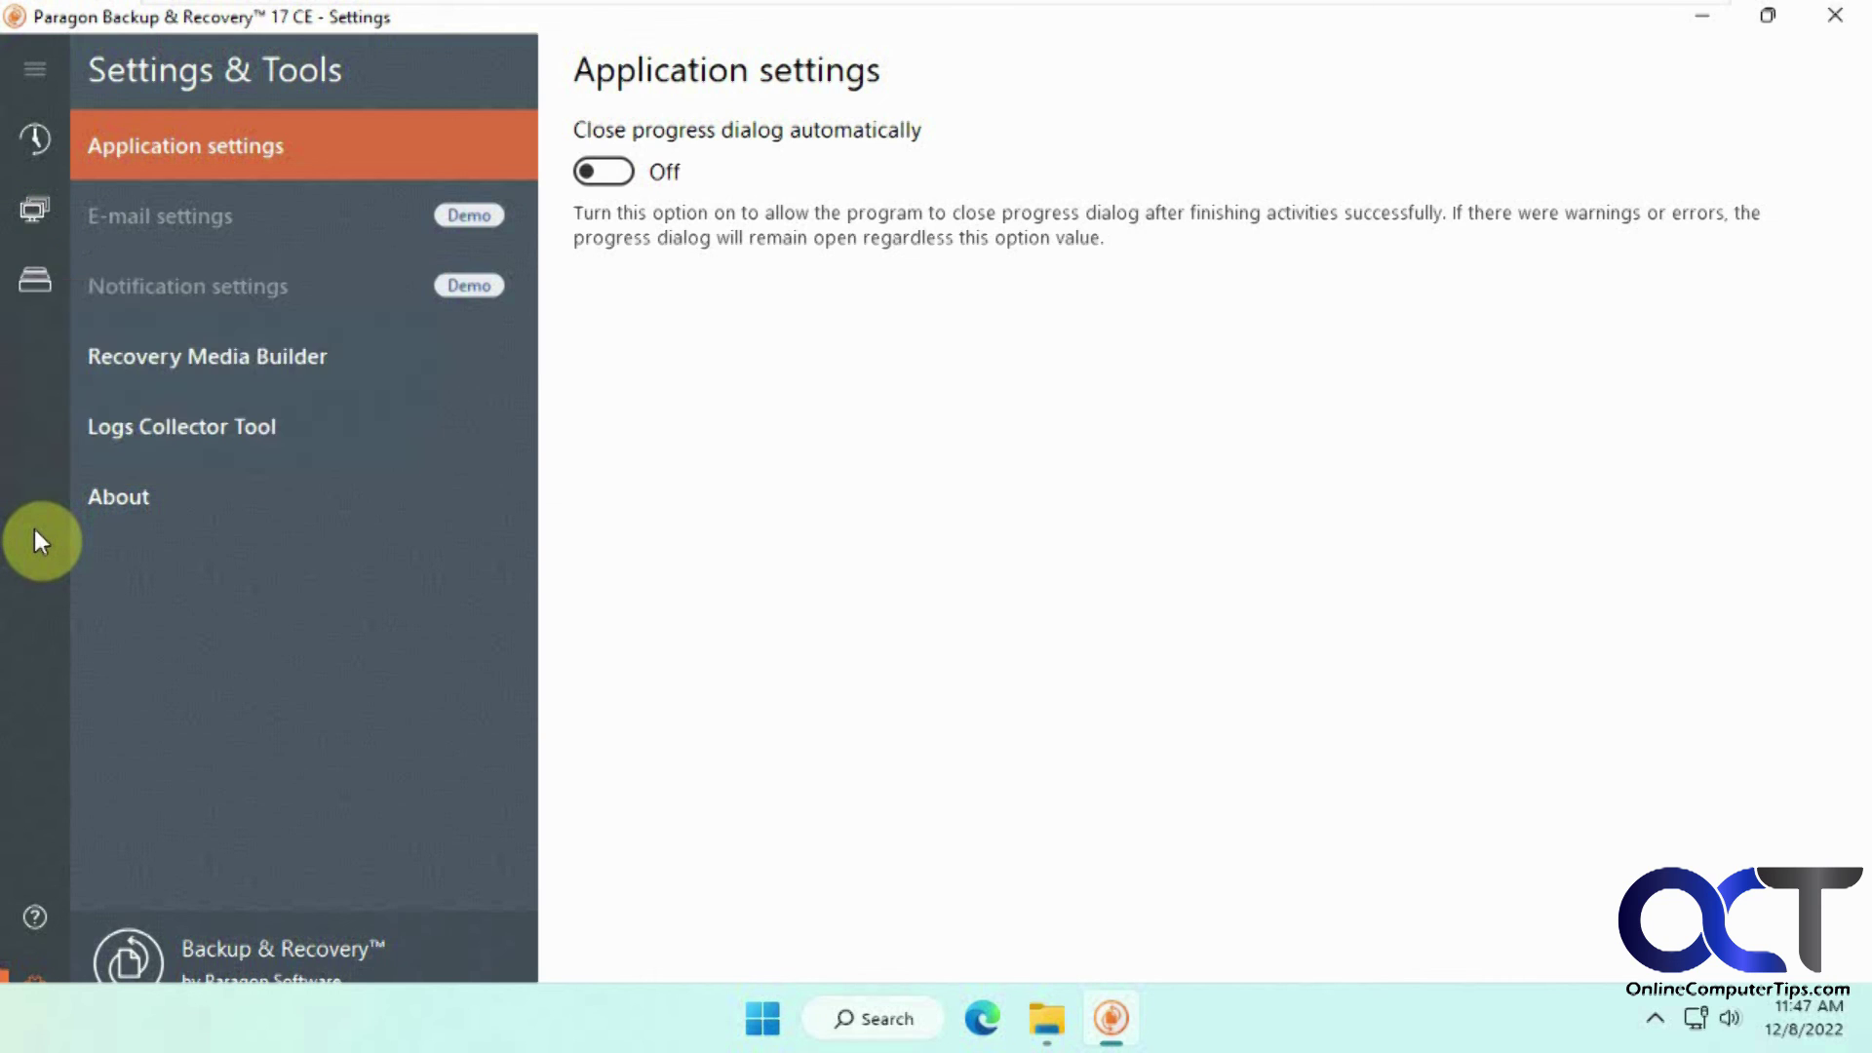
# Switch to the Disks & Volumes view showing System (C:) and Backup (E:)
pyautogui.click(36, 282)
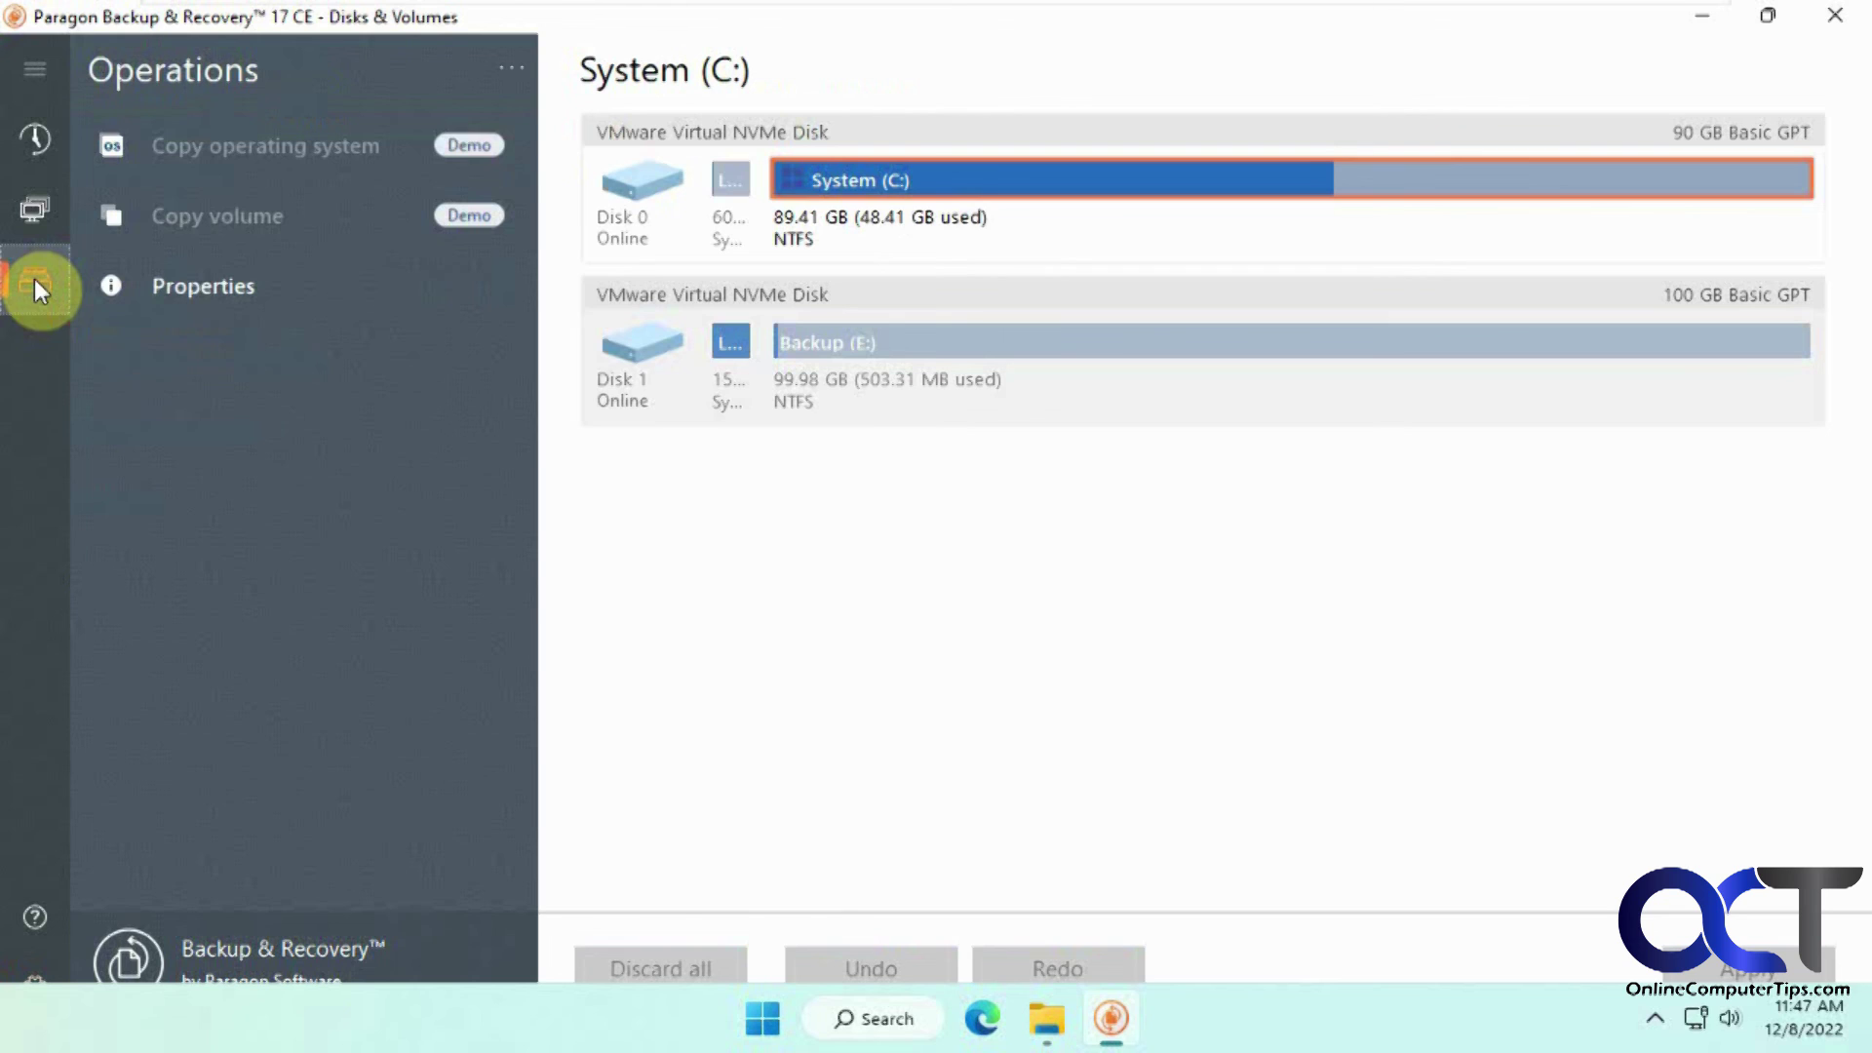